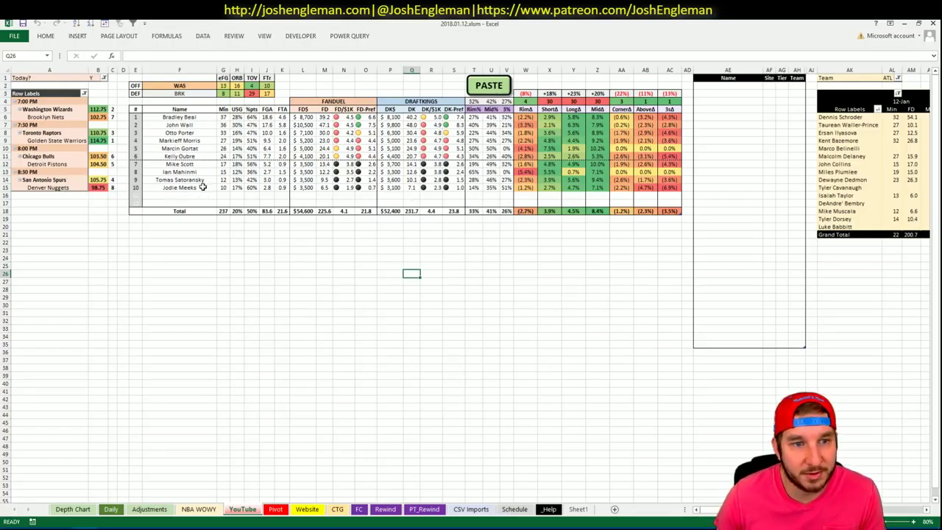
{"action": "left_click", "coordinate": [184, 235]}
{"action": "left_click", "coordinate": [193, 225]}
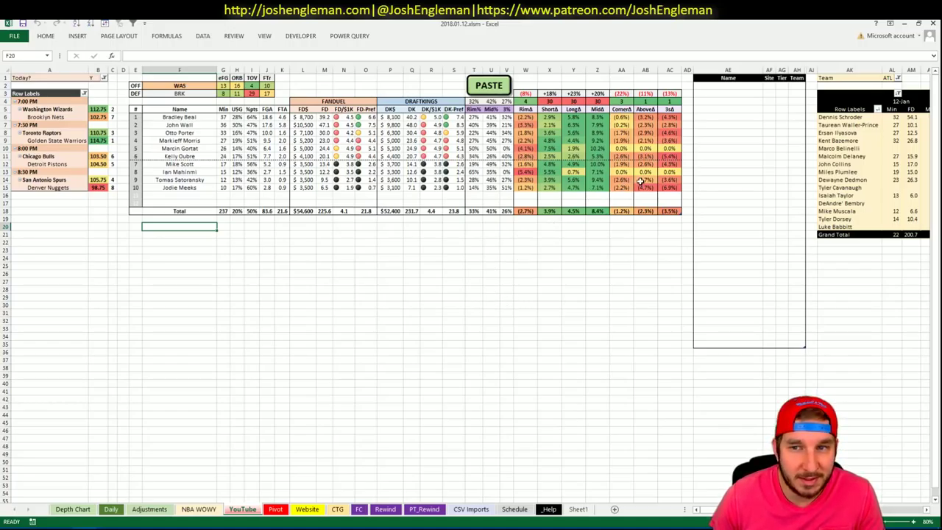
Enter Bradley Beal as the first name in the empty player picks table.
{"action": "left_click", "coordinate": [722, 85]}
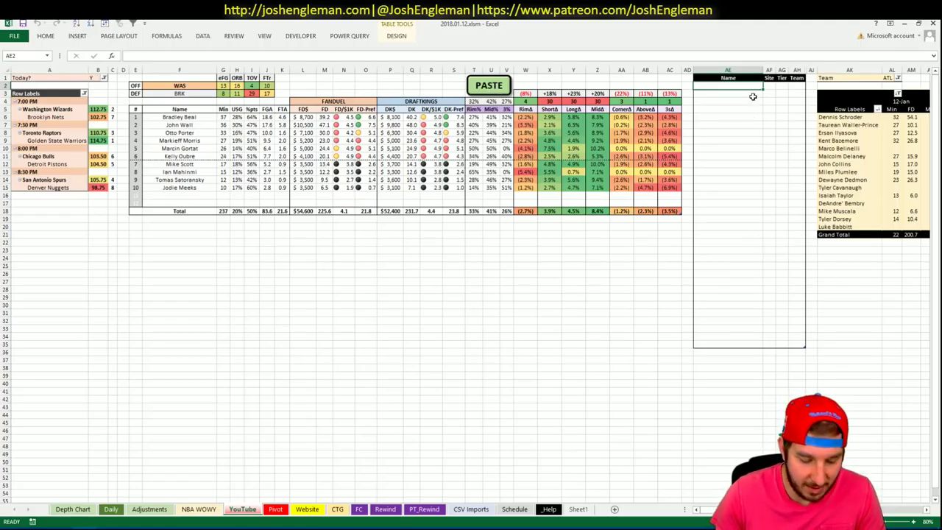
{"action": "type", "text": "Bradley Beal"}
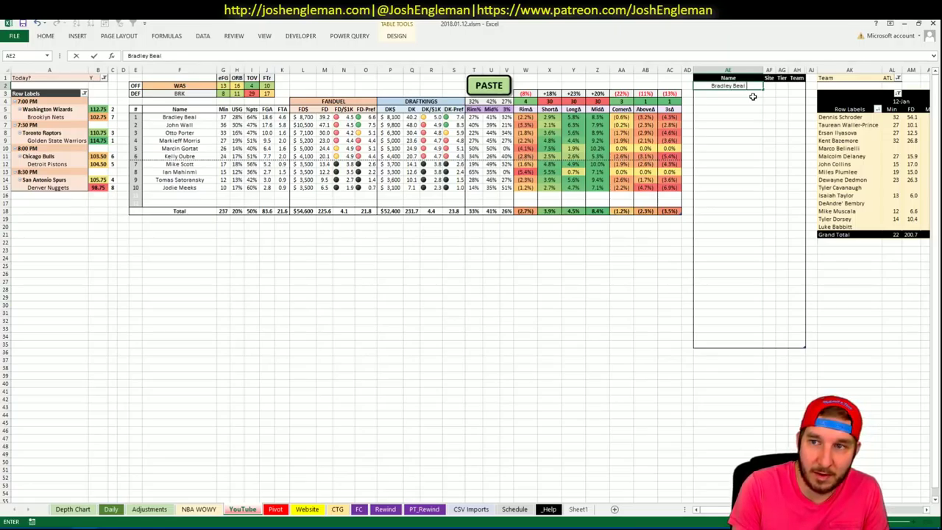
{"action": "key", "text": "ctrl+Return"}
{"action": "key", "text": "Tab"}
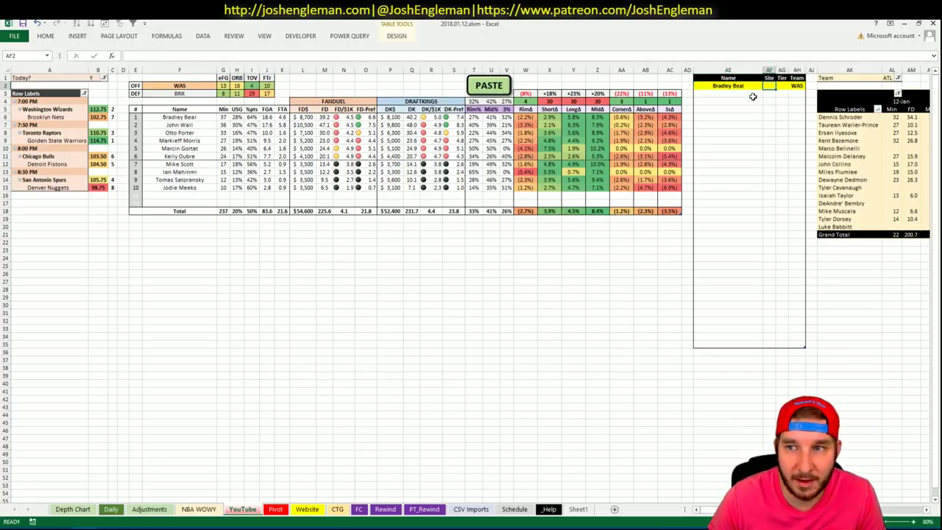
Refresh the game-log pivot table beside the picks table and set its Team filter to WAS.
{"action": "left_click", "coordinate": [848, 125]}
{"action": "right_click", "coordinate": [848, 124]}
{"action": "left_click", "coordinate": [845, 157]}
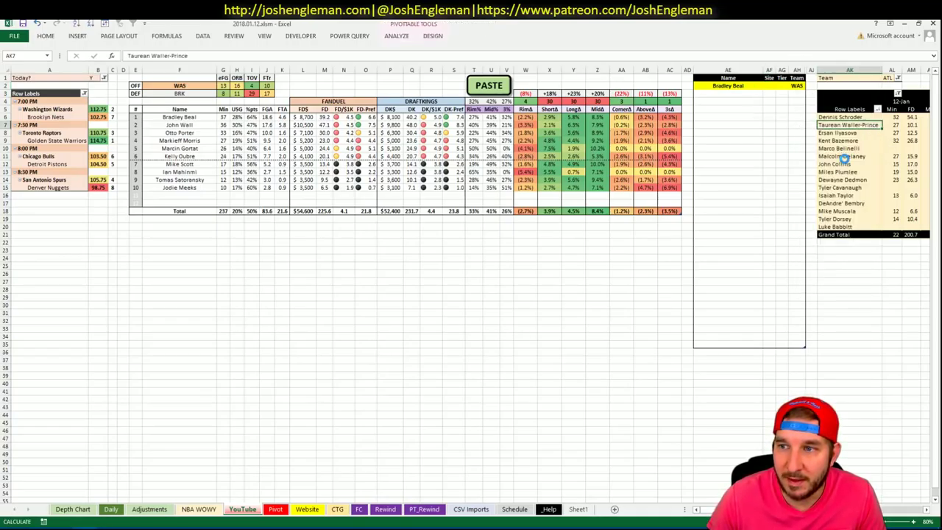
{"action": "left_click", "coordinate": [889, 79]}
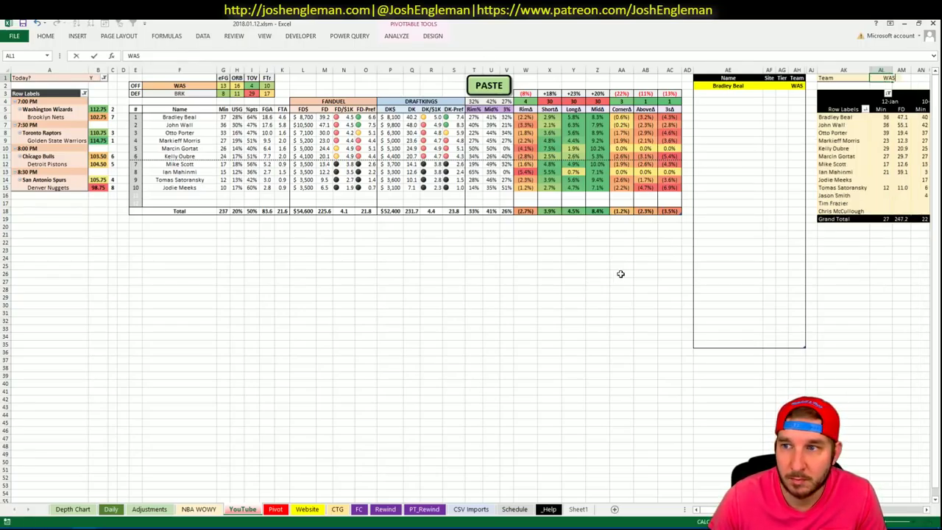
{"action": "key", "text": "Right"}
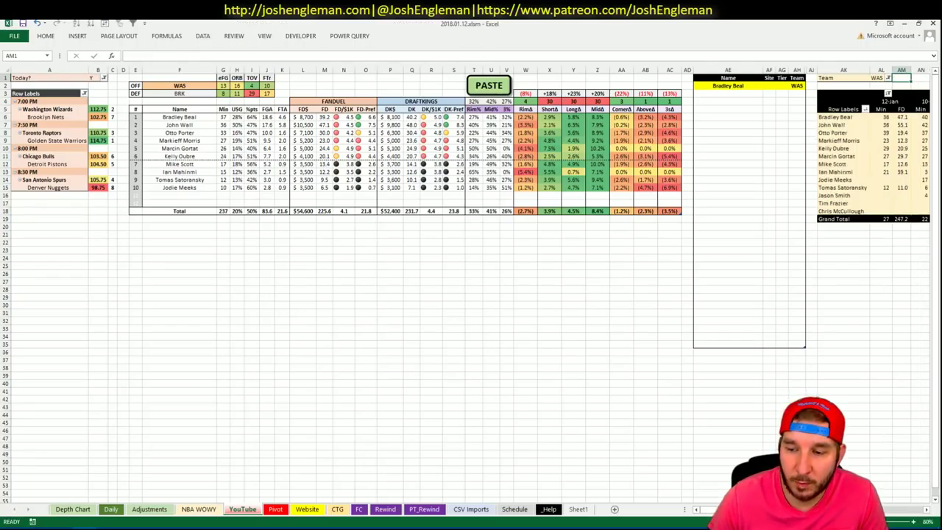
Review the Washington game log across all dates and set Bradley Beal's tier to 2 in the picks table.
{"action": "scroll", "coordinate": [471, 285], "scroll_direction": "right", "scroll_amount": 6}
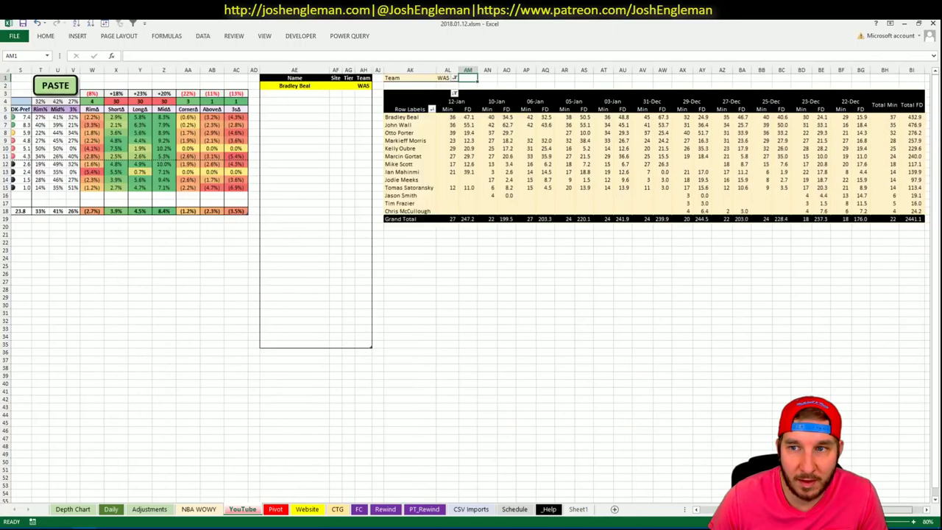
{"action": "scroll", "coordinate": [471, 284], "scroll_direction": "right", "scroll_amount": 2}
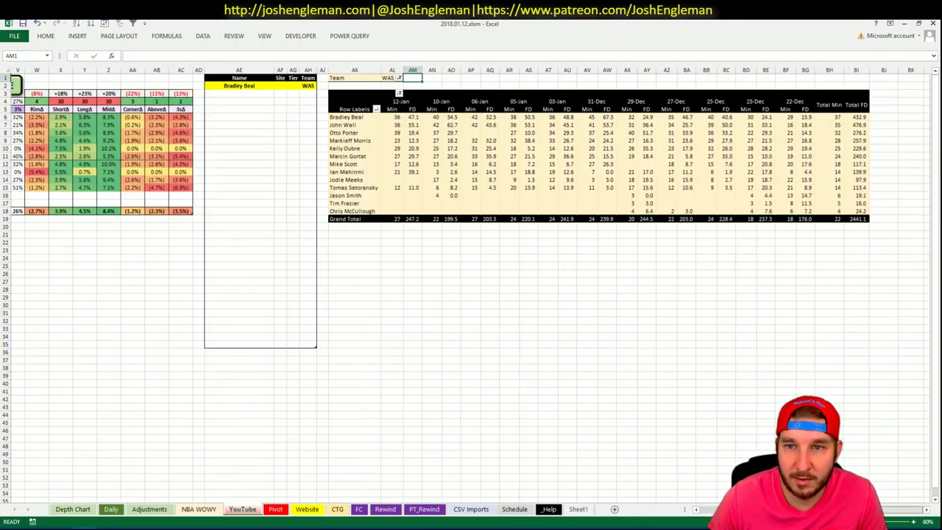
{"action": "scroll", "coordinate": [471, 284], "scroll_direction": "left", "scroll_amount": 1}
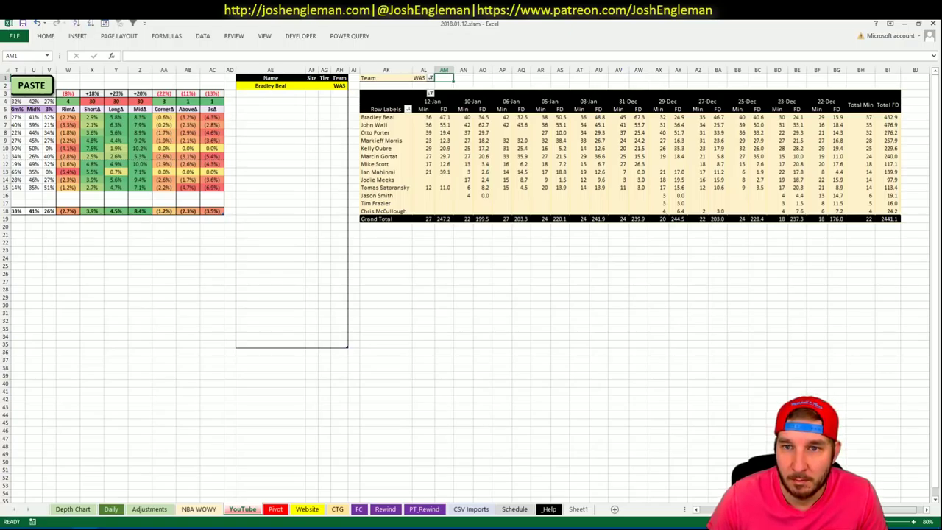
{"action": "scroll", "coordinate": [766, 293], "scroll_direction": "left", "scroll_amount": 6}
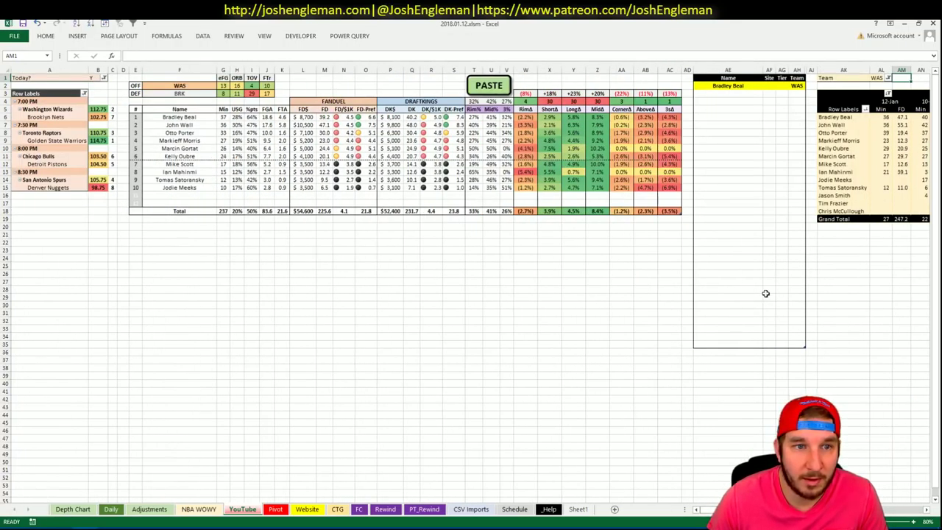
{"action": "left_click", "coordinate": [784, 85]}
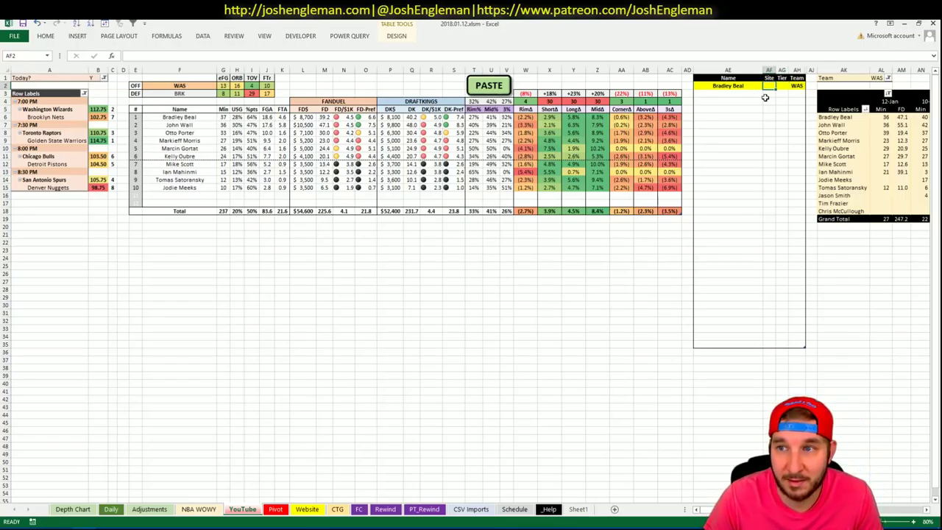
{"action": "type", "text": "2"}
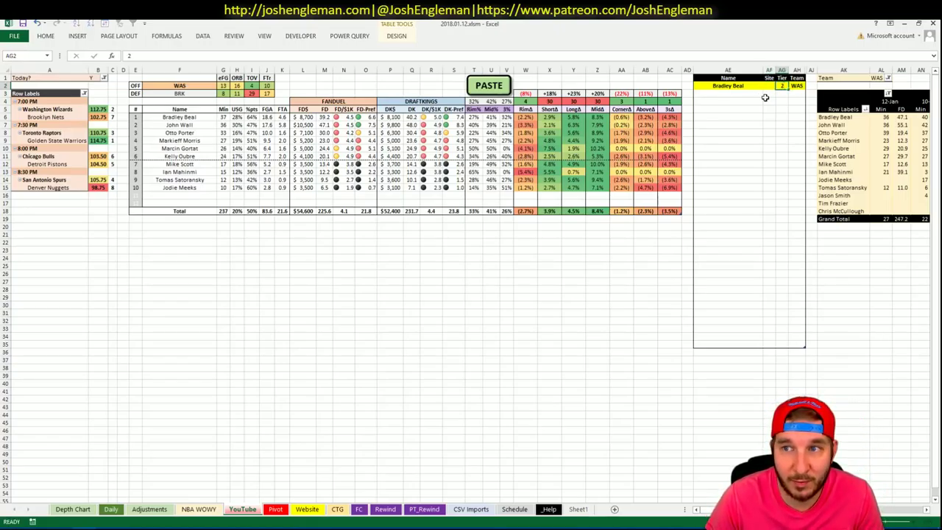
{"action": "key", "text": "Return"}
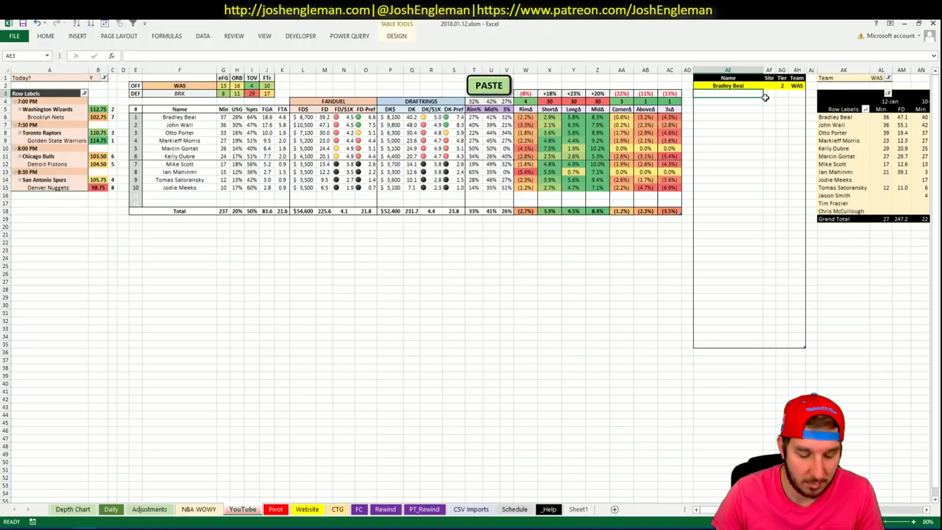
Add John Wall to the next row of the picks table with tier 3.
{"action": "type", "text": "John Wall"}
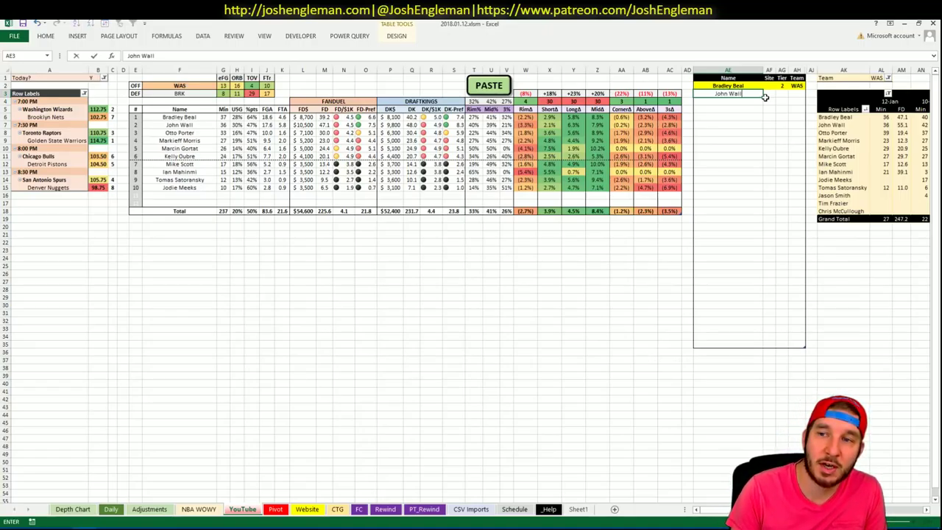
{"action": "key", "text": "Tab"}
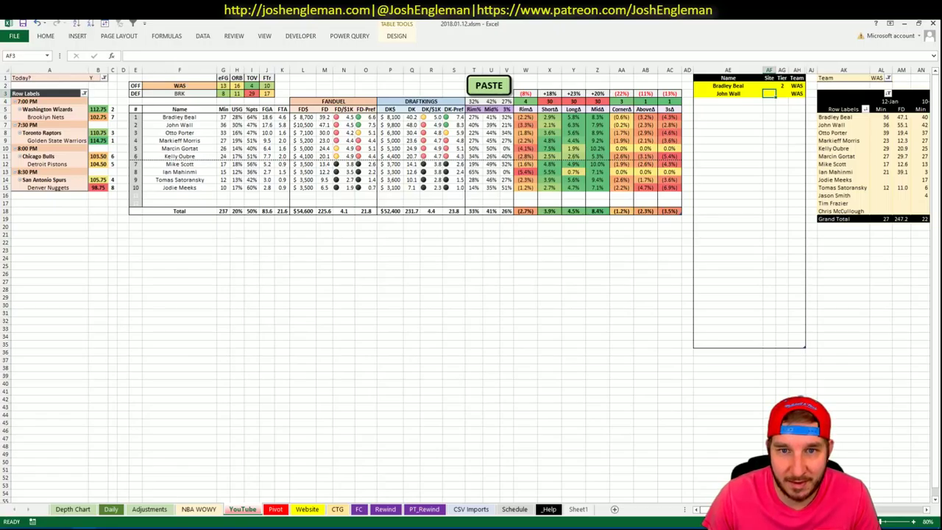
{"action": "scroll", "coordinate": [472, 287], "scroll_direction": "right", "scroll_amount": 5}
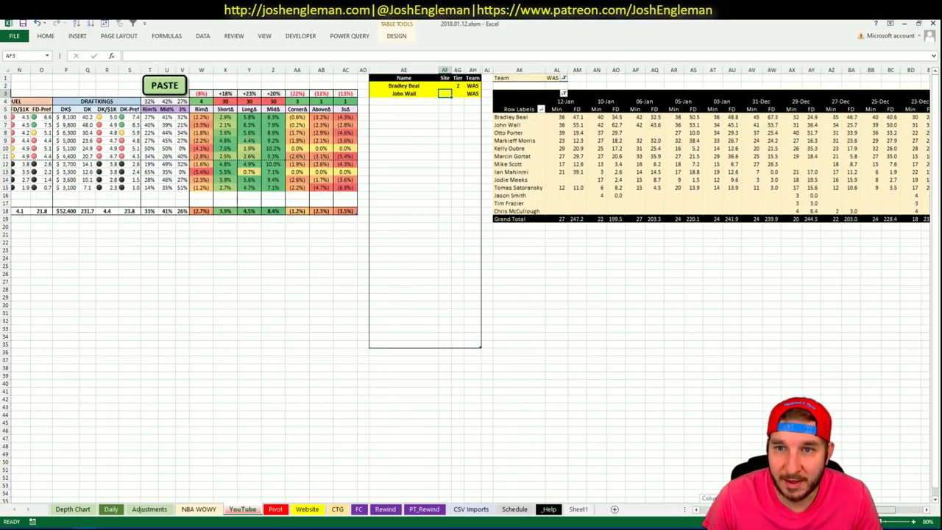
{"action": "scroll", "coordinate": [471, 287], "scroll_direction": "right", "scroll_amount": 1}
{"action": "scroll", "coordinate": [471, 287], "scroll_direction": "left", "scroll_amount": 5}
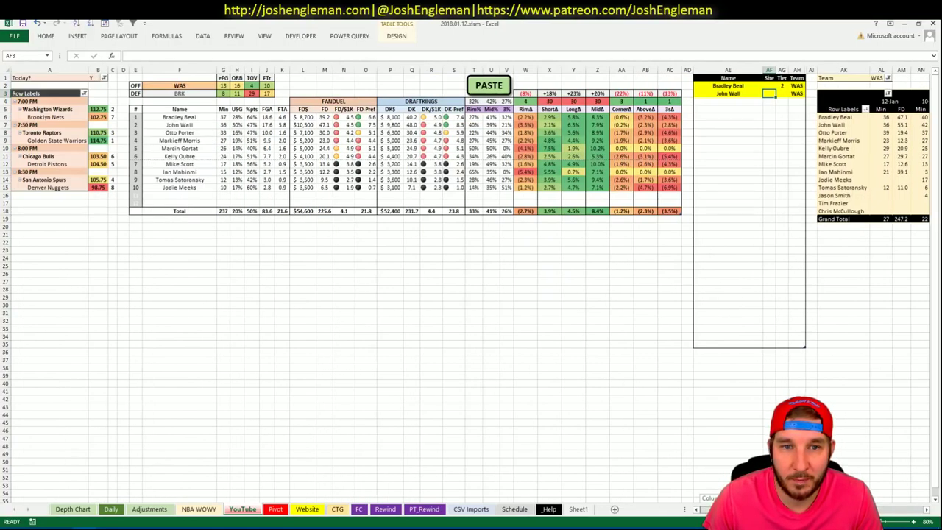
{"action": "scroll", "coordinate": [471, 287], "scroll_direction": "right", "scroll_amount": 7}
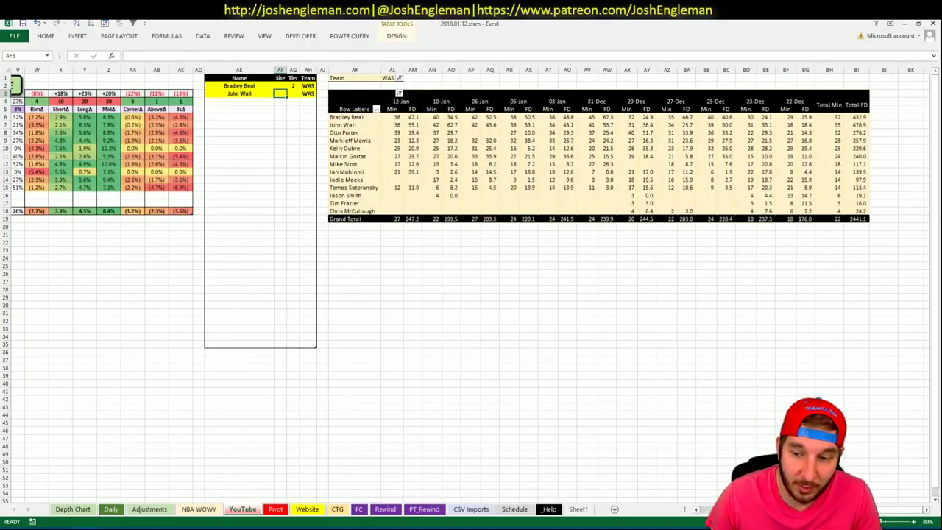
{"action": "scroll", "coordinate": [471, 287], "scroll_direction": "left", "scroll_amount": 7}
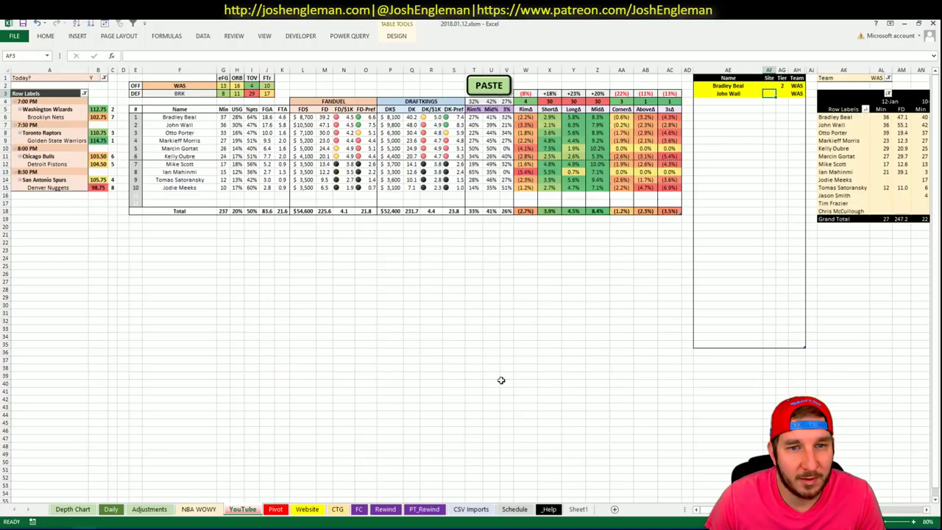
{"action": "left_click", "coordinate": [782, 94]}
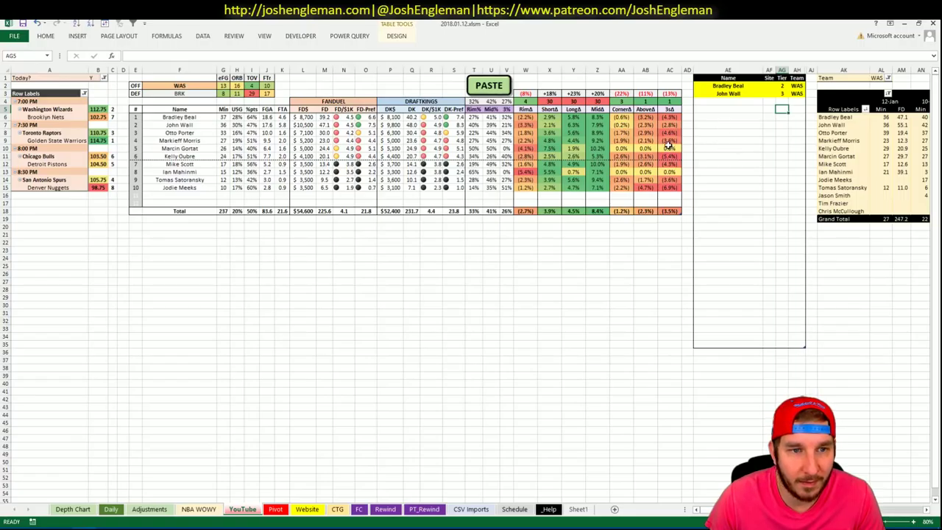
Add Marcin Gortat to the picks table below John Wall with tier 3.
{"action": "left_click", "coordinate": [729, 101]}
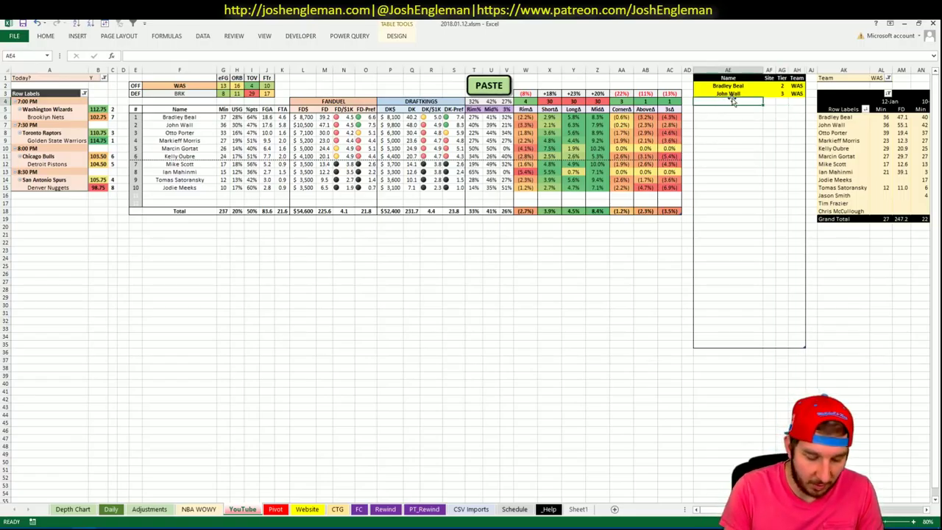
{"action": "type", "text": "Marcin Gortat"}
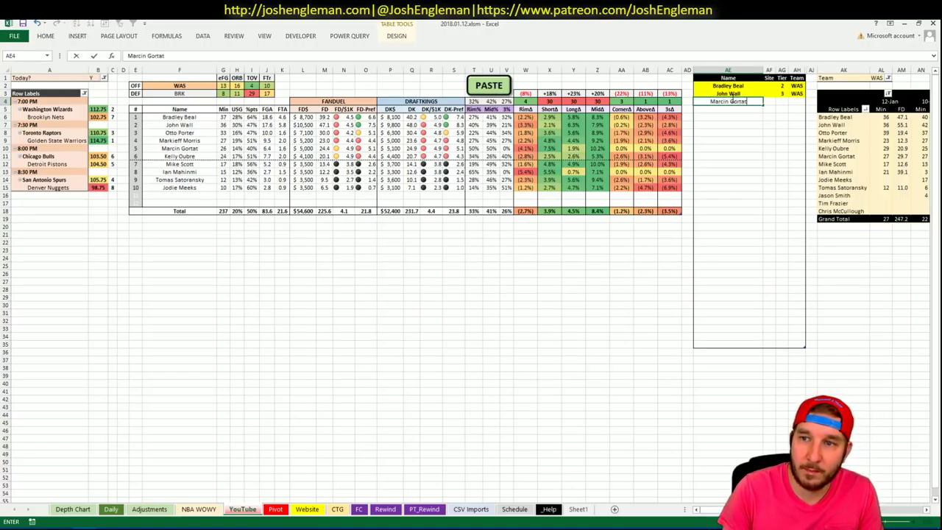
{"action": "key", "text": "Return"}
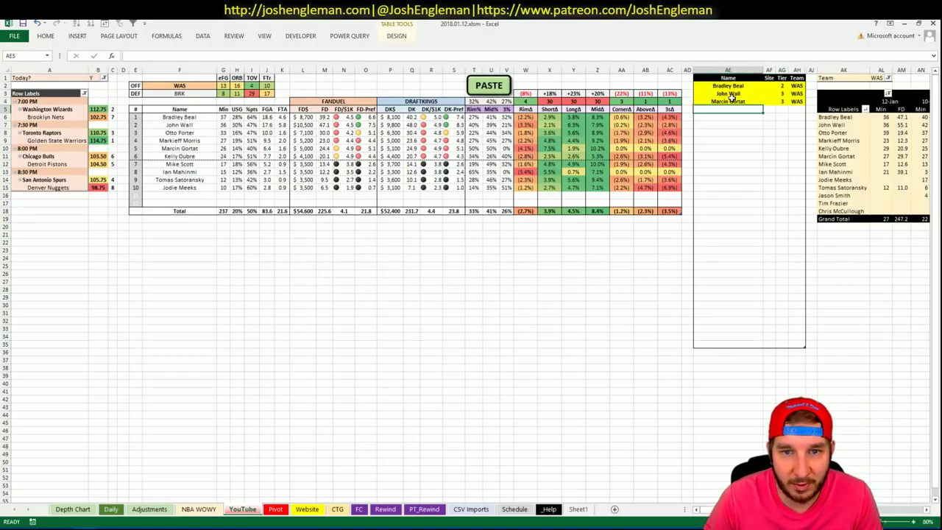
{"action": "key", "text": "Left"}
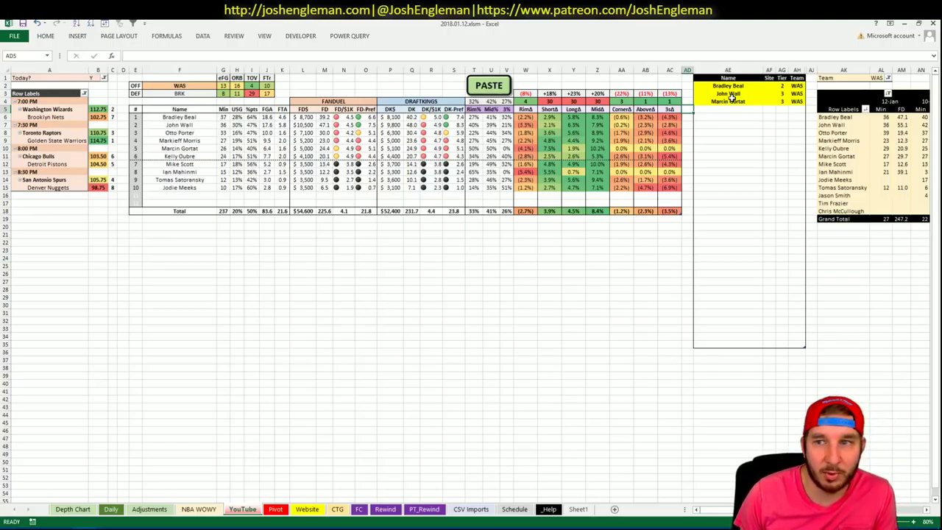
Add Otto Porter to the picks table with tier 3 and site DK.
{"action": "key", "text": "Right"}
{"action": "type", "text": "Otto Porter"}
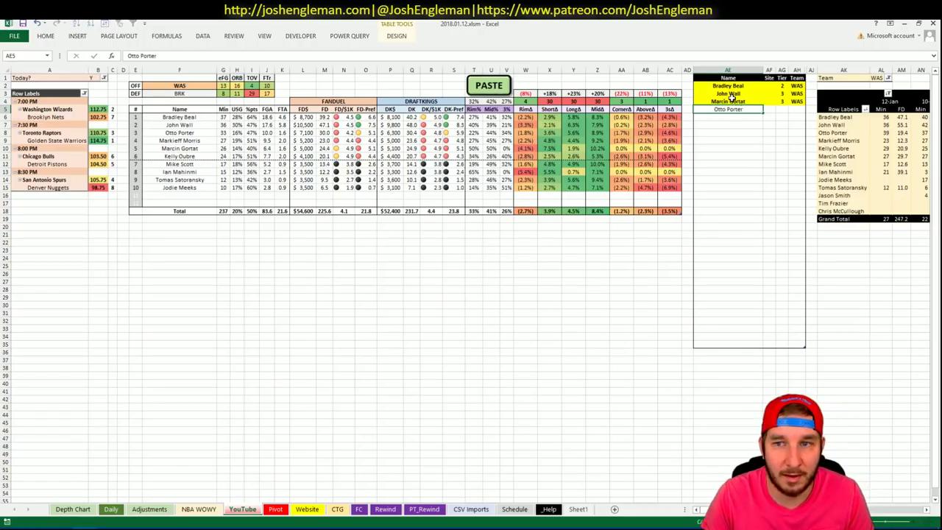
{"action": "key", "text": "Right"}
{"action": "key", "text": "Right"}
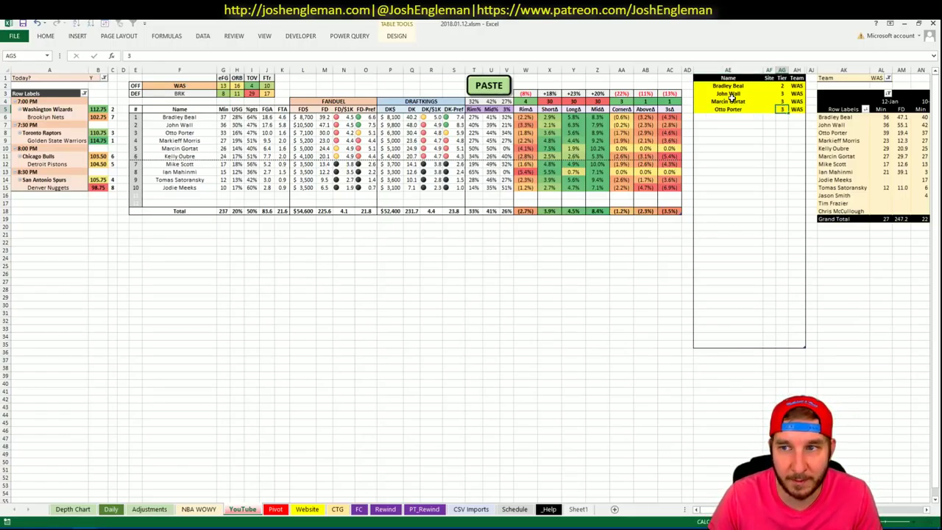
{"action": "key", "text": "Left"}
{"action": "type", "text": "DK"}
{"action": "key", "text": "Return"}
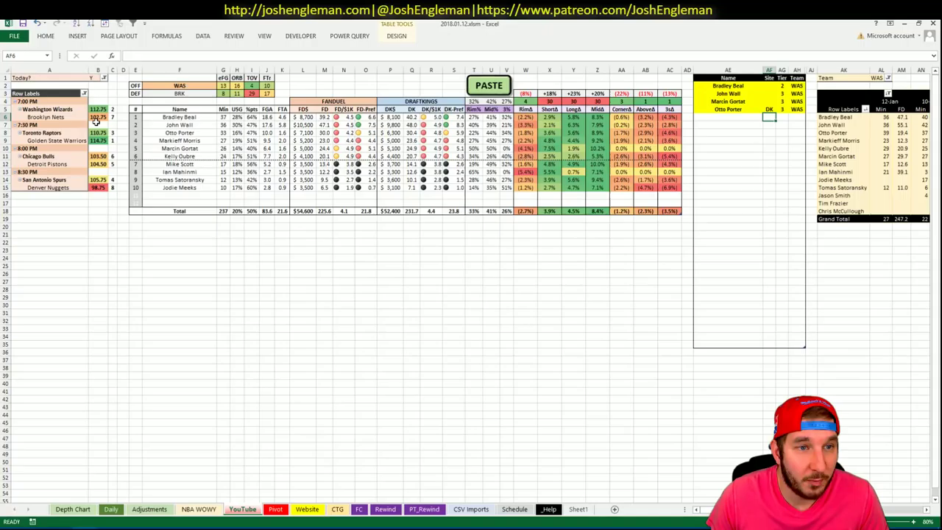
{"action": "left_click", "coordinate": [123, 121]}
{"action": "left_click", "coordinate": [254, 149]}
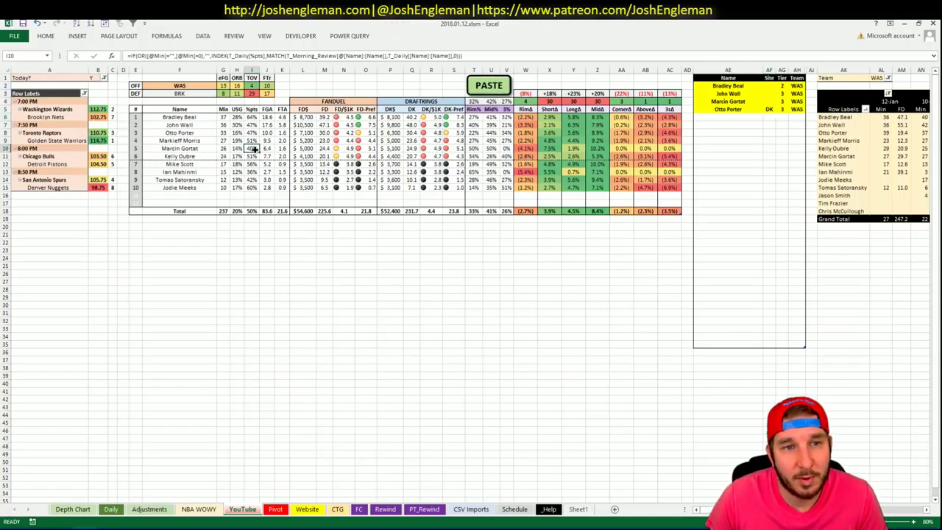
{"action": "left_click", "coordinate": [343, 133]}
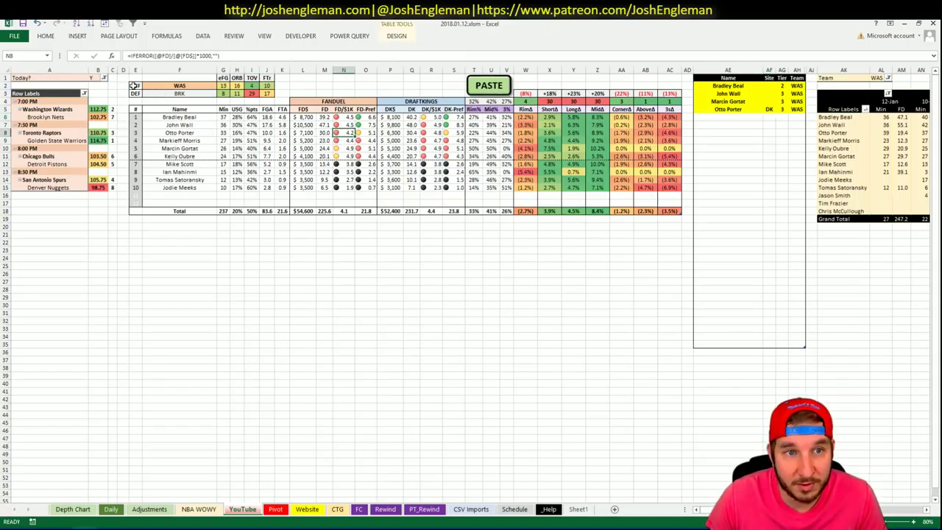
Set the matchup table's OFF team to BRK.
{"action": "left_click", "coordinate": [177, 86]}
{"action": "type", "text": "BRK"}
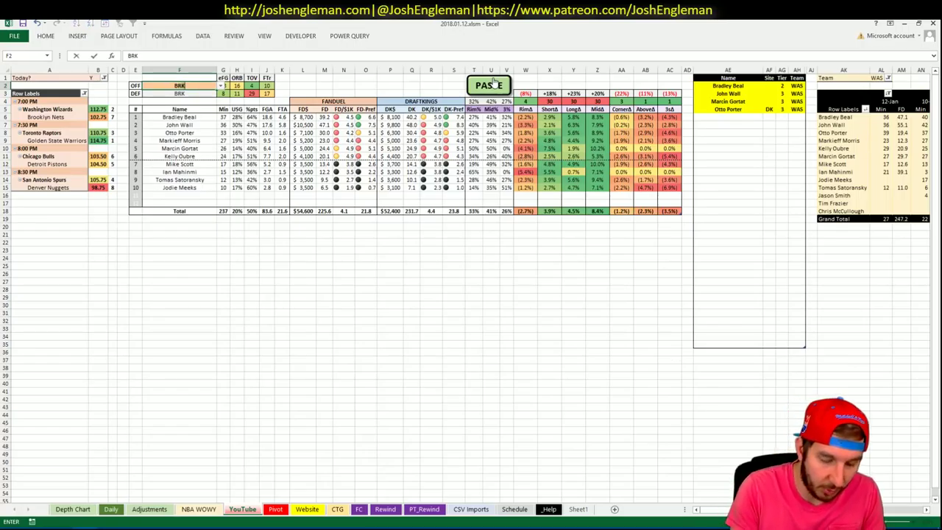
{"action": "key", "text": "Return"}
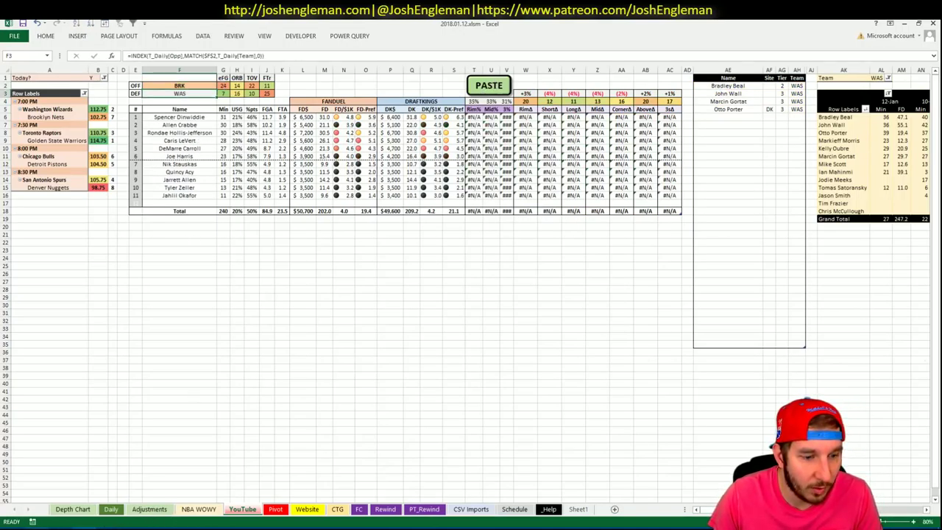
Switch to Cleaning the Glass in the browser, open the Brooklyn Nets page and go to its Shooting: Frequency section.
{"action": "key", "text": "alt+Tab"}
{"action": "left_click", "coordinate": [242, 94]}
{"action": "type", "text": "n Net"}
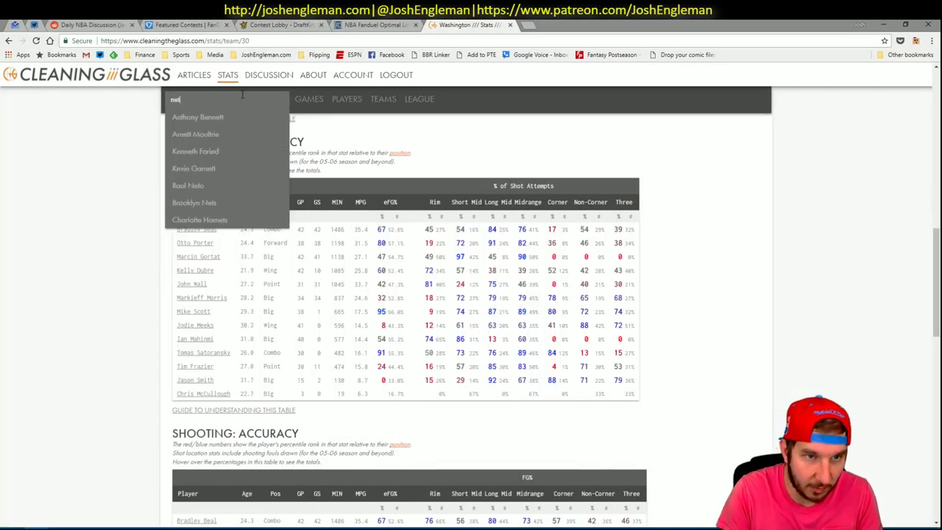
{"action": "type", "text": "s"}
{"action": "key", "text": "Down"}
{"action": "key", "text": "Return"}
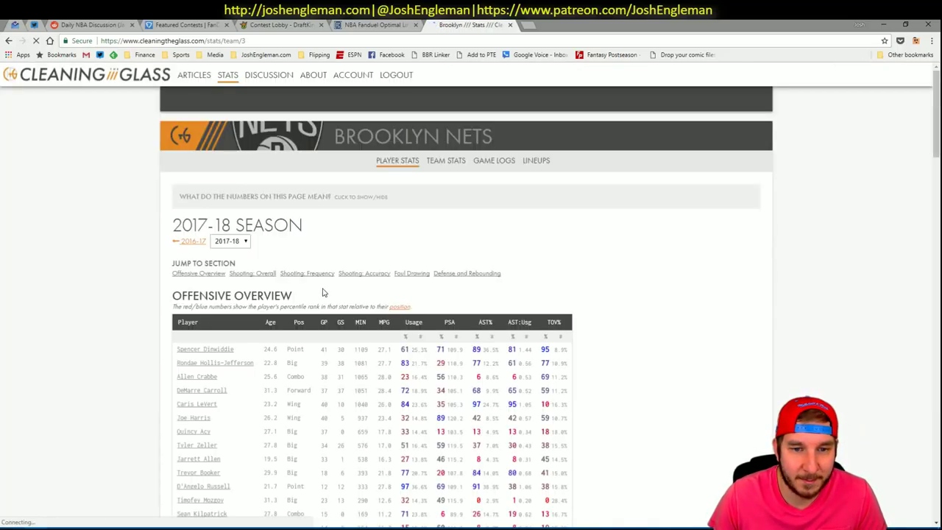
{"action": "left_click", "coordinate": [324, 275]}
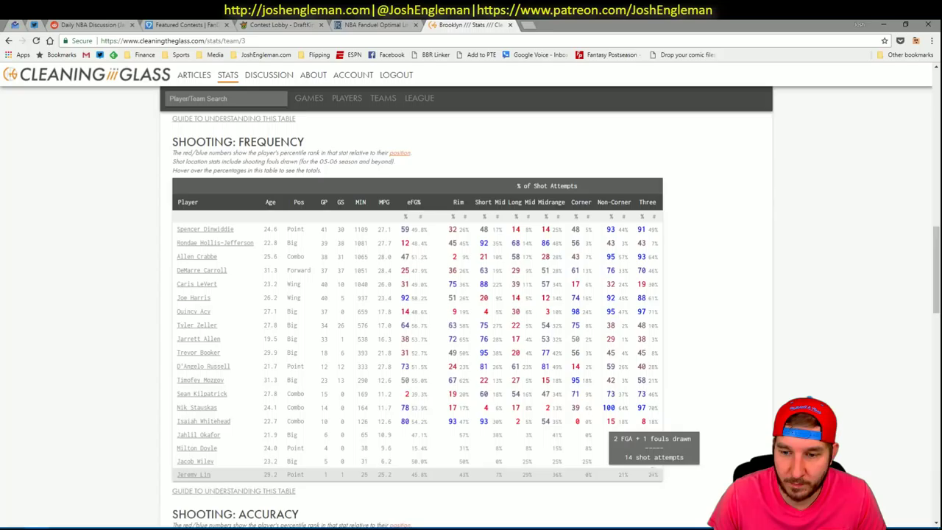
Copy all player rows of Brooklyn's Shooting: Frequency table and paste them into the Excel workbook with its PASTE macro.
{"action": "left_click_drag", "start_coordinate": [657, 478], "coordinate": [179, 229]}
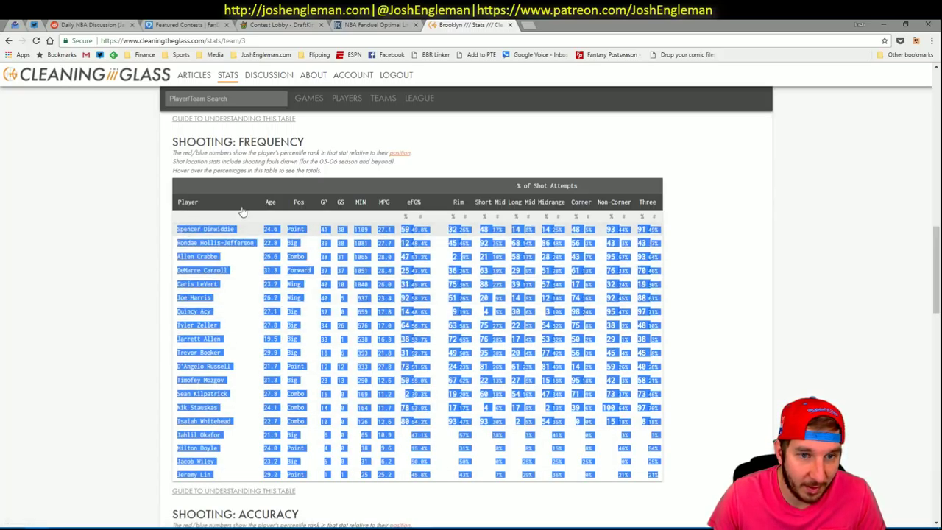
{"action": "key", "text": "alt+Tab"}
{"action": "left_click", "coordinate": [472, 85]}
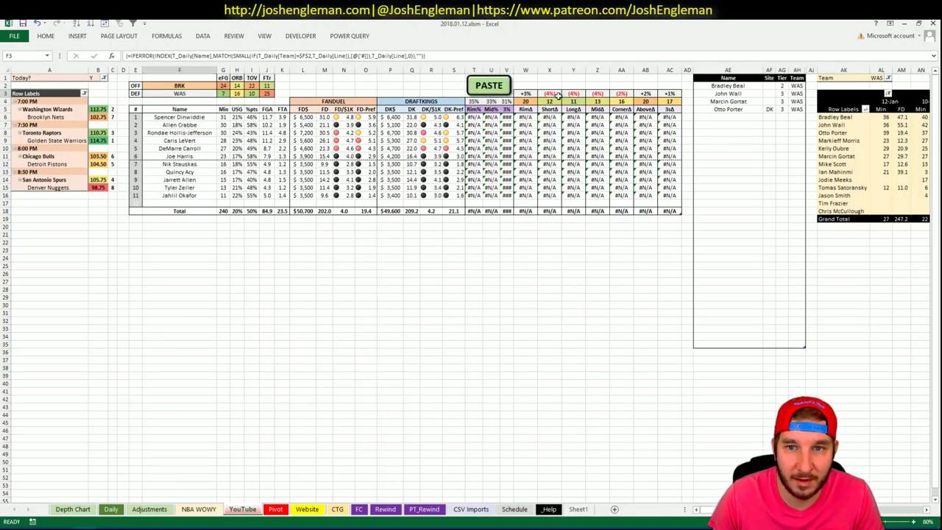
{"action": "left_click", "coordinate": [549, 289]}
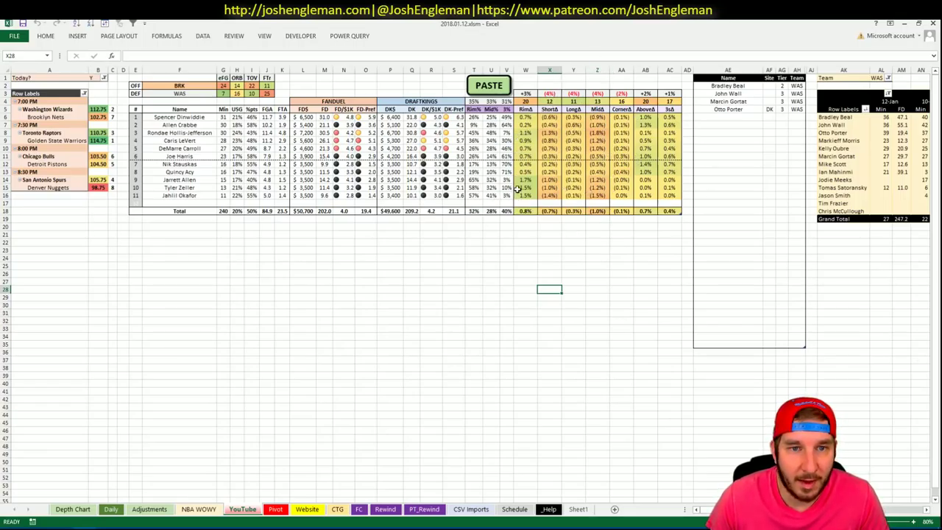
Add Spencer Dinwiddie to the picks table in the row below Otto Porter.
{"action": "left_click", "coordinate": [737, 118]}
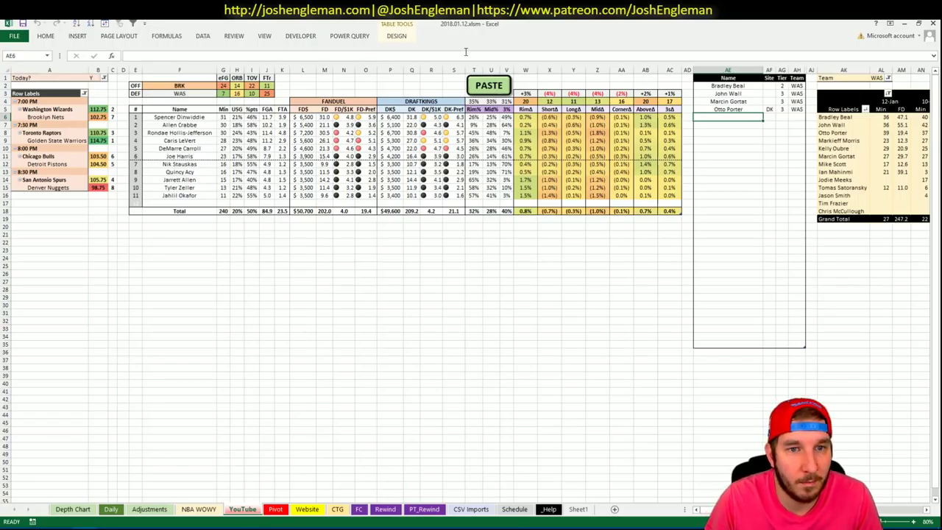
{"action": "type", "text": "Spen"}
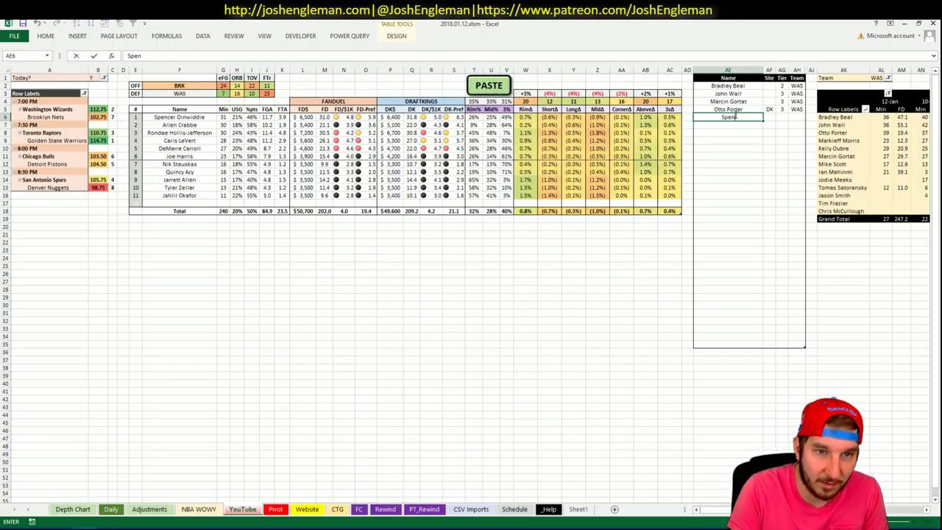
{"action": "type", "text": "cer Dinwi"}
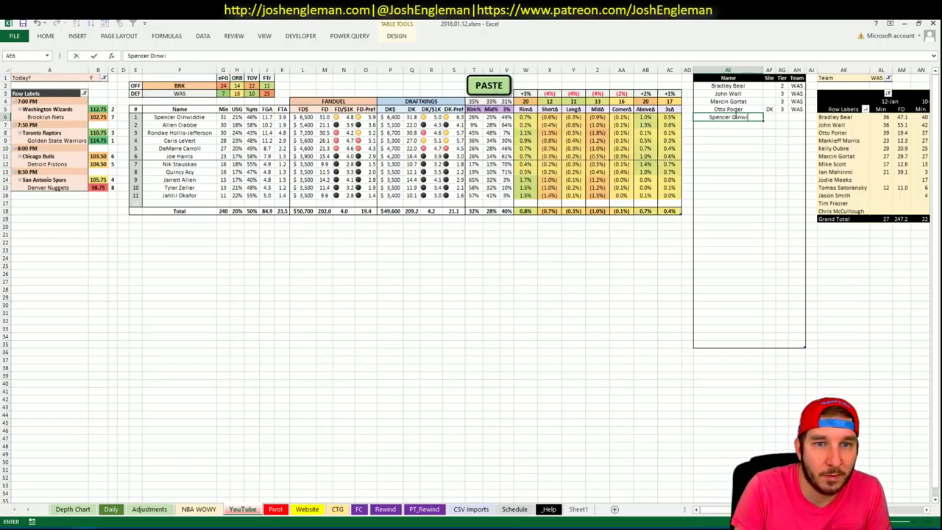
{"action": "type", "text": "ddie"}
{"action": "key", "text": "Tab"}
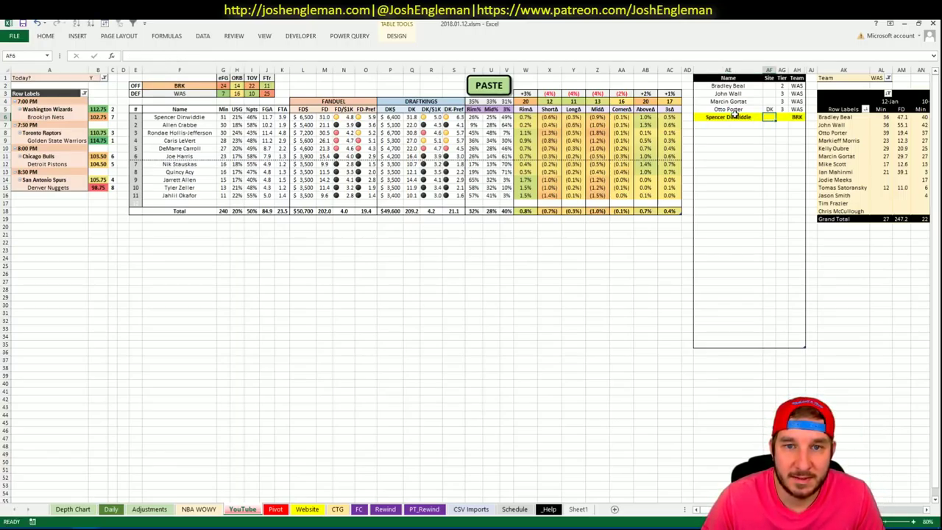
On the Pivot sheet, sort the players within each team by minutes from highest to lowest.
{"action": "left_click", "coordinate": [277, 510]}
{"action": "scroll", "coordinate": [61, 267], "scroll_direction": "up", "scroll_amount": 20}
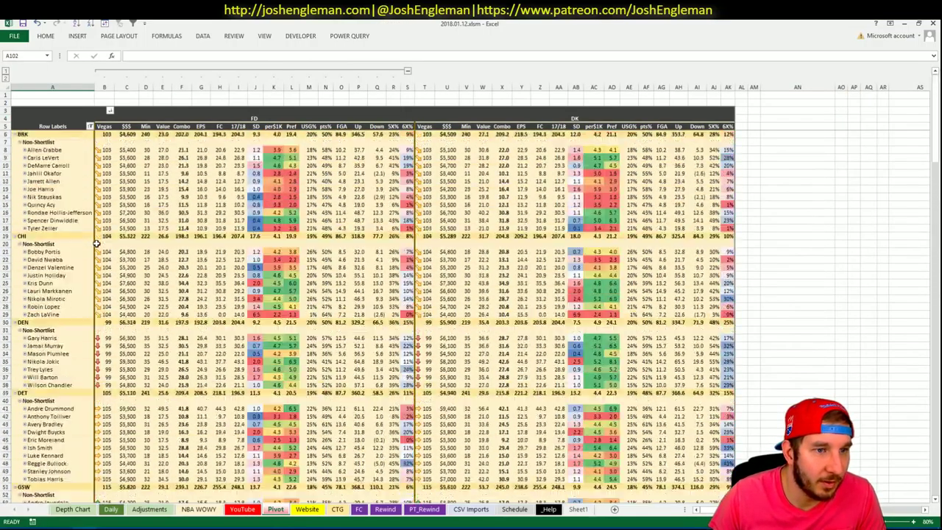
{"action": "left_click", "coordinate": [131, 180]}
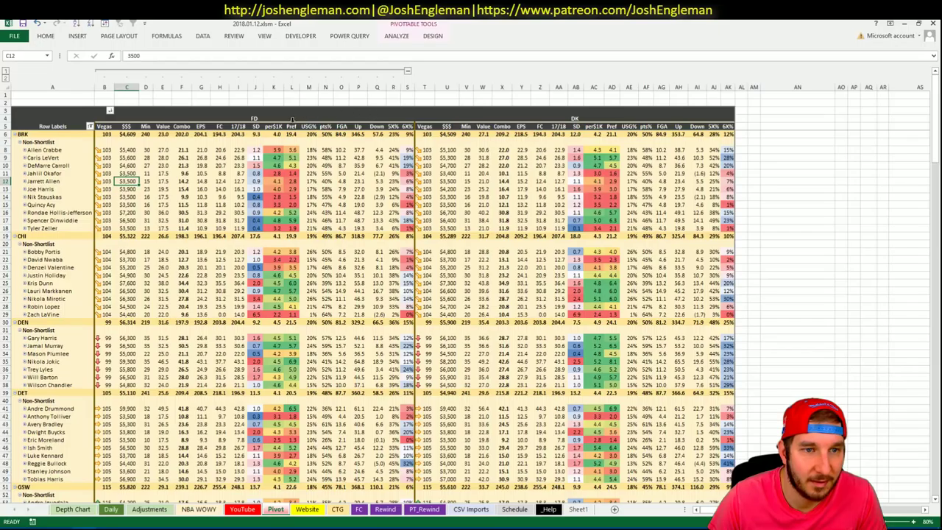
{"action": "left_click", "coordinate": [147, 165]}
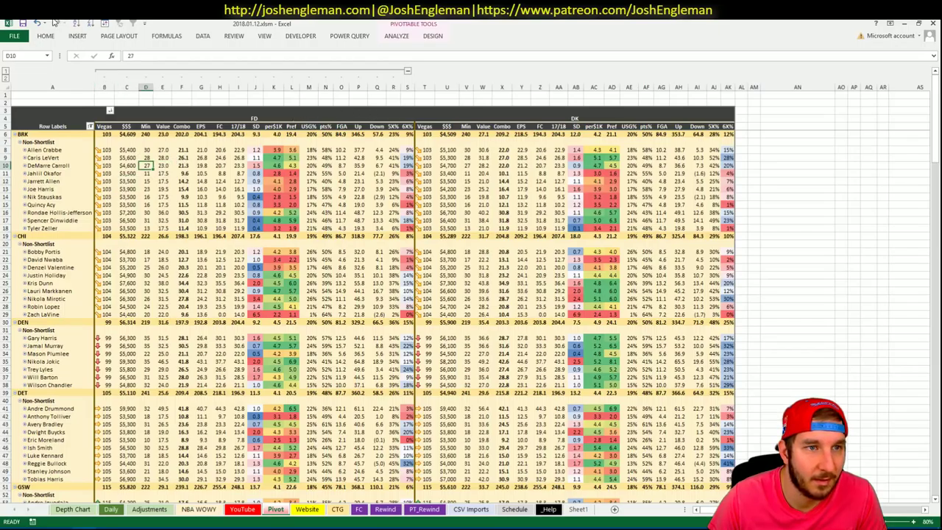
{"action": "left_click", "coordinate": [97, 23]}
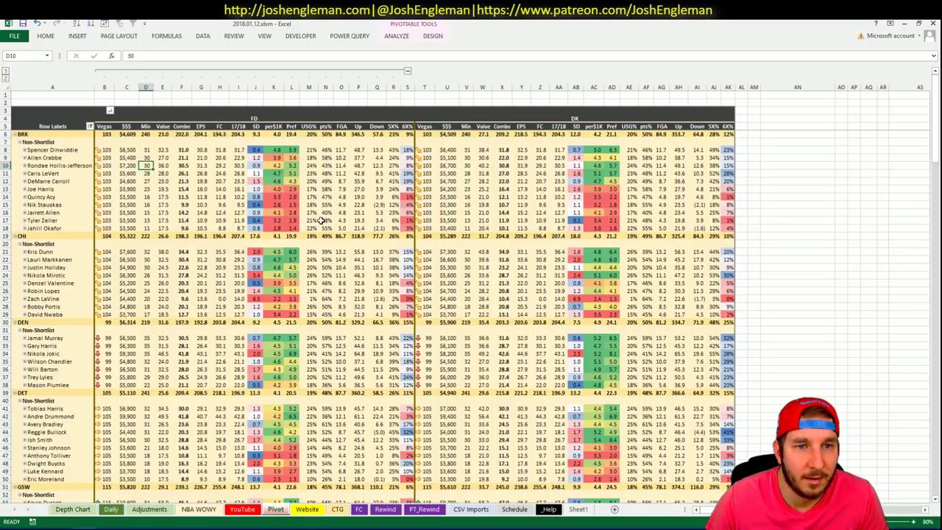
Return to the YouTube sheet and set the game log pivot's Team filter to BRK.
{"action": "left_click", "coordinate": [242, 509]}
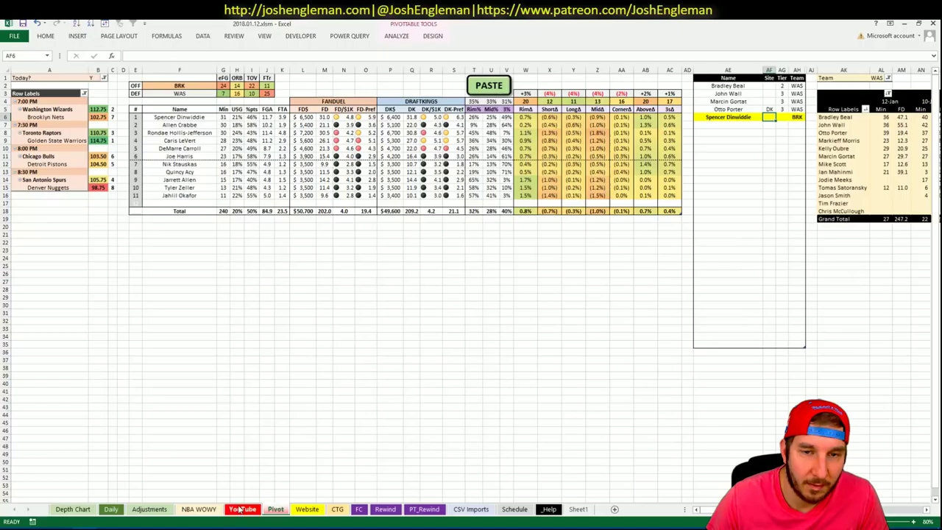
{"action": "key", "text": "Right"}
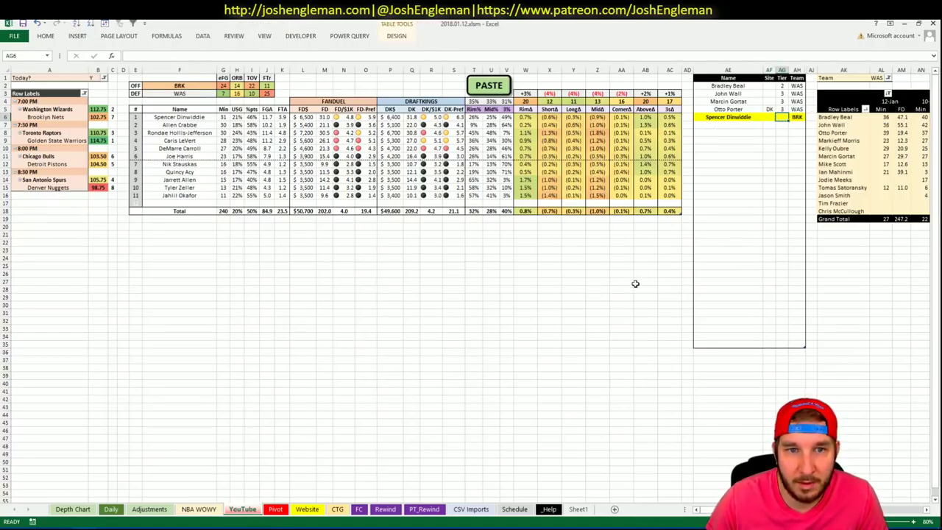
{"action": "scroll", "coordinate": [396, 83], "scroll_direction": "right", "scroll_amount": 7}
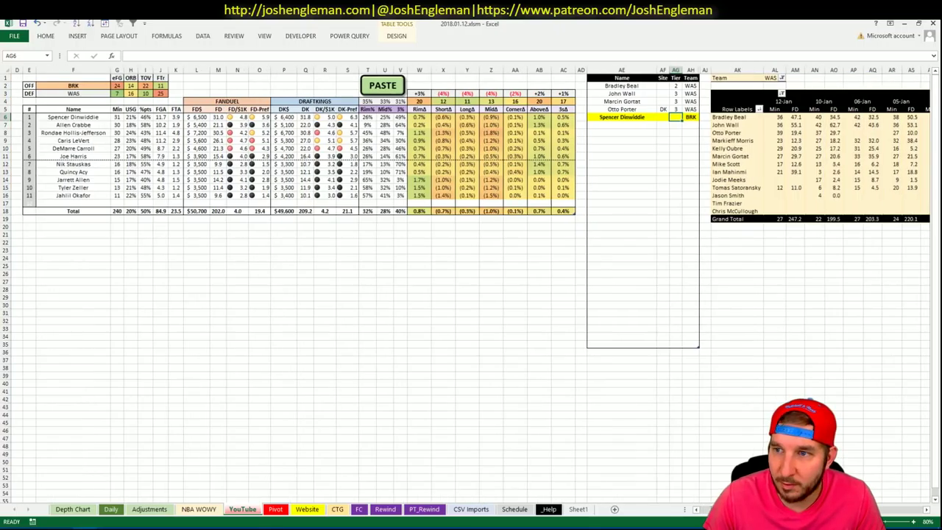
{"action": "left_click", "coordinate": [395, 79]}
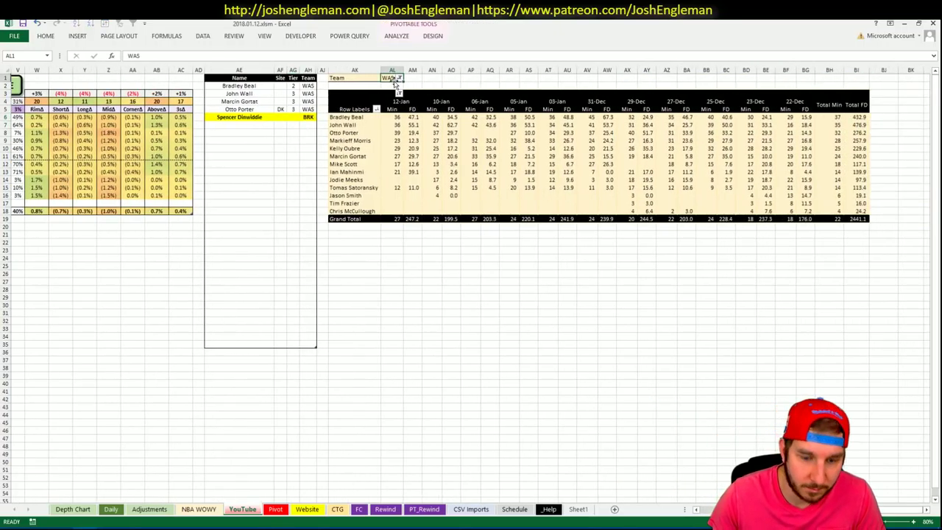
{"action": "type", "text": "BRK"}
{"action": "key", "text": "Return"}
{"action": "key", "text": "Return"}
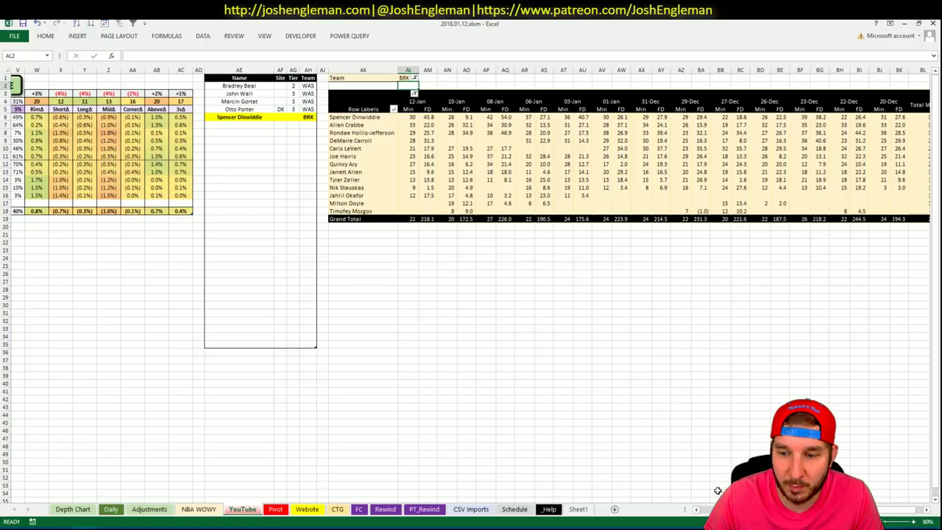
{"action": "scroll", "coordinate": [471, 221], "scroll_direction": "left", "scroll_amount": 10}
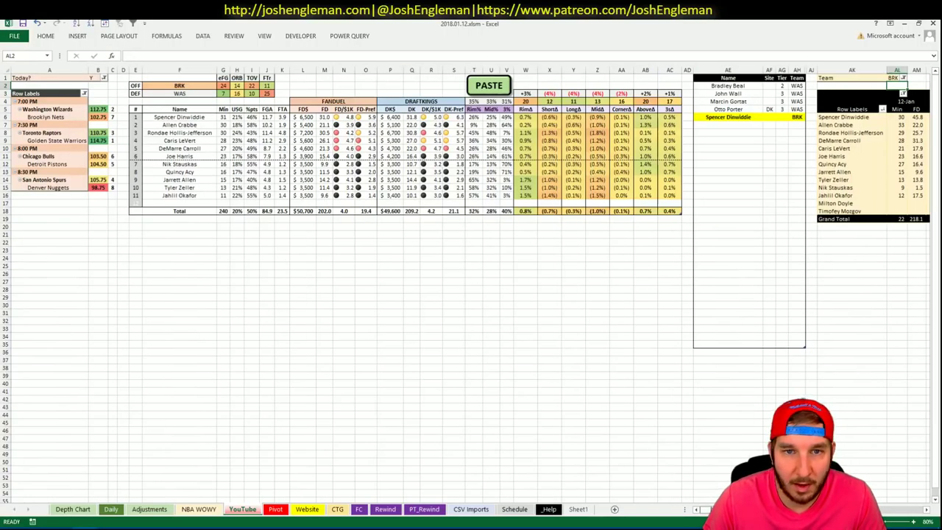
{"action": "scroll", "coordinate": [471, 221], "scroll_direction": "right", "scroll_amount": 2}
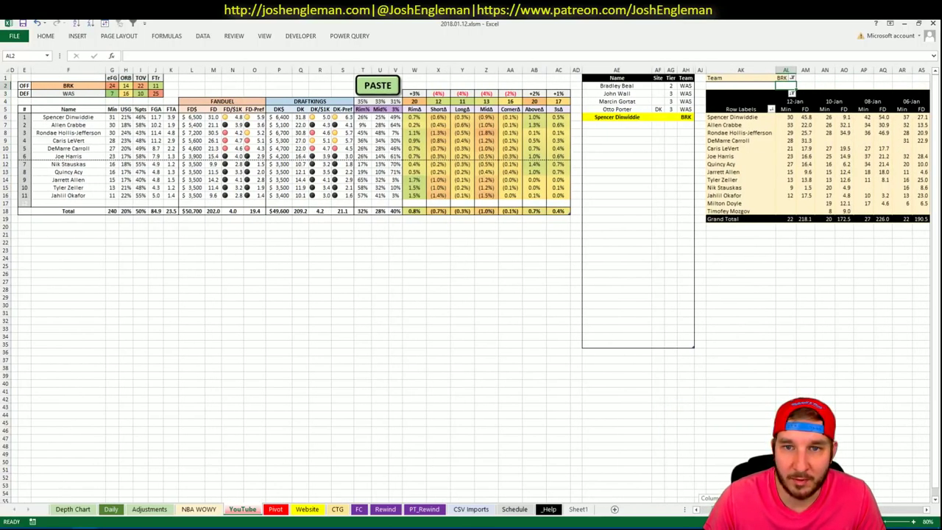
Set Spencer Dinwiddie's tier to 3 in the picks table.
{"action": "left_click", "coordinate": [626, 102]}
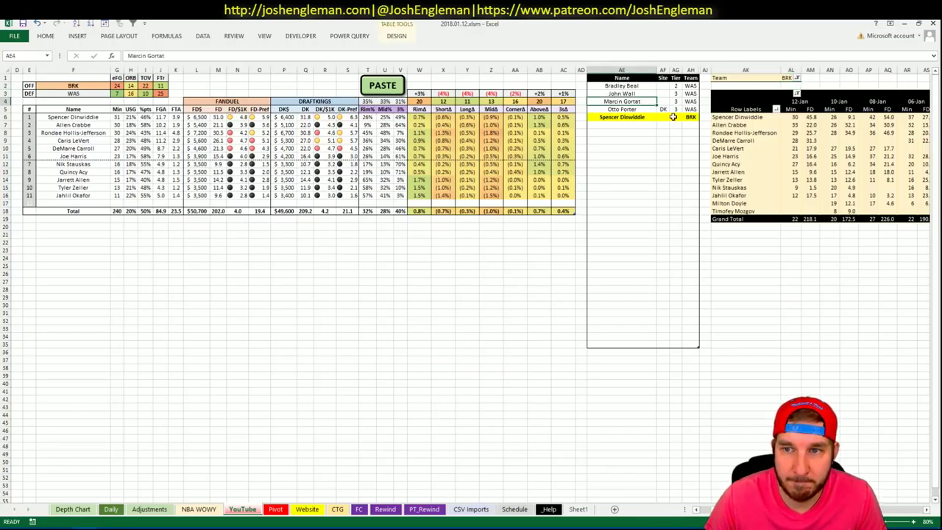
{"action": "left_click", "coordinate": [673, 117]}
{"action": "left_click", "coordinate": [703, 509]}
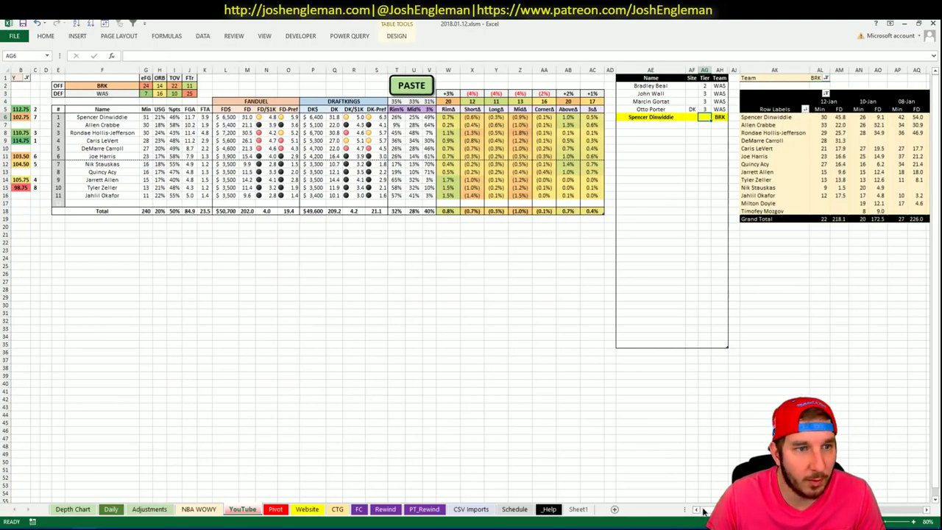
{"action": "left_click", "coordinate": [703, 510]}
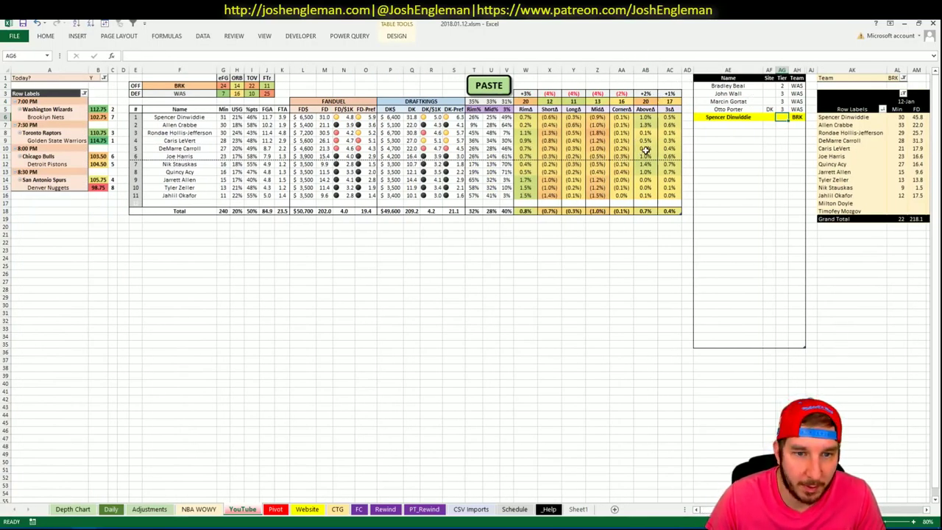
{"action": "type", "text": "1"}
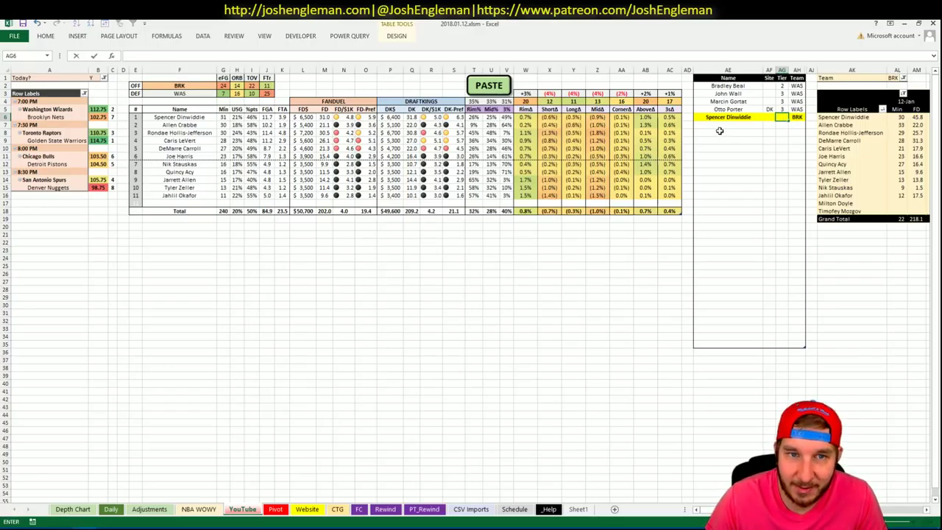
{"action": "left_click", "coordinate": [744, 115]}
{"action": "left_click", "coordinate": [782, 117]}
{"action": "type", "text": "3"}
{"action": "key", "text": "Return"}
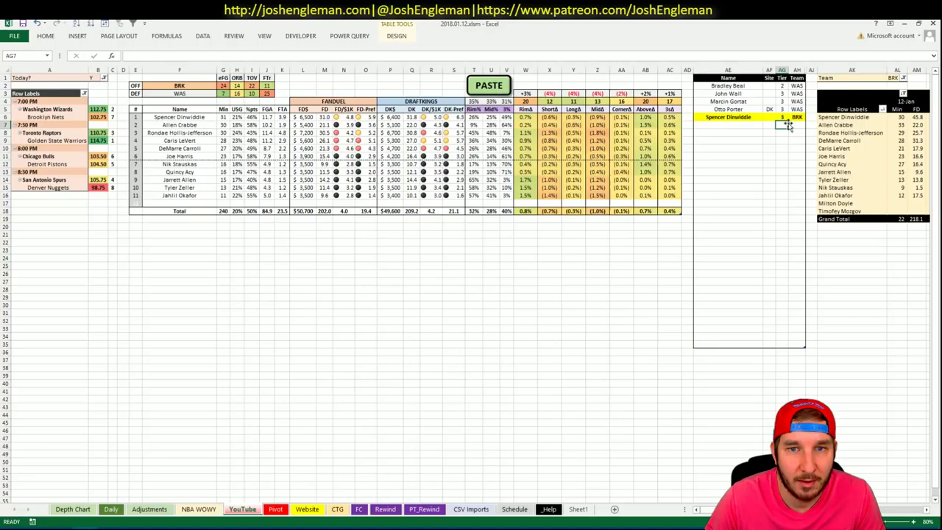
Add Caris LeVert to the picks table below Spencer Dinwiddie with site FD and tier 4.
{"action": "key", "text": "Left"}
{"action": "key", "text": "Left"}
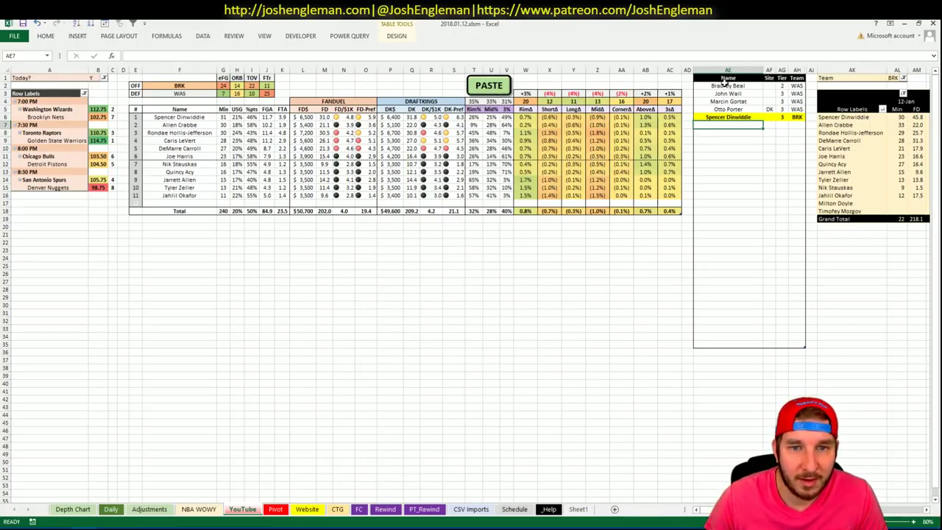
{"action": "type", "text": "Caris LeVert"}
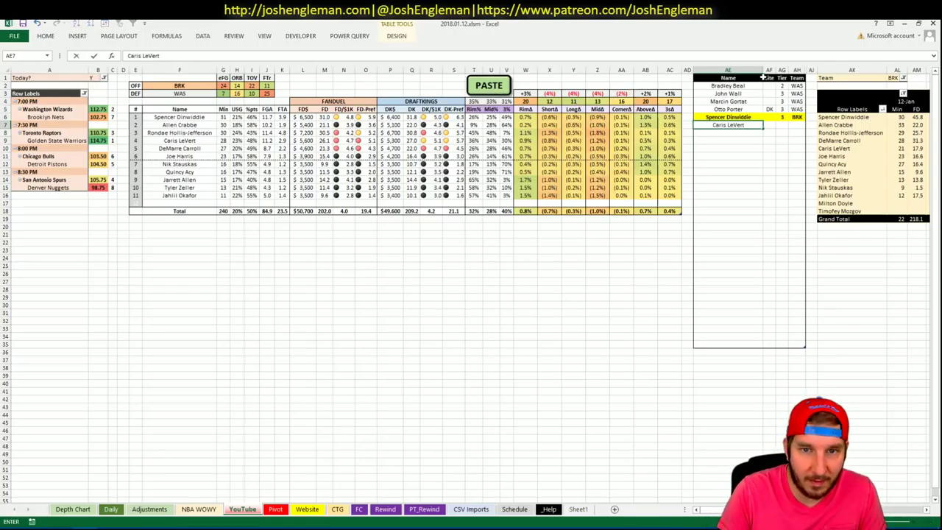
{"action": "key", "text": "Tab"}
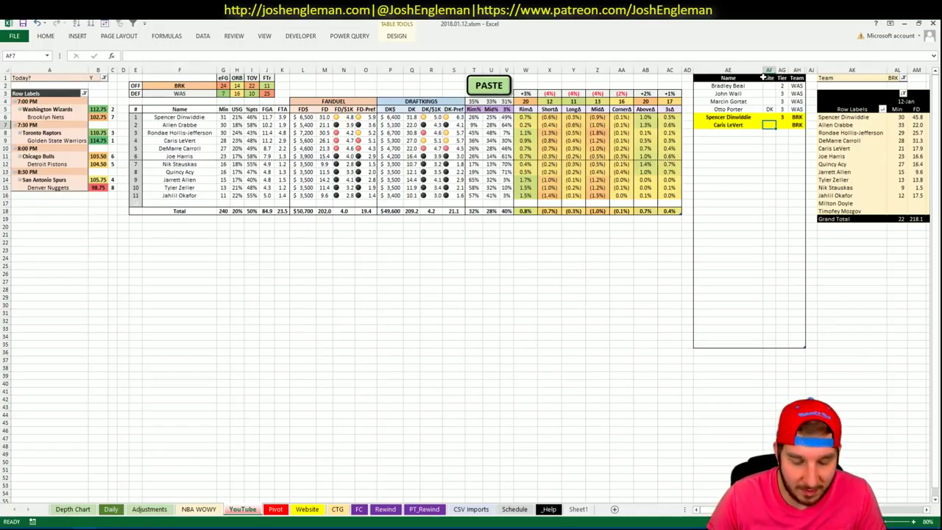
{"action": "type", "text": "FD"}
{"action": "key", "text": "Return"}
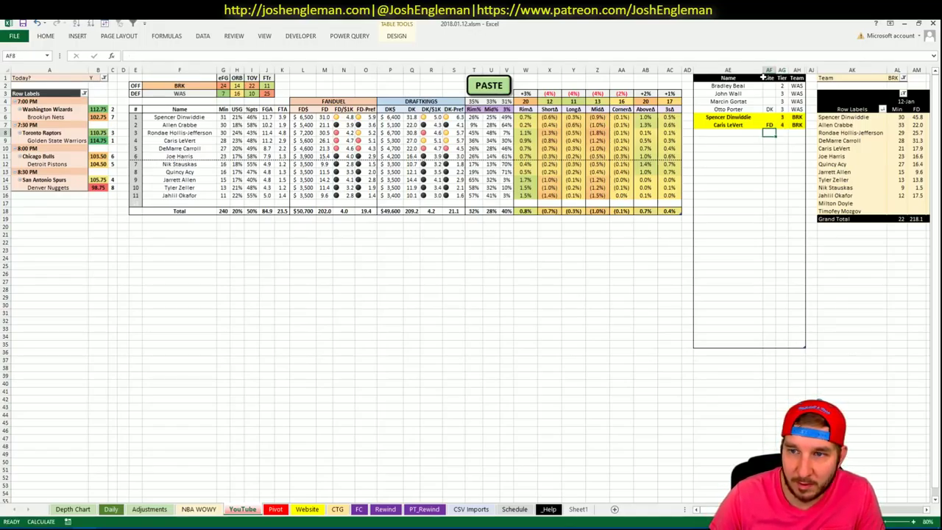
Add a second Caris LeVert row to the picks table with site DK and tier 3.
{"action": "key", "text": "Left"}
{"action": "type", "text": "Caris"}
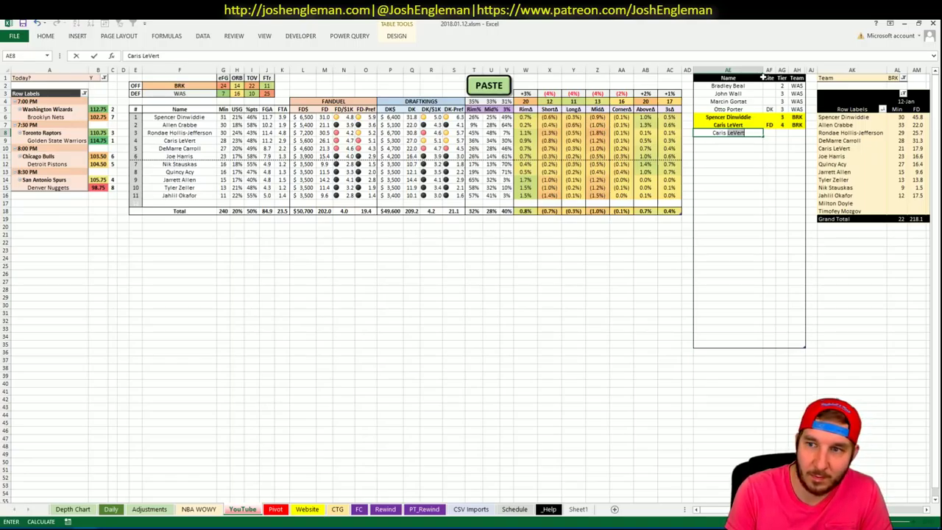
{"action": "key", "text": "Tab"}
{"action": "type", "text": "DK"}
{"action": "key", "text": "Tab"}
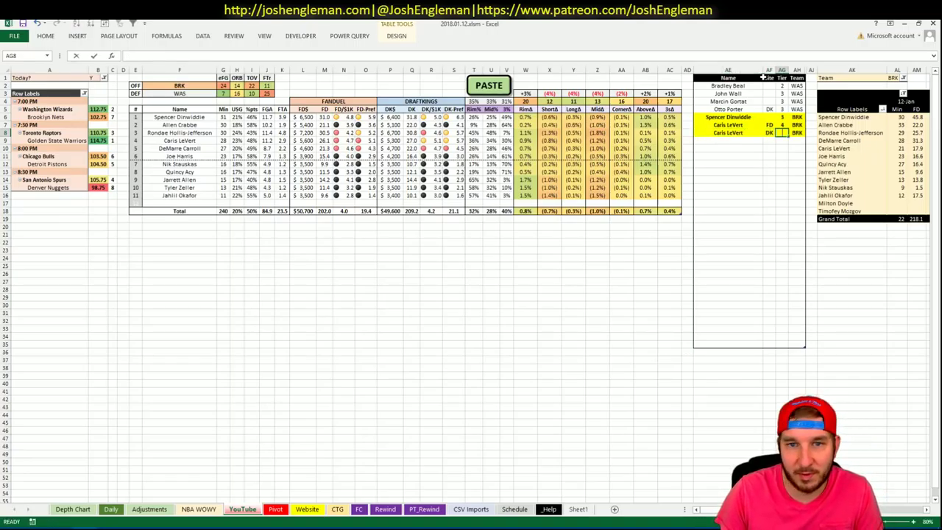
{"action": "key", "text": "Return"}
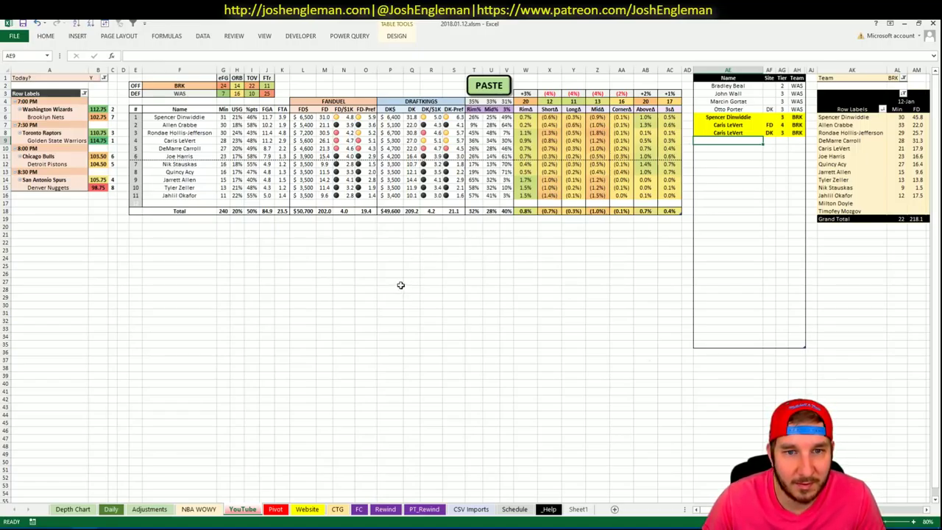
Set the matchup table's OFF team to TOR.
{"action": "left_click", "coordinate": [162, 93]}
{"action": "left_click", "coordinate": [165, 86]}
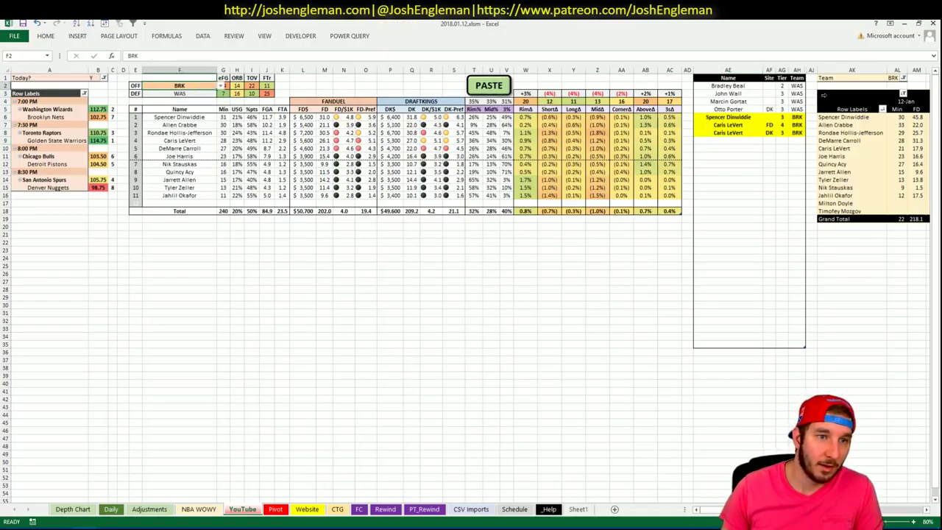
{"action": "type", "text": "TOR"}
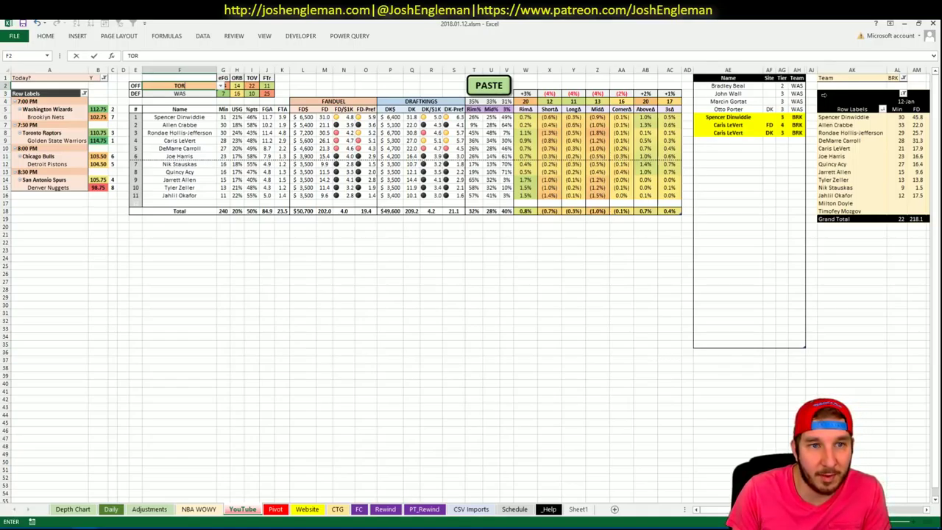
{"action": "key", "text": "Return"}
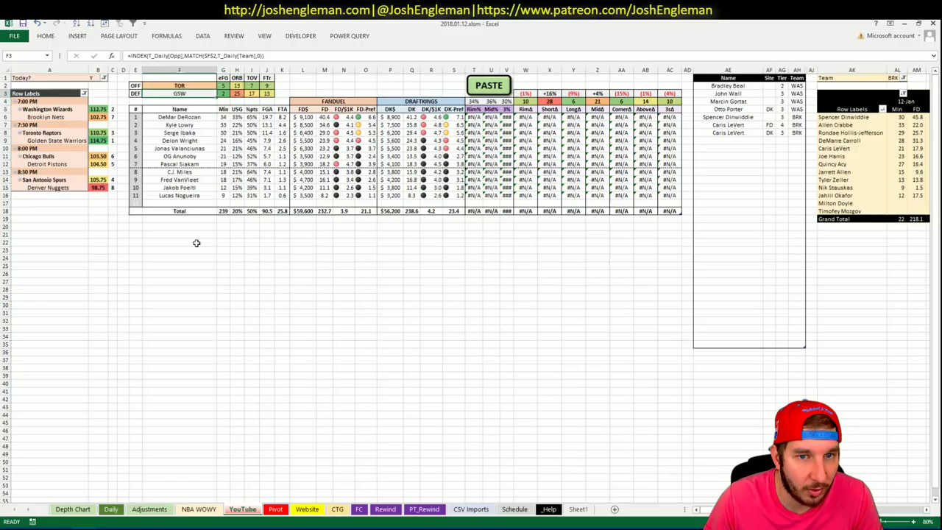
Switch to Cleaning the Glass in the browser and open the Toronto Raptors team page.
{"action": "key", "text": "alt+Tab"}
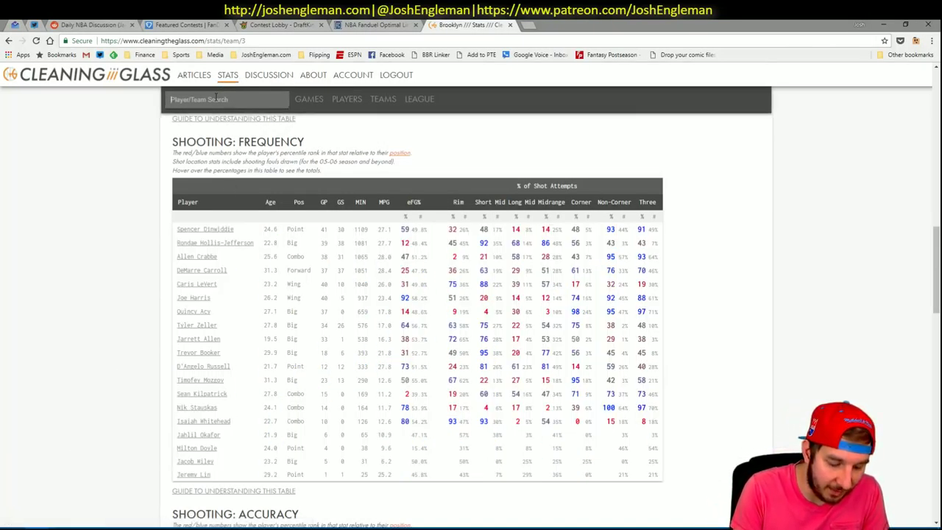
{"action": "type", "text": "tor"}
{"action": "key", "text": "Return"}
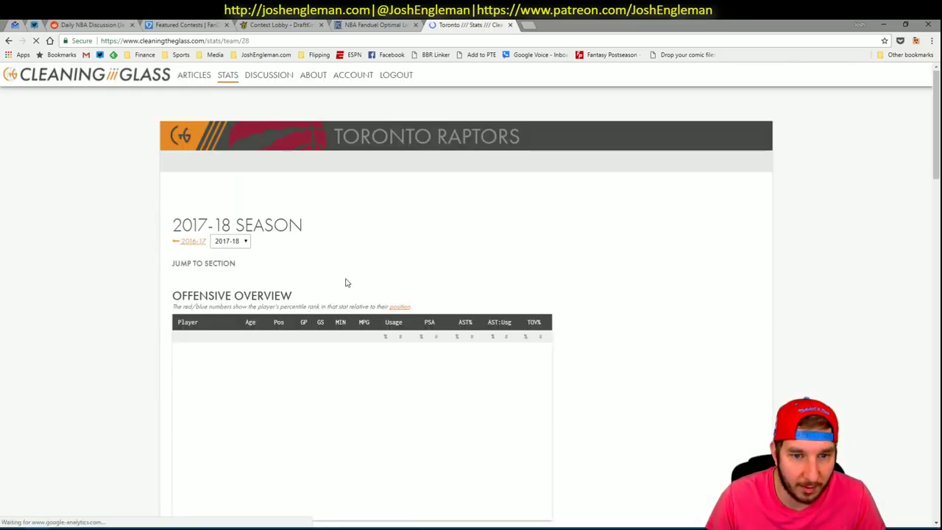
Copy the Toronto Raptors' Shooting: Frequency player rows and paste them into the workbook's matchup table.
{"action": "scroll", "coordinate": [664, 466], "scroll_direction": "down", "scroll_amount": 9}
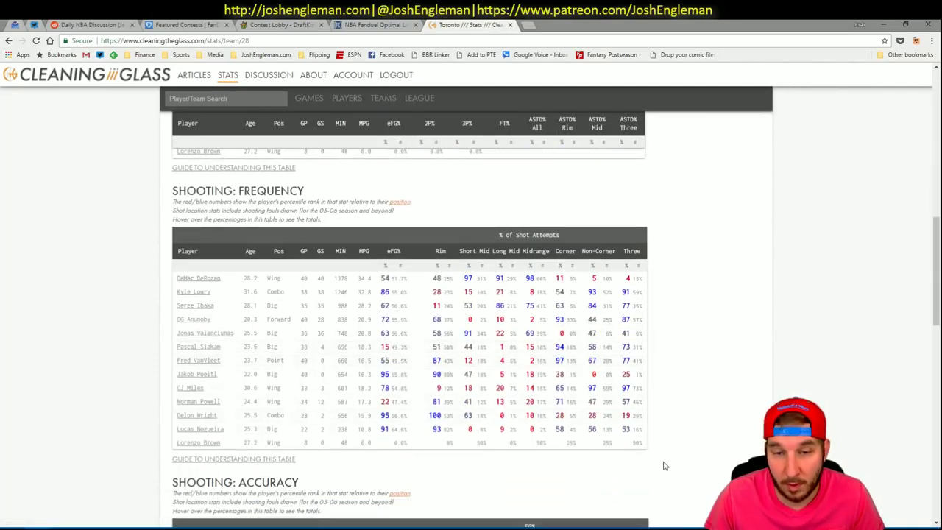
{"action": "left_click_drag", "start_coordinate": [652, 447], "coordinate": [177, 278]}
{"action": "key", "text": "alt+Tab"}
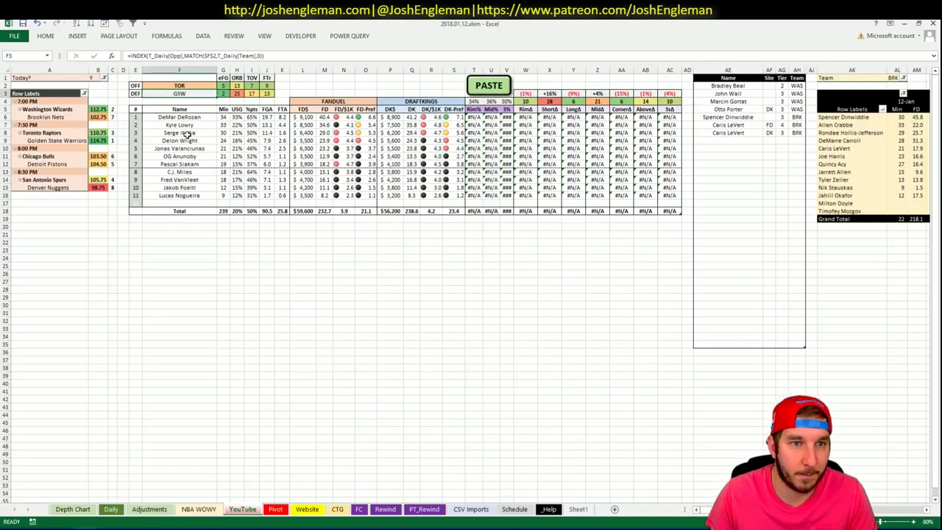
{"action": "left_click", "coordinate": [483, 87]}
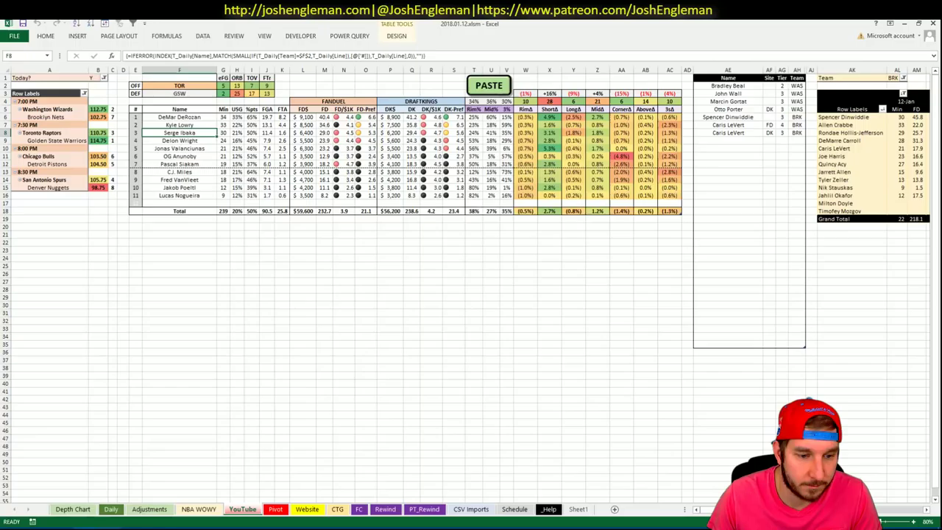
{"action": "left_click", "coordinate": [257, 291]}
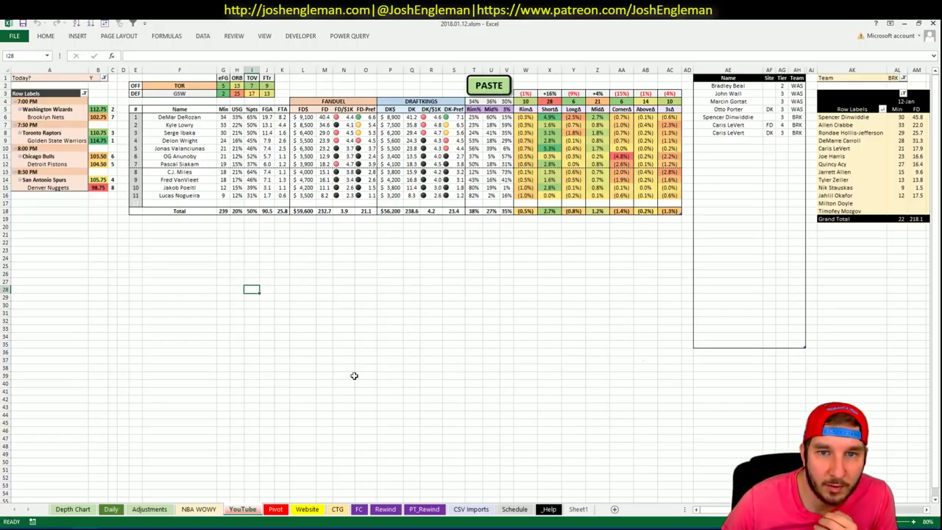
Filter the game-log pivot table to team TOR.
{"action": "left_click", "coordinate": [896, 78]}
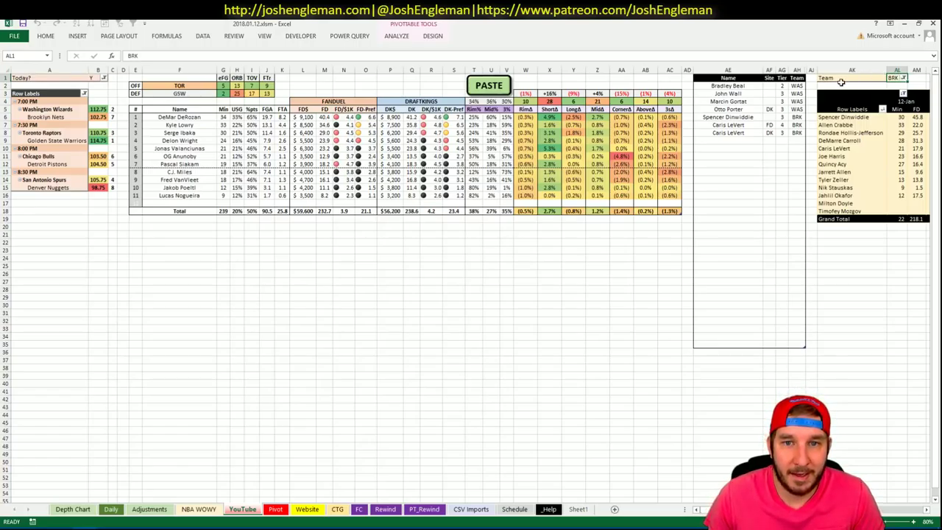
{"action": "left_click", "coordinate": [716, 140]}
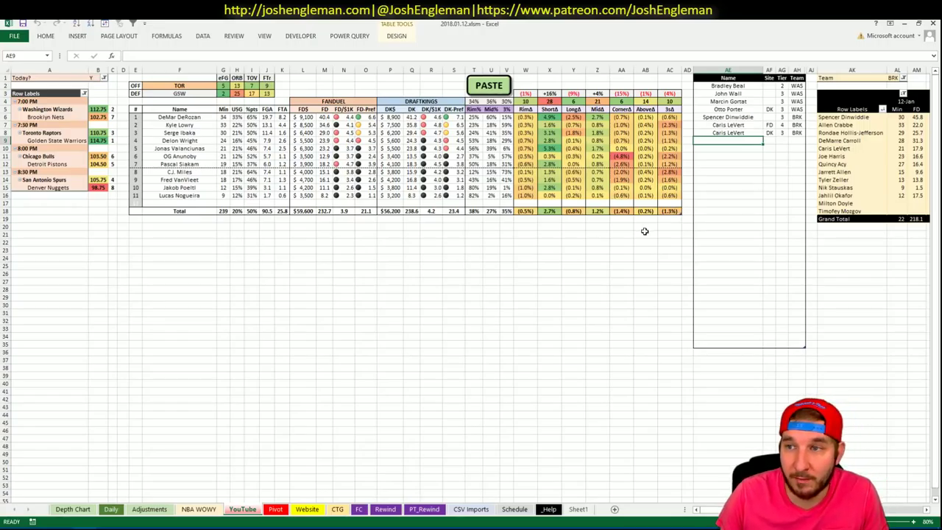
{"action": "left_click", "coordinate": [900, 79]}
{"action": "type", "text": "TOR"}
{"action": "key", "text": "Return"}
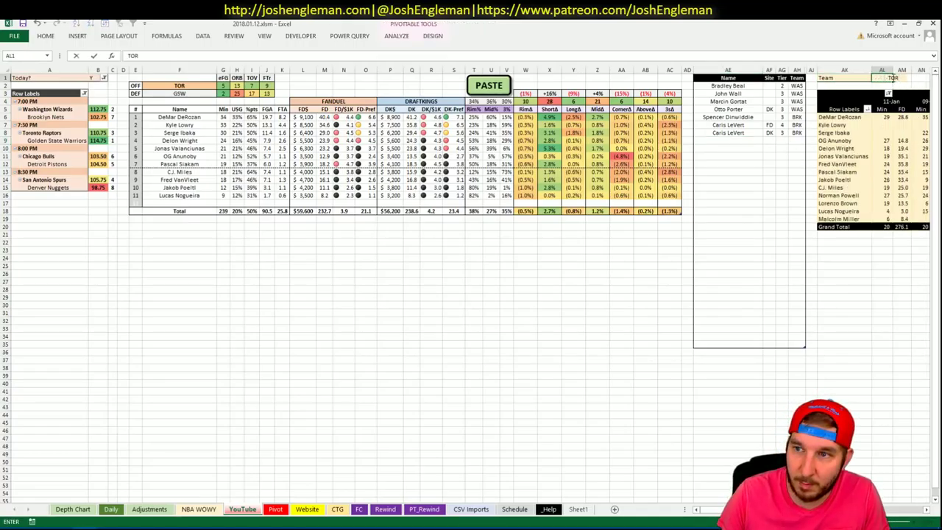
{"action": "left_click", "coordinate": [324, 156]}
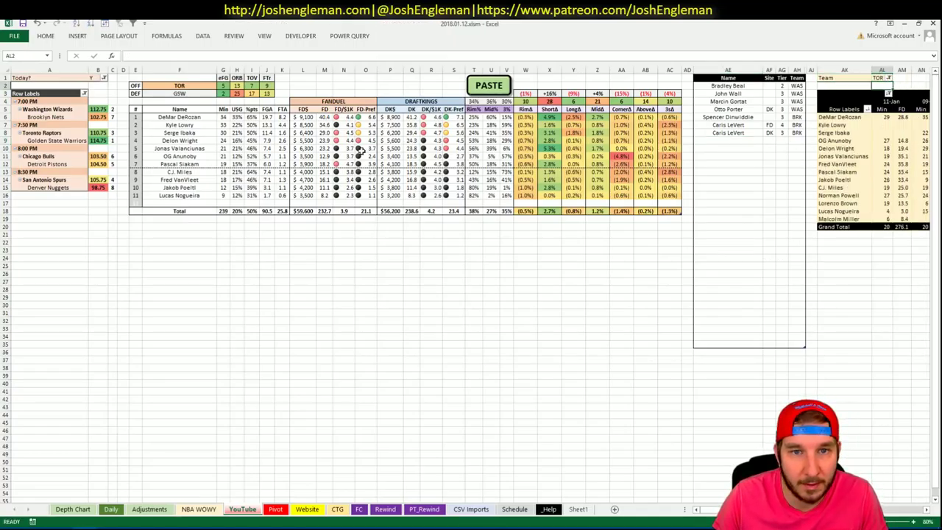
Add DeMar DeRozan to the picks table below the last Caris LeVert row.
{"action": "left_click", "coordinate": [714, 132]}
{"action": "left_click", "coordinate": [719, 139]}
{"action": "type", "text": "DeMar DeMar"}
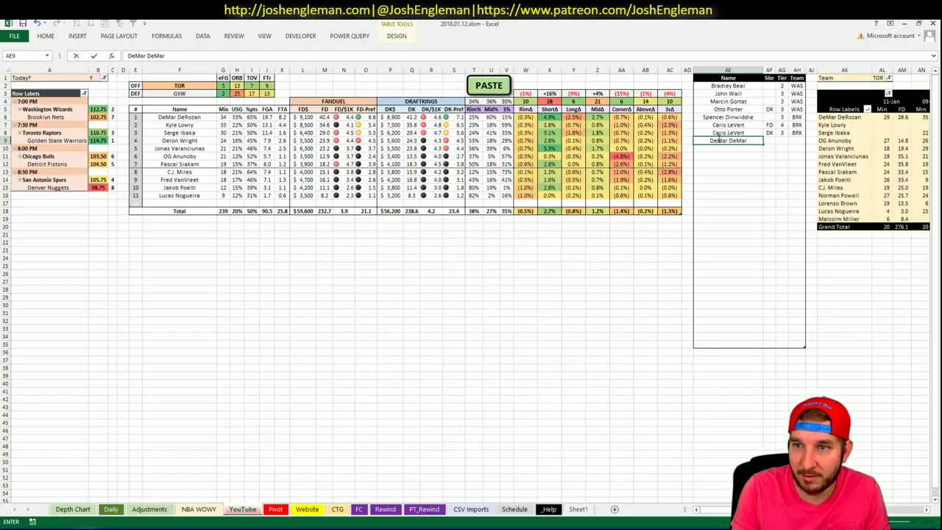
{"action": "key", "text": "BackSpace"}
{"action": "key", "text": "BackSpace"}
{"action": "key", "text": "BackSpace"}
{"action": "type", "text": "Rozan"}
{"action": "key", "text": "Return"}
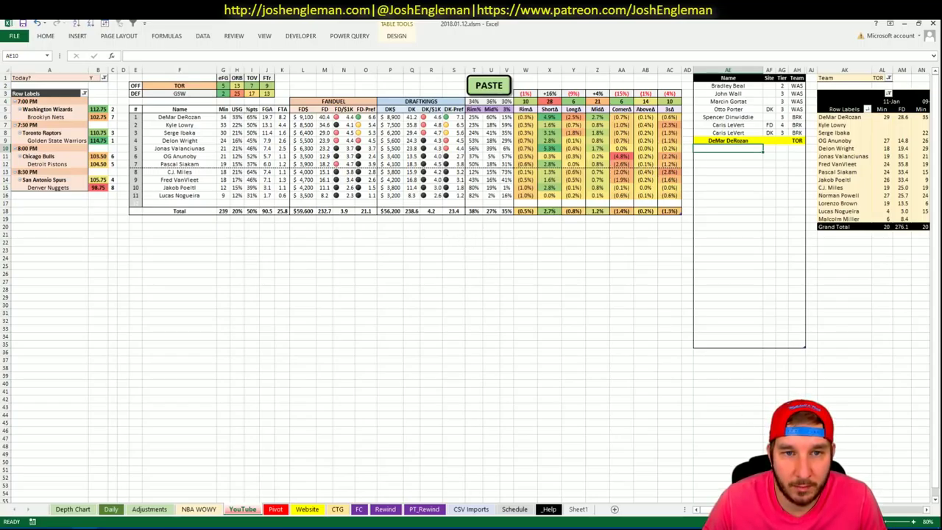
Check DeMar DeRozan's recent games in the pivot table and set his tier to 2.
{"action": "scroll", "coordinate": [471, 284], "scroll_direction": "right", "scroll_amount": 5}
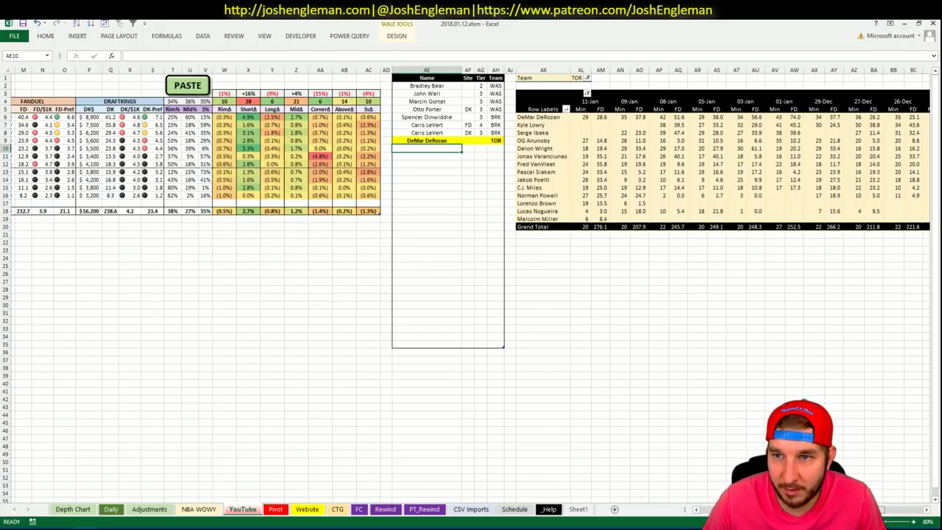
{"action": "scroll", "coordinate": [521, 128], "scroll_direction": "left", "scroll_amount": 6}
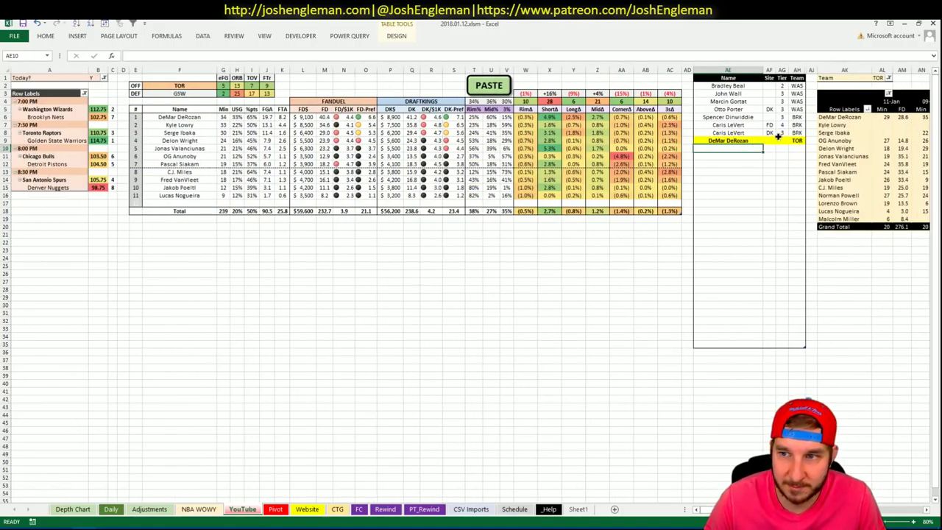
{"action": "left_click", "coordinate": [781, 139]}
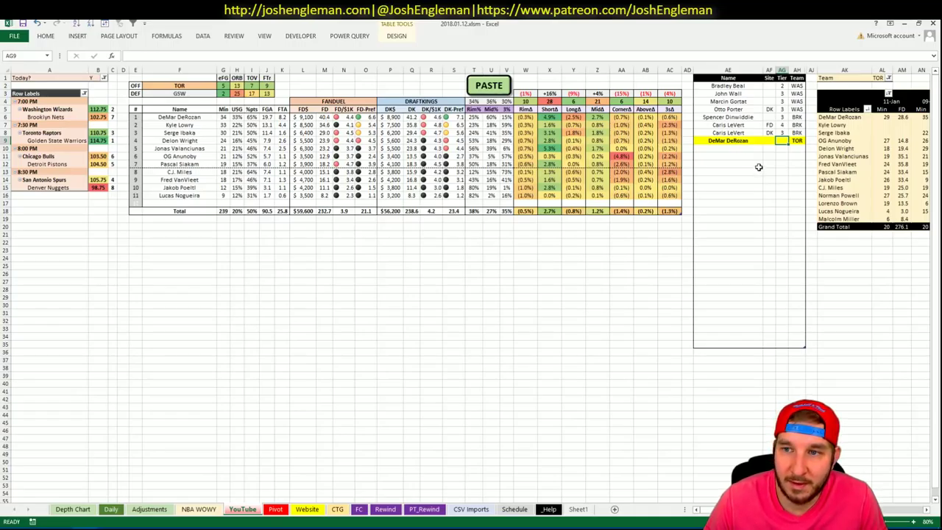
{"action": "left_click", "coordinate": [740, 148]}
Switch to FantasyCruncher in the browser and review DeMar DeRozan's game log filtered to opponent GSW.
{"action": "left_click", "coordinate": [39, 524]}
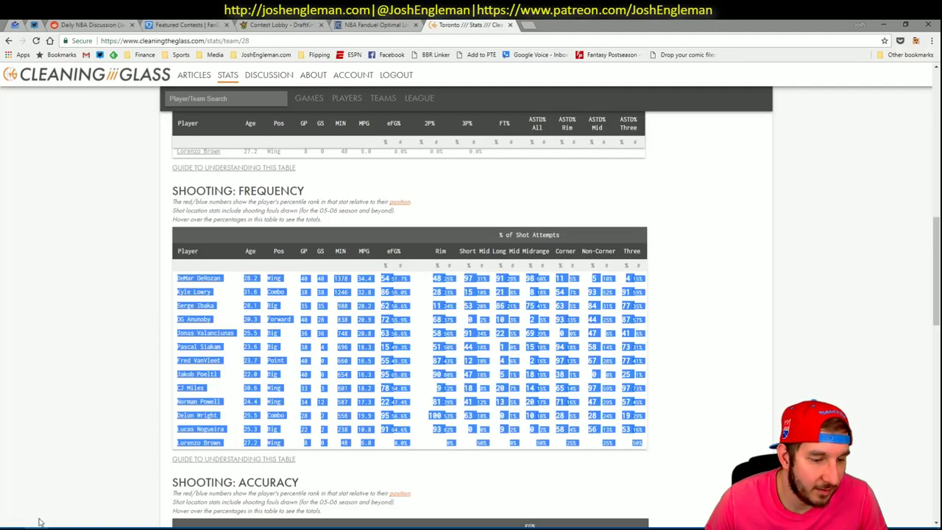
{"action": "left_click", "coordinate": [374, 25]}
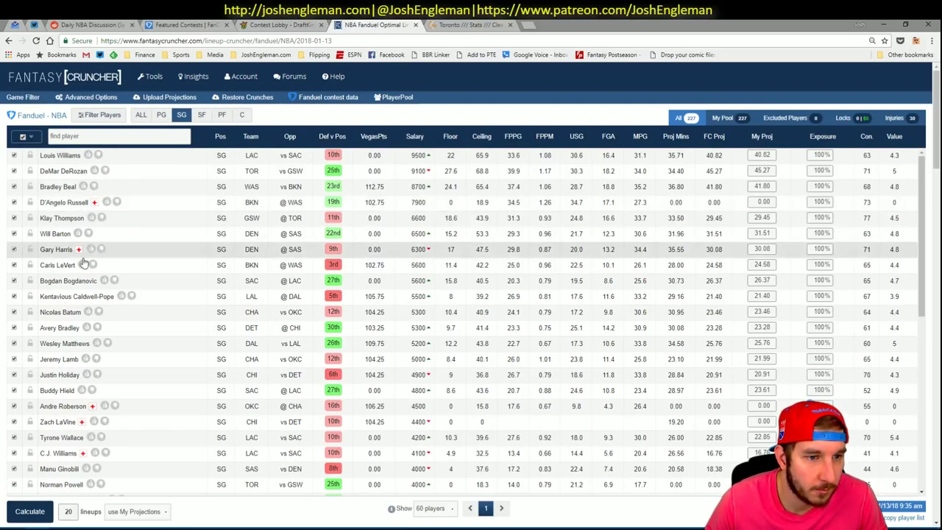
{"action": "left_click", "coordinate": [73, 174]}
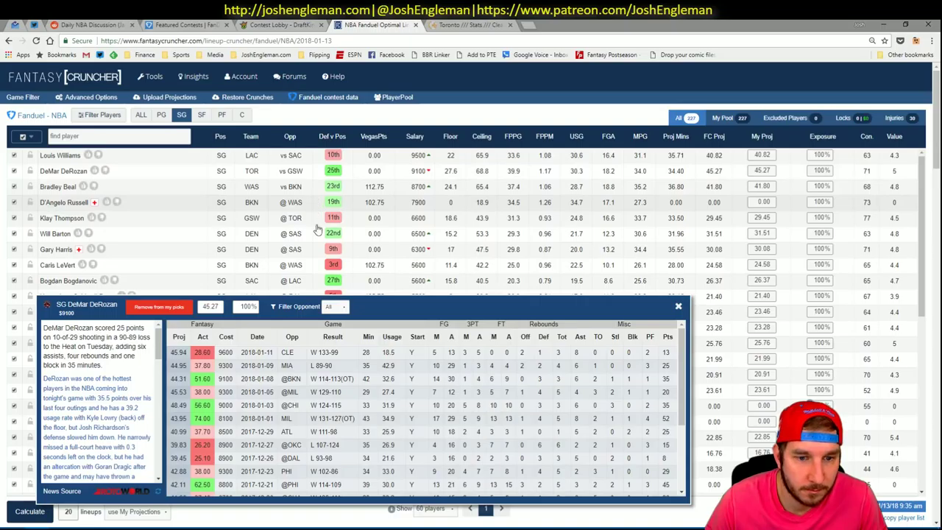
{"action": "left_click", "coordinate": [331, 306]}
{"action": "left_click", "coordinate": [335, 331]}
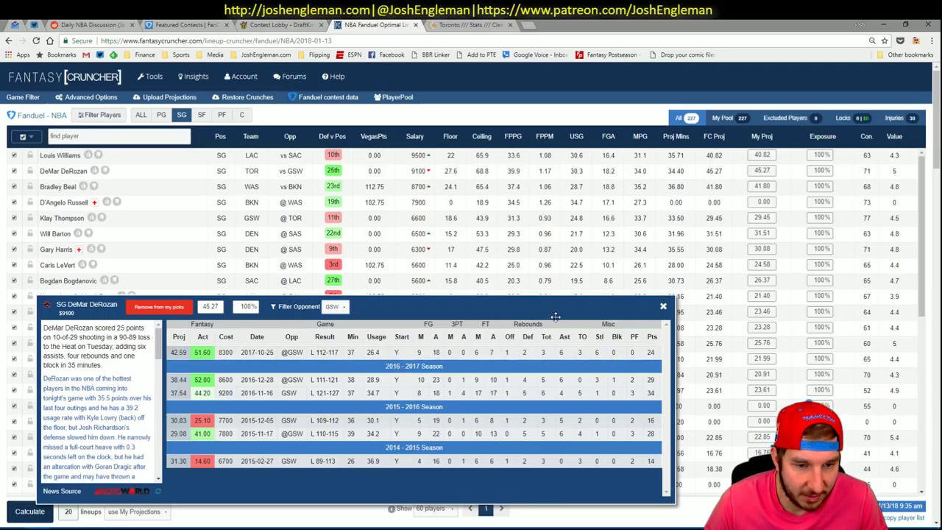
{"action": "left_click", "coordinate": [661, 307]}
Back in the workbook, add Kyle Lowry to the picks table below DeMar DeRozan with site DK.
{"action": "key", "text": "alt+Tab"}
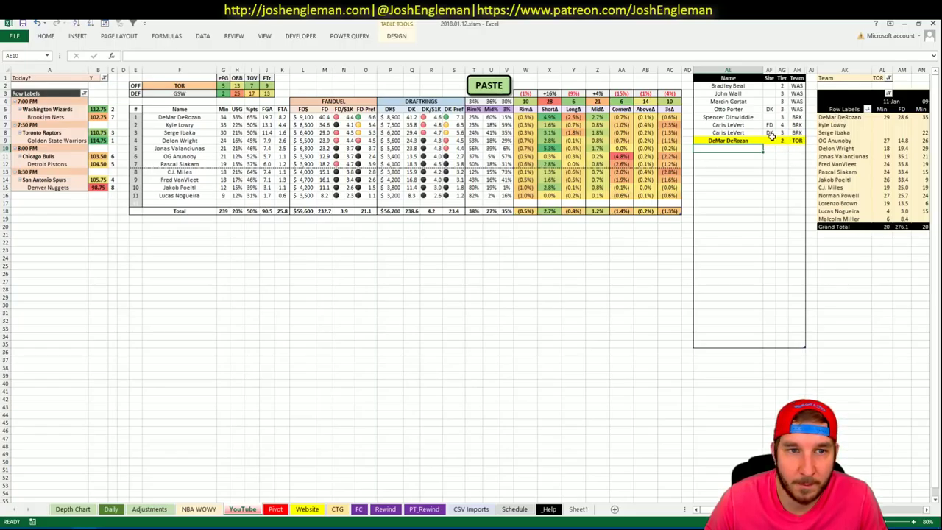
{"action": "type", "text": "Kyle Lowry"}
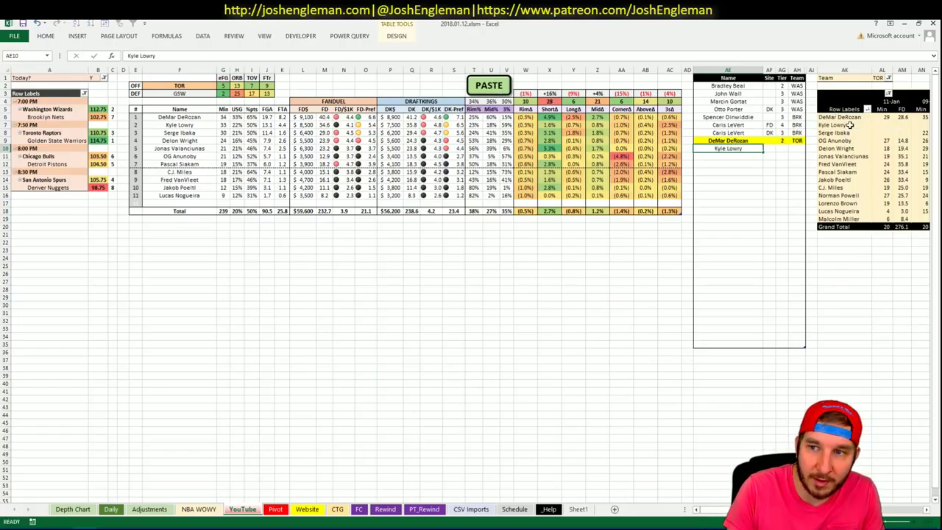
{"action": "key", "text": "Tab"}
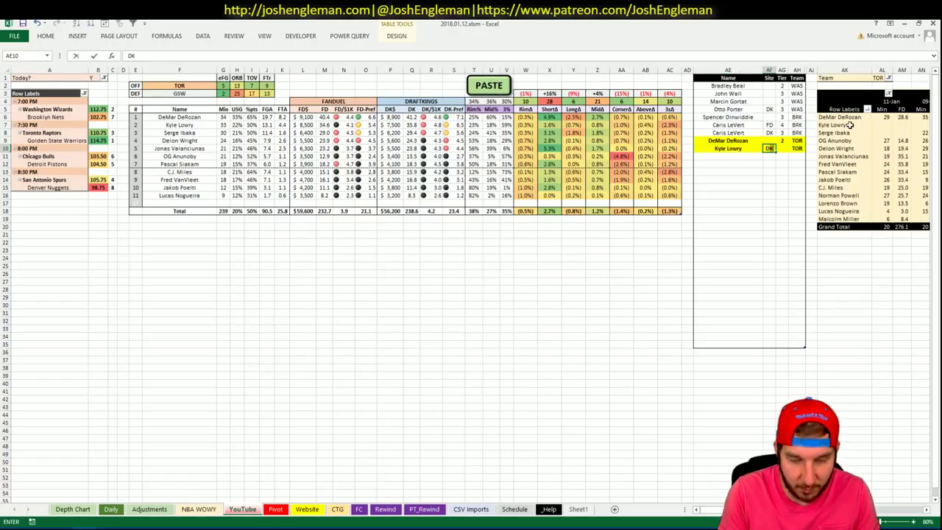
{"action": "type", "text": "DK"}
{"action": "key", "text": "Tab"}
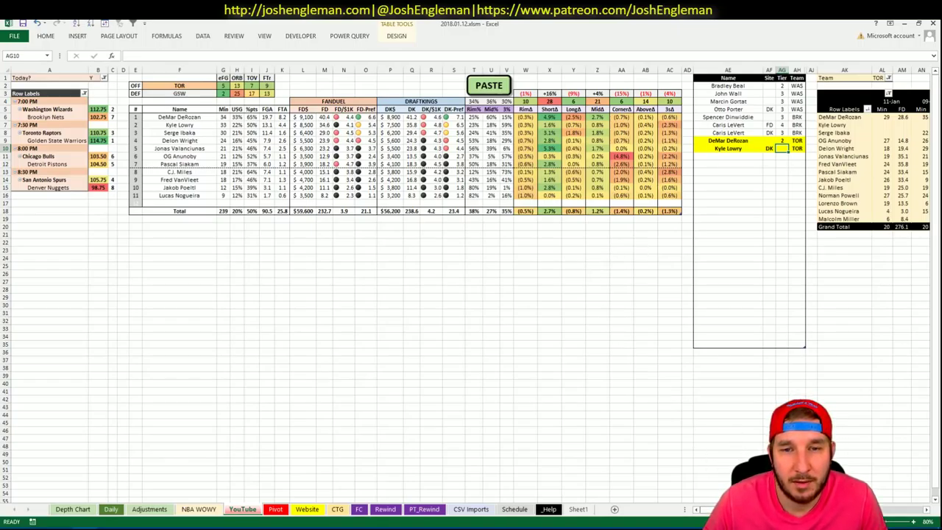
Check the Raptors' recent games in the pivot table and set Kyle Lowry's tier to 3.
{"action": "scroll", "coordinate": [472, 284], "scroll_direction": "right", "scroll_amount": 8}
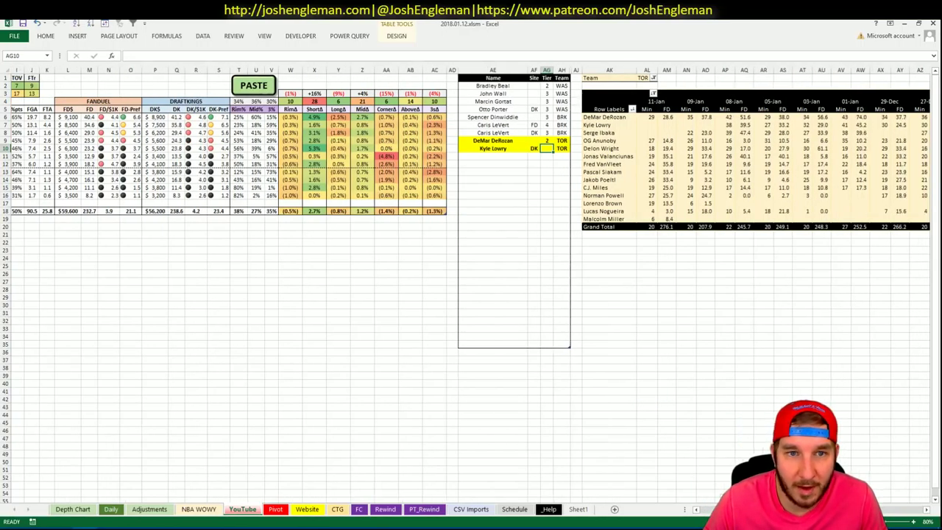
{"action": "scroll", "coordinate": [471, 284], "scroll_direction": "left", "scroll_amount": 3}
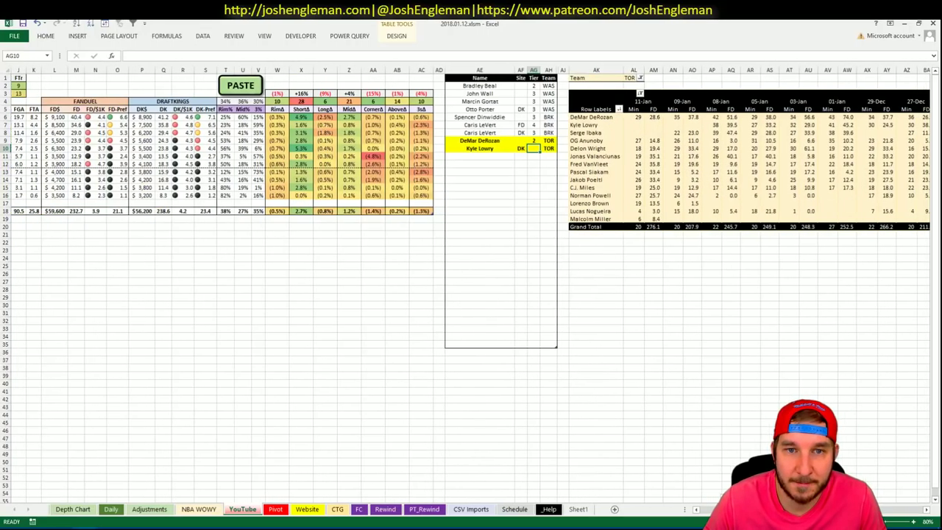
{"action": "scroll", "coordinate": [472, 284], "scroll_direction": "right", "scroll_amount": 3}
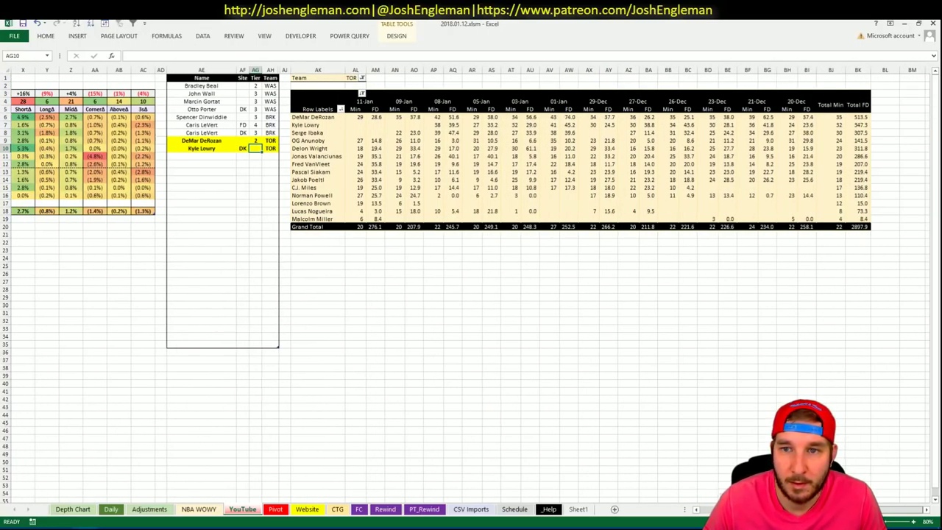
{"action": "scroll", "coordinate": [503, 165], "scroll_direction": "left", "scroll_amount": 8}
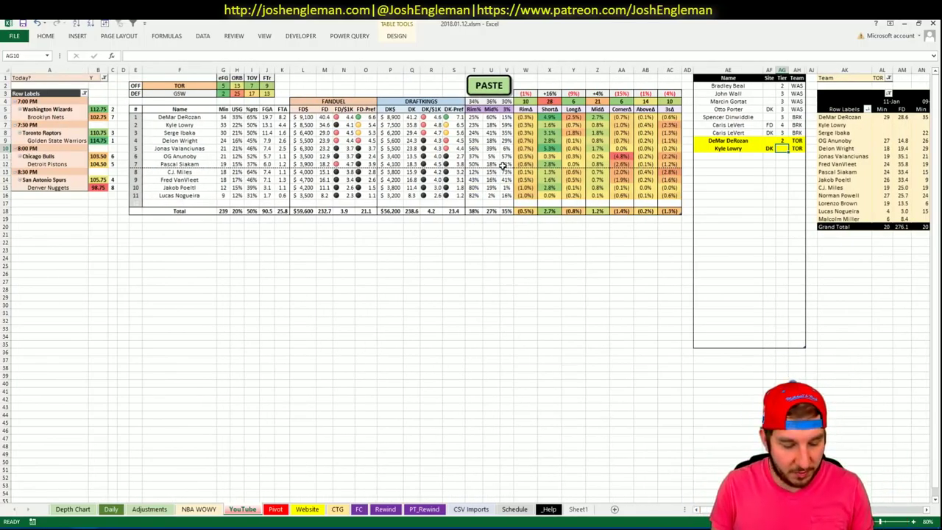
{"action": "type", "text": "3"}
{"action": "key", "text": "Return"}
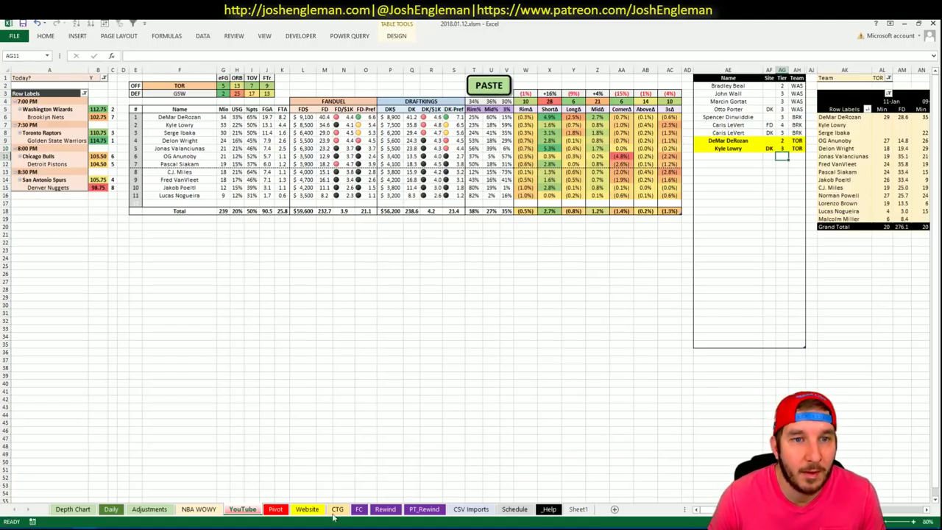
In FantasyCruncher, show the PF players and review Serge Ibaka's game log filtered to opponent GSW.
{"action": "key", "text": "alt+Tab"}
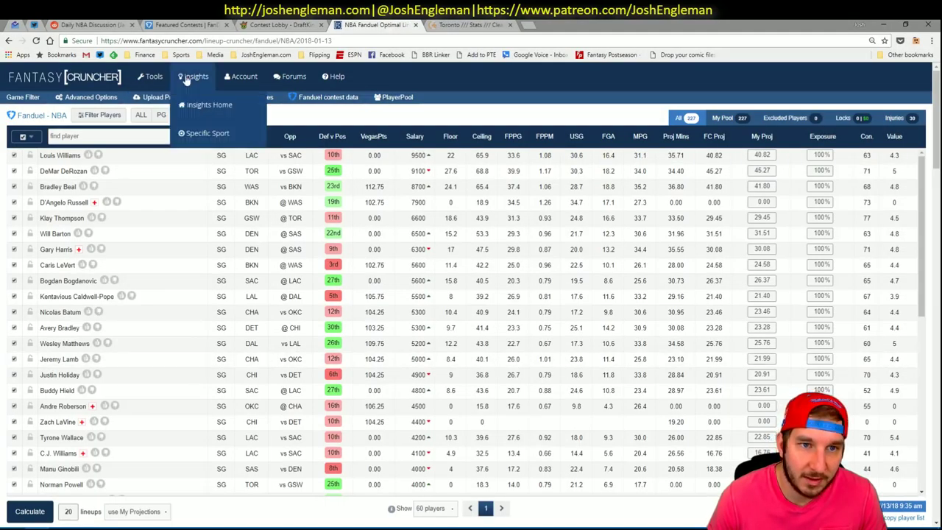
{"action": "left_click", "coordinate": [221, 115]}
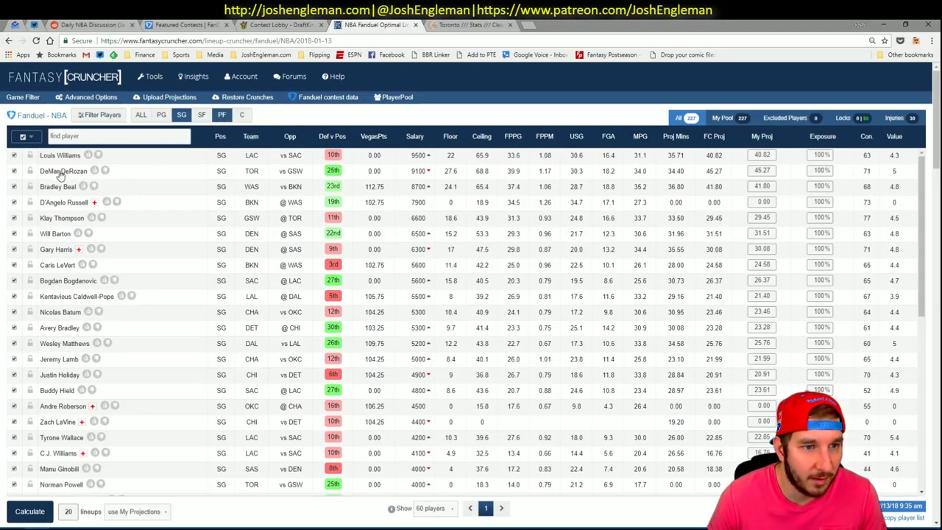
{"action": "left_click", "coordinate": [69, 265]}
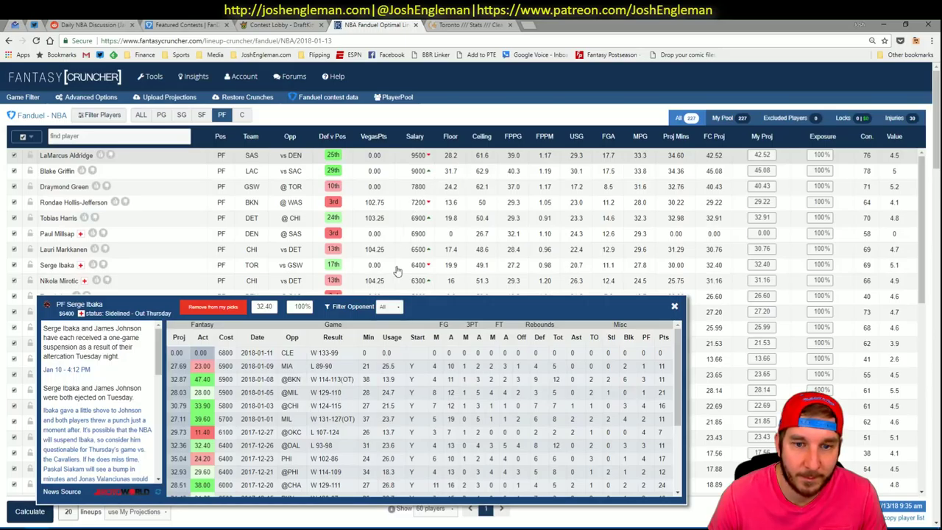
{"action": "left_click", "coordinate": [393, 310]}
{"action": "left_click", "coordinate": [394, 325]}
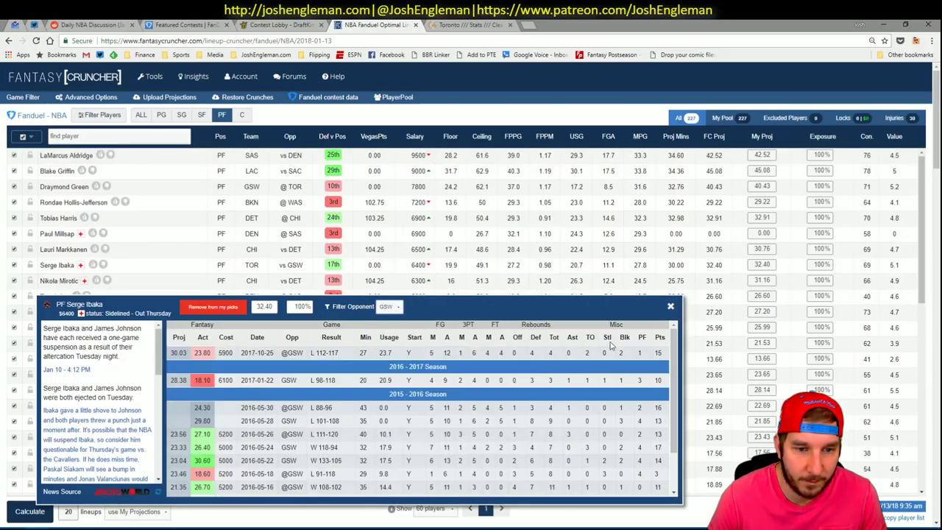
{"action": "left_click", "coordinate": [671, 306]}
Return to the workbook and add Serge Ibaka to the picks table below Kyle Lowry with tier 3.
{"action": "key", "text": "alt+Tab"}
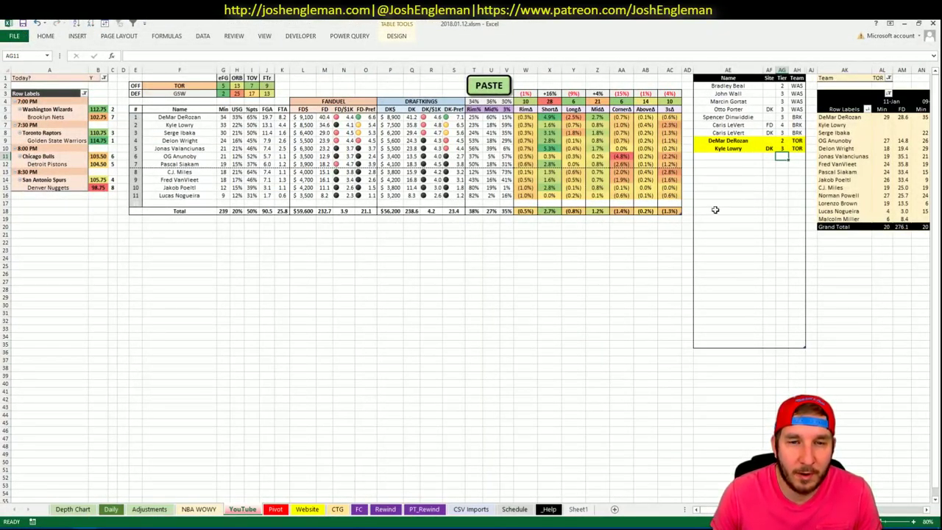
{"action": "left_click", "coordinate": [731, 155]}
{"action": "type", "text": "Serge Ibaka"}
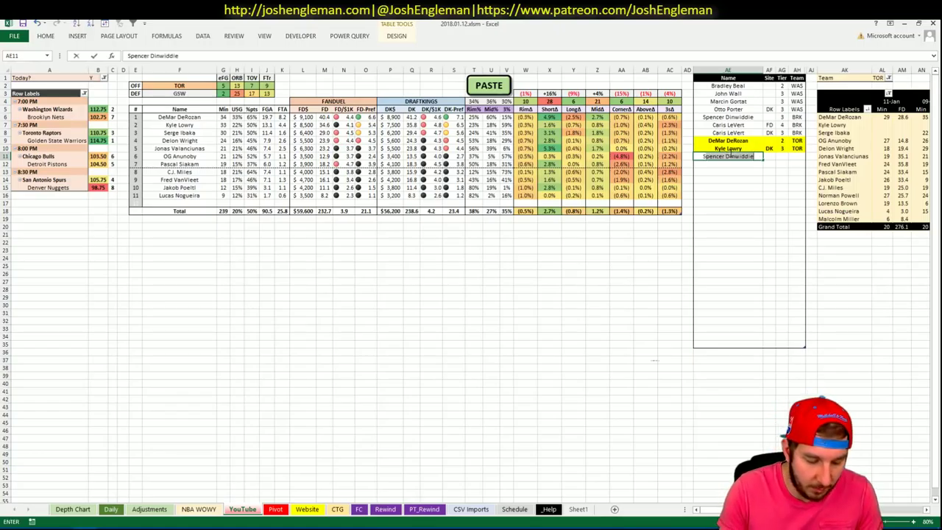
{"action": "key", "text": "Tab"}
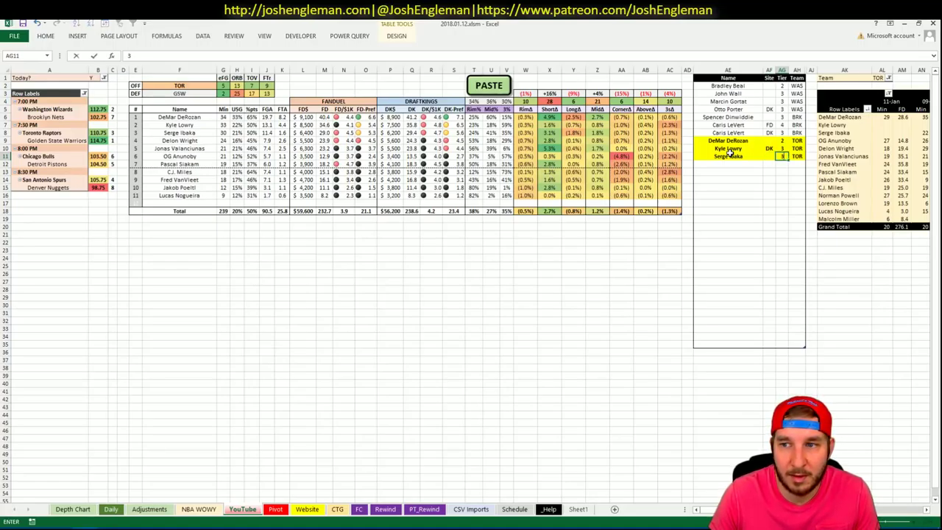
{"action": "key", "text": "Return"}
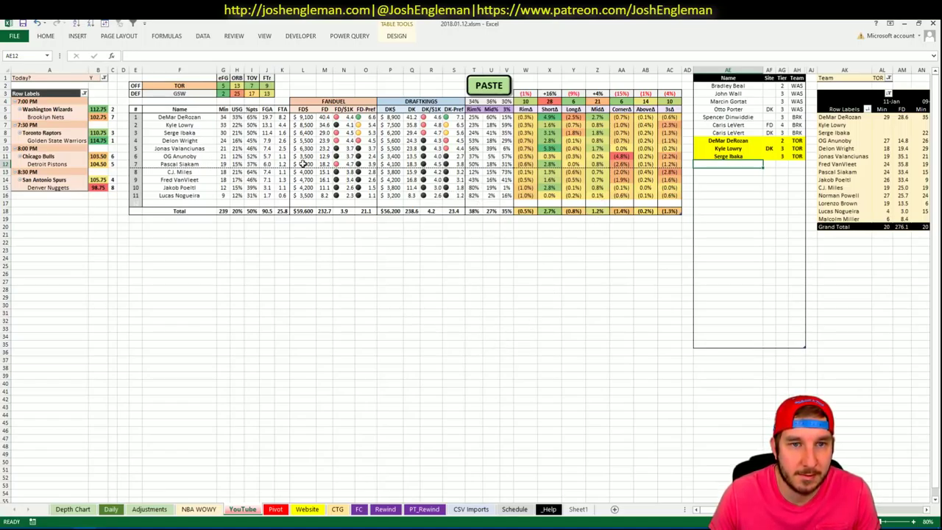
Set the offense team of the matchup table to GSW.
{"action": "left_click", "coordinate": [177, 85]}
{"action": "type", "text": "GSW"}
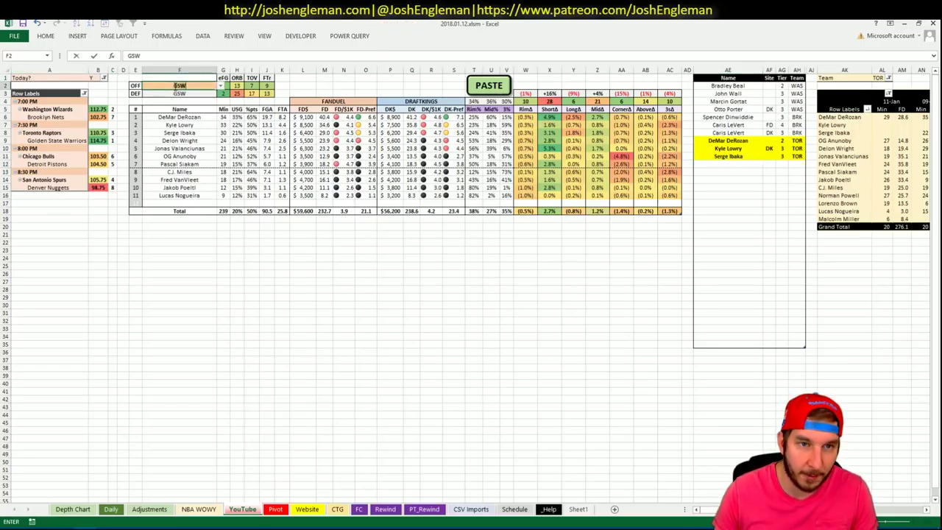
{"action": "key", "text": "Return"}
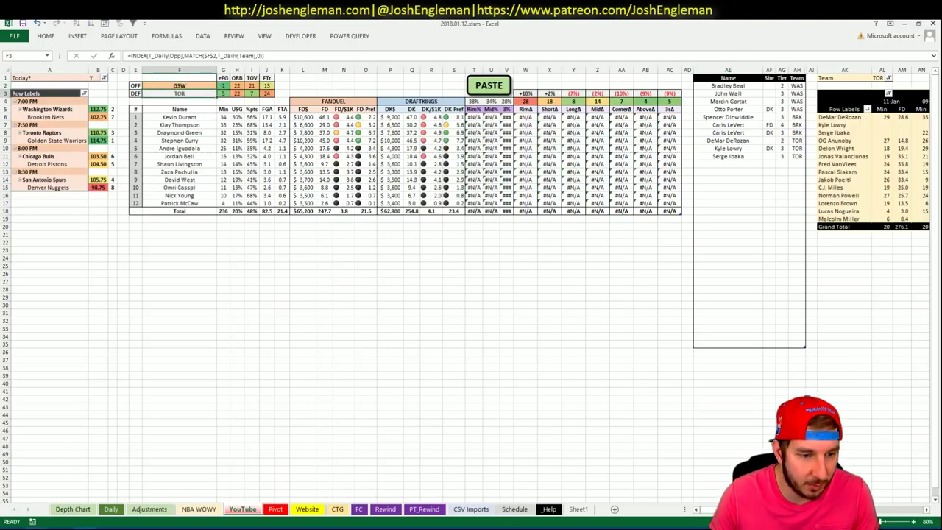
Switch to Cleaning the Glass in the browser and open the Golden State Warriors' stats page by searching for the team.
{"action": "key", "text": "alt+Tab"}
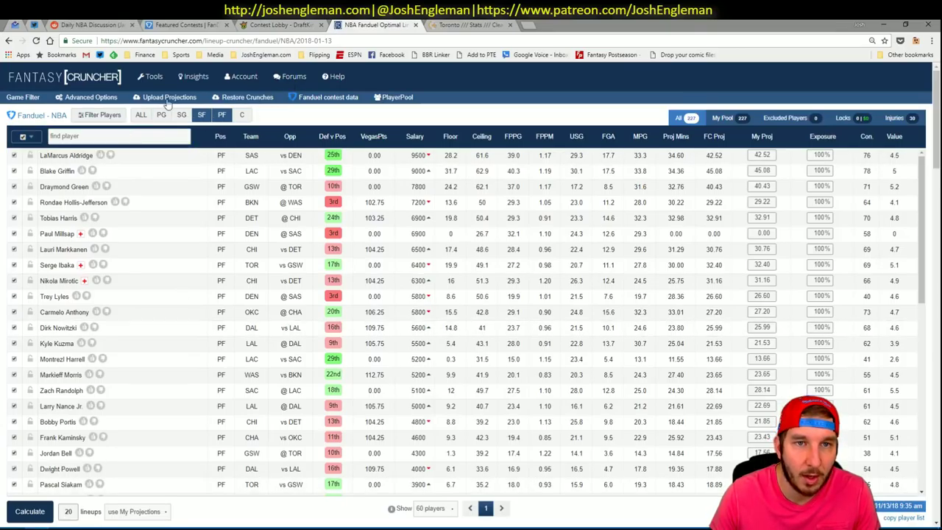
{"action": "left_click", "coordinate": [492, 22]}
{"action": "left_click", "coordinate": [214, 98]}
{"action": "type", "text": "warr"}
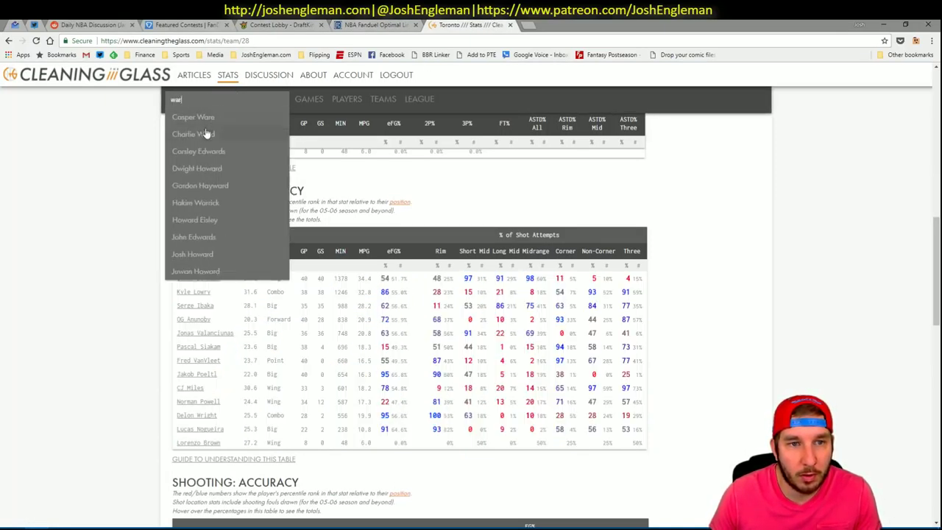
{"action": "left_click", "coordinate": [214, 168]}
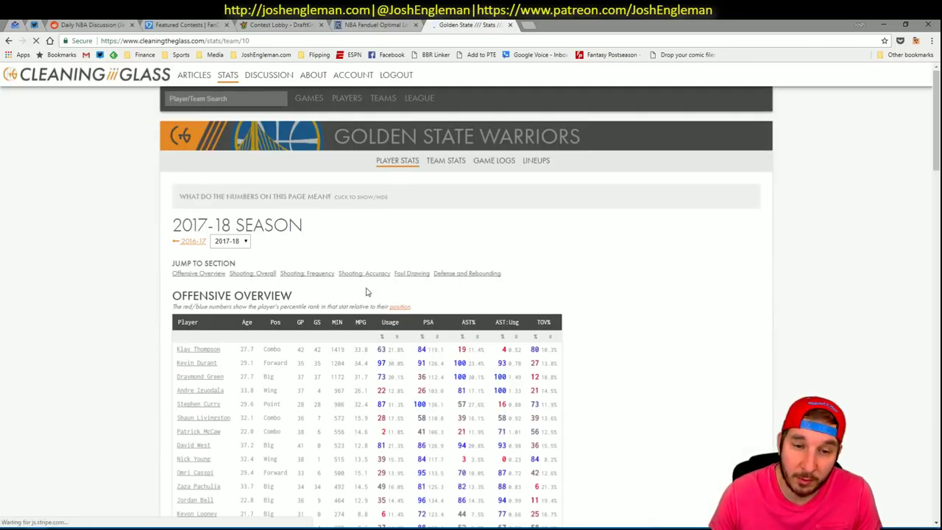
Copy all player rows of the Warriors' Shooting: Frequency table and paste them into the workbook with its paste macro.
{"action": "scroll", "coordinate": [321, 275], "scroll_direction": "down", "scroll_amount": 2}
{"action": "scroll", "coordinate": [322, 275], "scroll_direction": "down", "scroll_amount": 5}
{"action": "left_click_drag", "start_coordinate": [651, 426], "coordinate": [179, 229]}
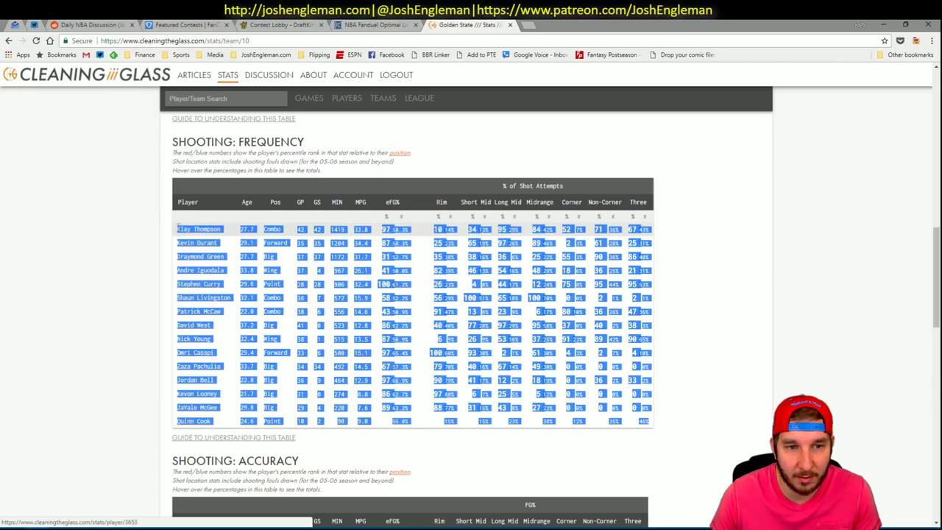
{"action": "key", "text": "alt+Tab"}
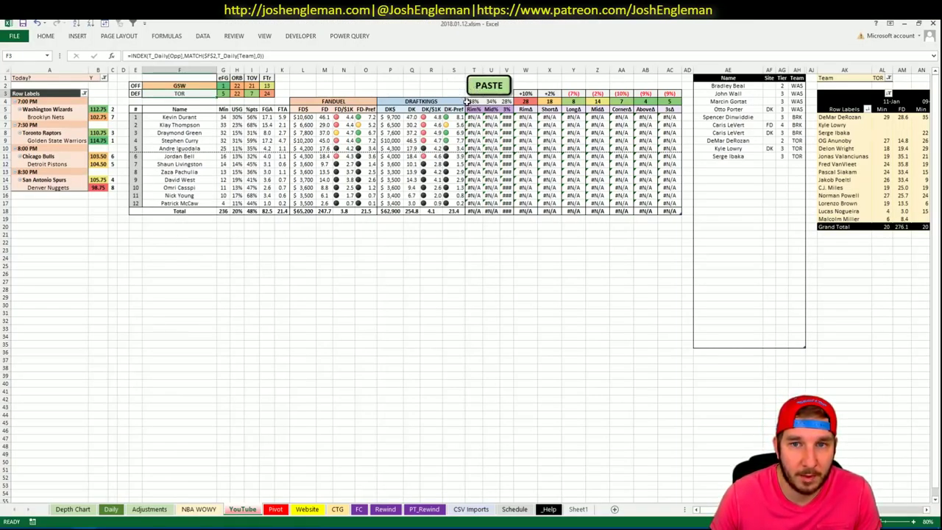
{"action": "left_click", "coordinate": [489, 85]}
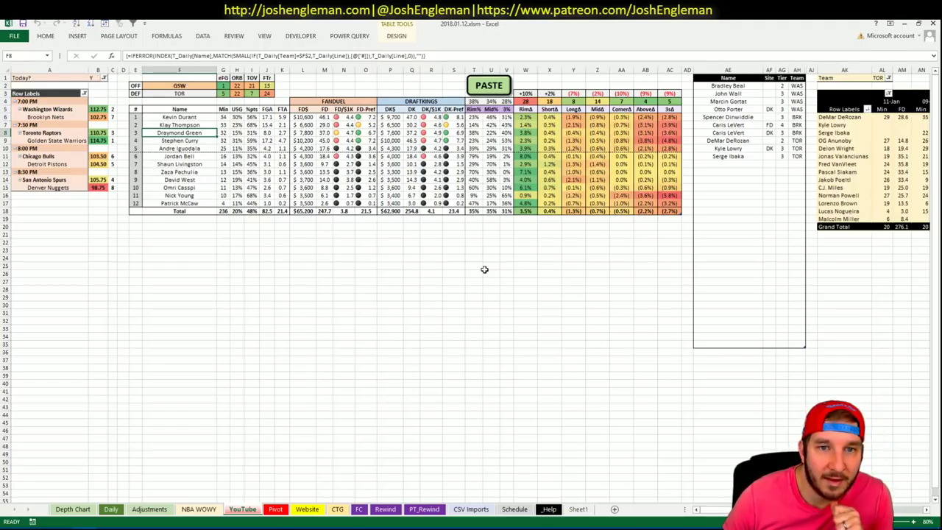
Add Kevin Durant to the picks table below Serge Ibaka with site DK and tier 2.
{"action": "left_click", "coordinate": [743, 162]}
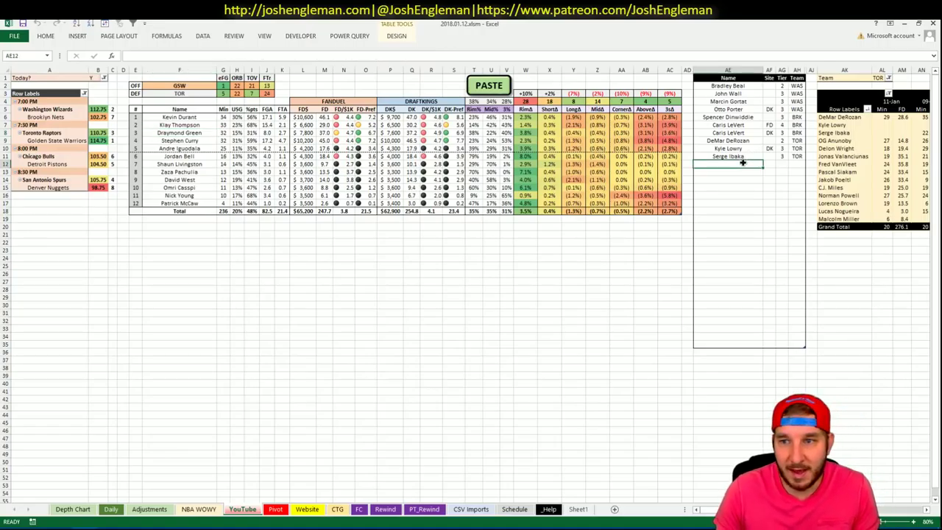
{"action": "type", "text": "Kevin Durant"}
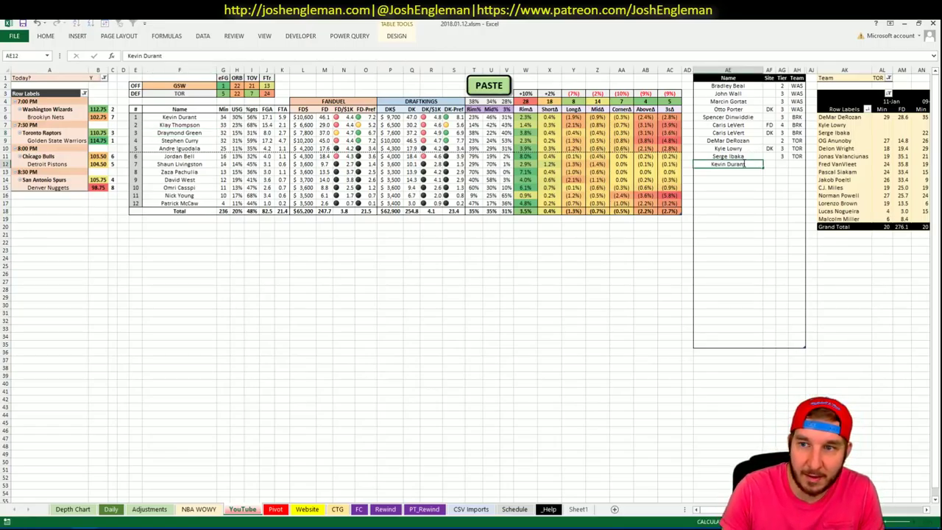
{"action": "key", "text": "Tab"}
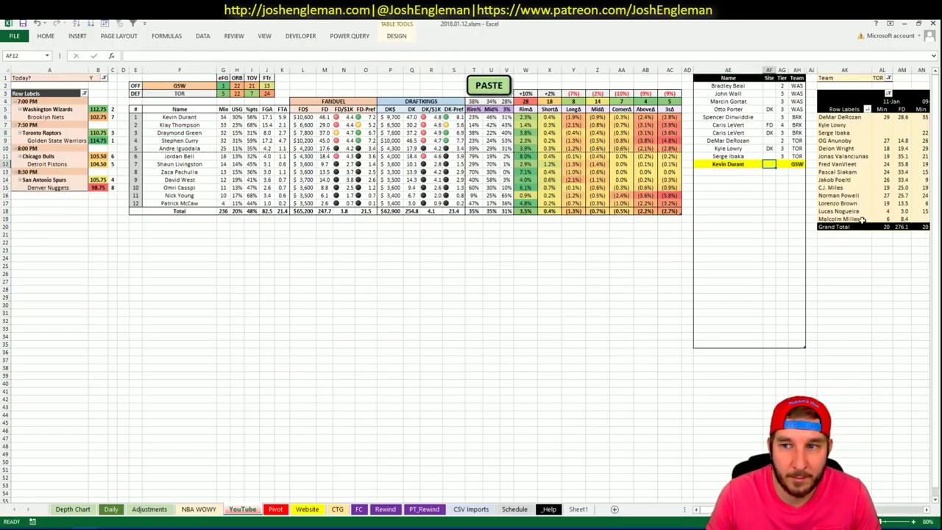
{"action": "key", "text": "Tab"}
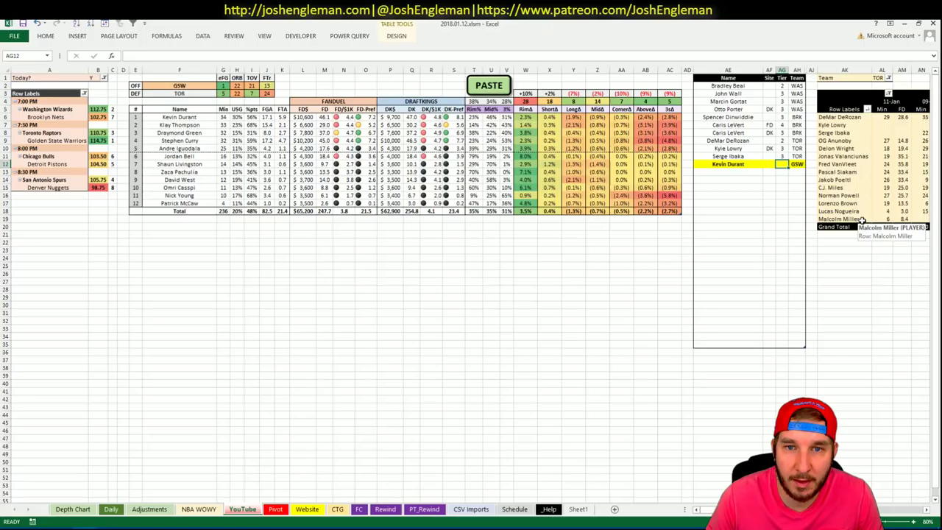
{"action": "type", "text": "2"}
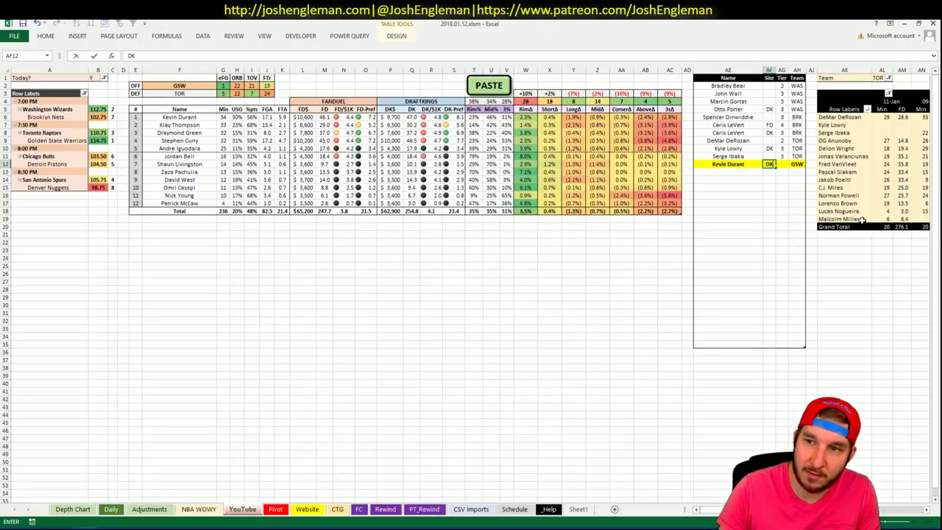
{"action": "key", "text": "Return"}
{"action": "key", "text": "Return"}
{"action": "key", "text": "Left"}
{"action": "key", "text": "Left"}
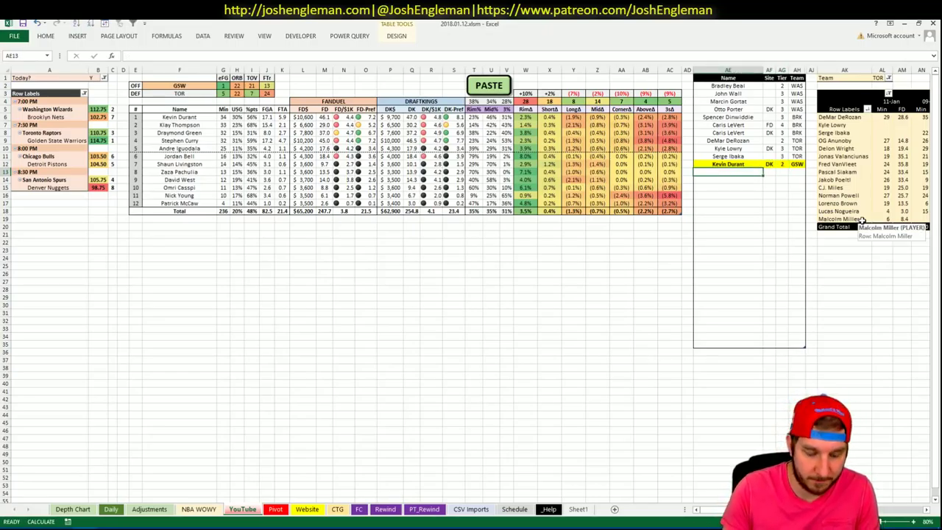
Add a second Kevin Durant row to the picks table with site FD and tier 3.
{"action": "type", "text": "Kevin Durant"}
{"action": "key", "text": "Tab"}
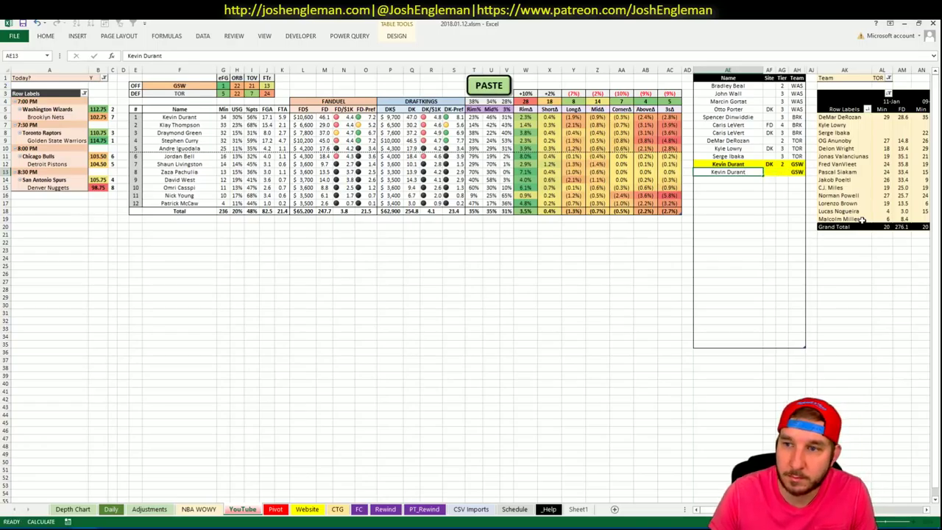
{"action": "type", "text": "FD"}
{"action": "key", "text": "Escape"}
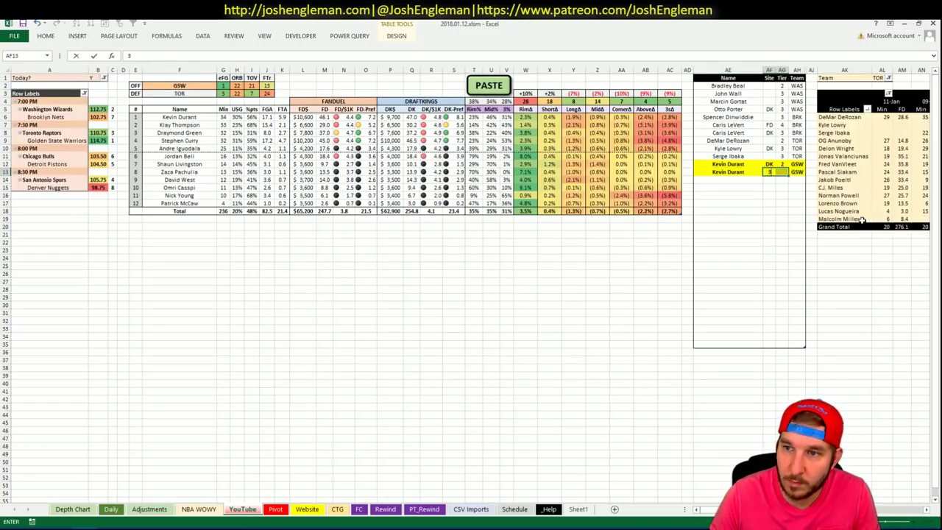
{"action": "type", "text": "3"}
{"action": "key", "text": "Return"}
{"action": "key", "text": "Up"}
{"action": "key", "text": "ctrl+z"}
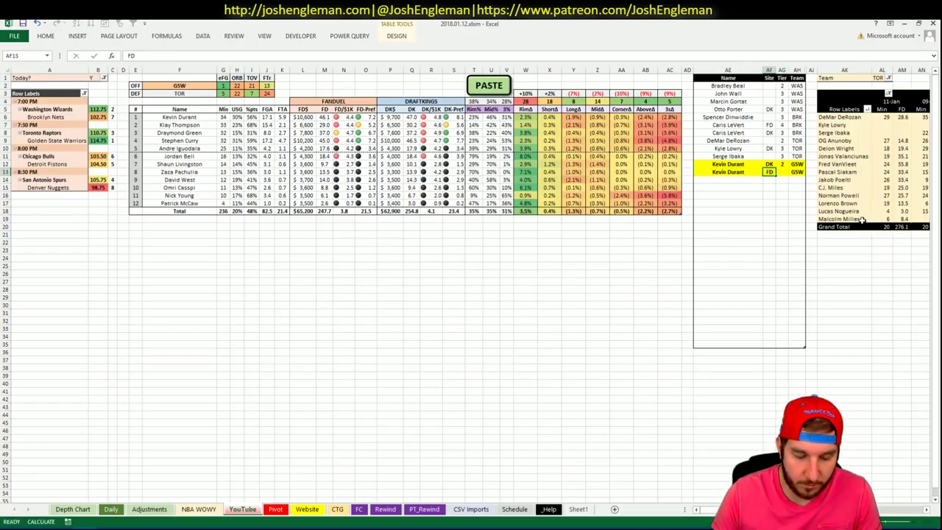
{"action": "key", "text": "Tab"}
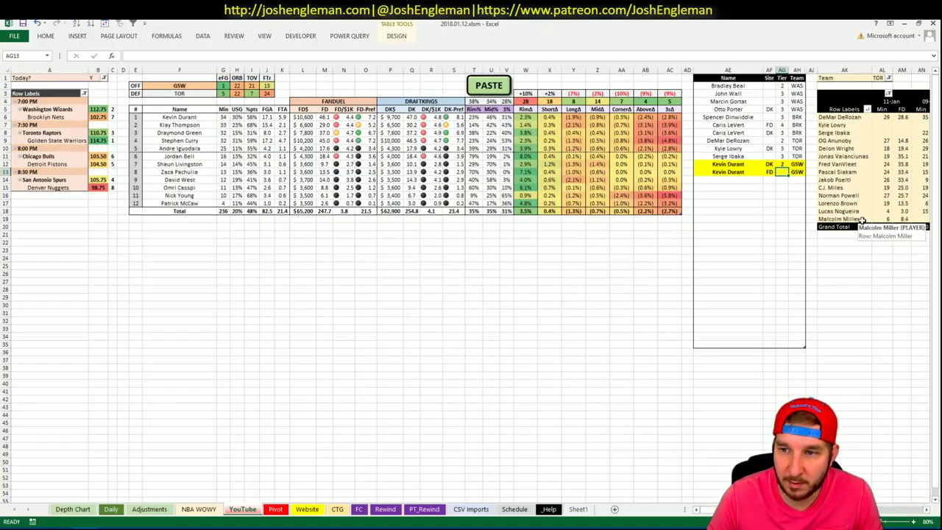
{"action": "type", "text": "3"}
{"action": "key", "text": "Return"}
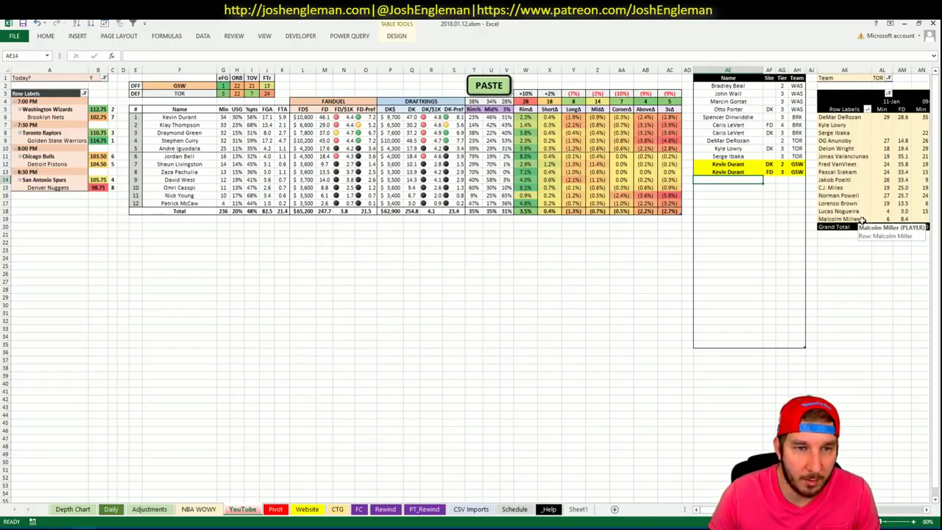
Add Draymond Green to the picks table below Kevin Durant and filter the recent-games pivot table to team GSW.
{"action": "type", "text": "Draymond Green"}
{"action": "key", "text": "Tab"}
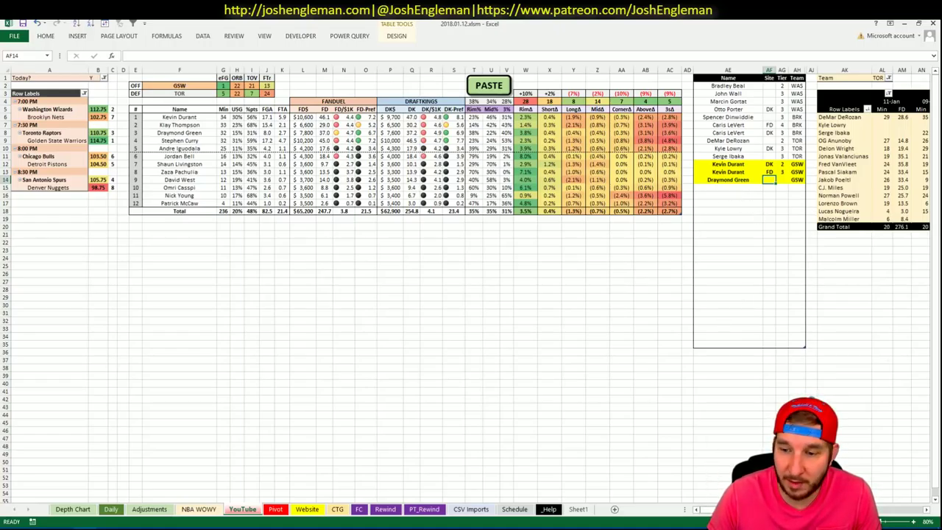
{"action": "scroll", "coordinate": [472, 284], "scroll_direction": "right", "scroll_amount": 4}
{"action": "left_click", "coordinate": [600, 78]}
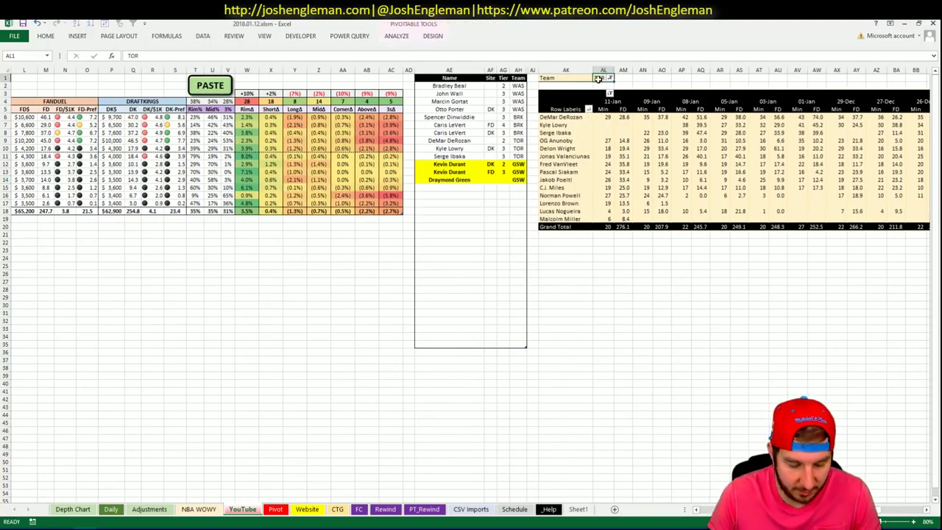
{"action": "type", "text": "GSW"}
{"action": "key", "text": "Tab"}
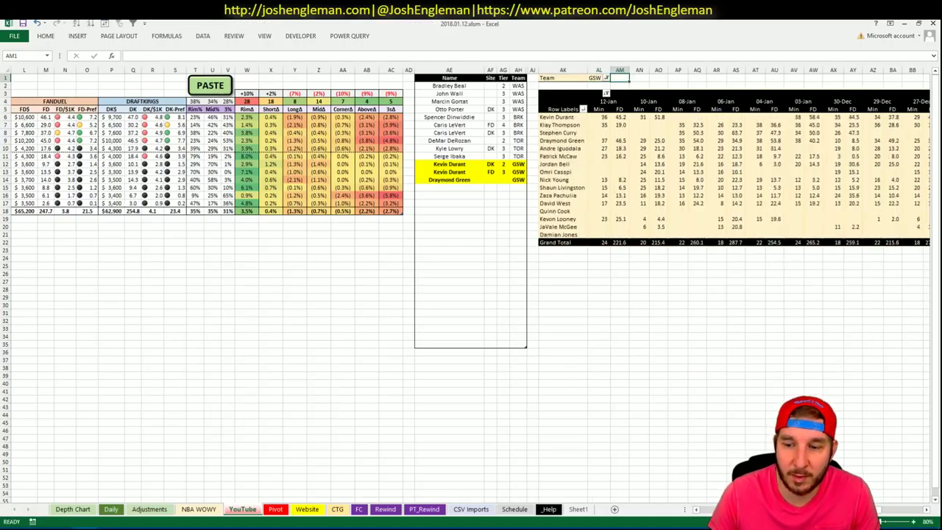
Check the Warriors' recent games in the pivot table and set Draymond Green's tier to 2.
{"action": "scroll", "coordinate": [471, 284], "scroll_direction": "left", "scroll_amount": 4}
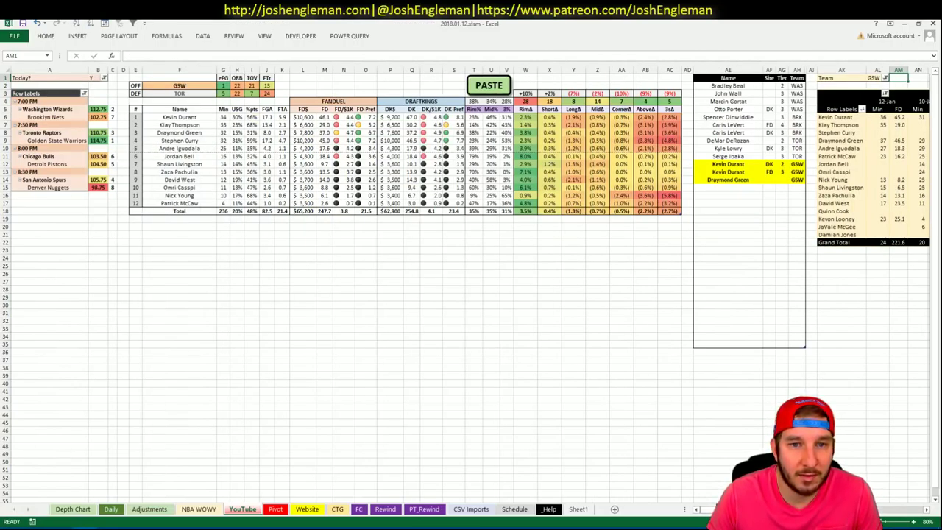
{"action": "scroll", "coordinate": [471, 284], "scroll_direction": "right", "scroll_amount": 6}
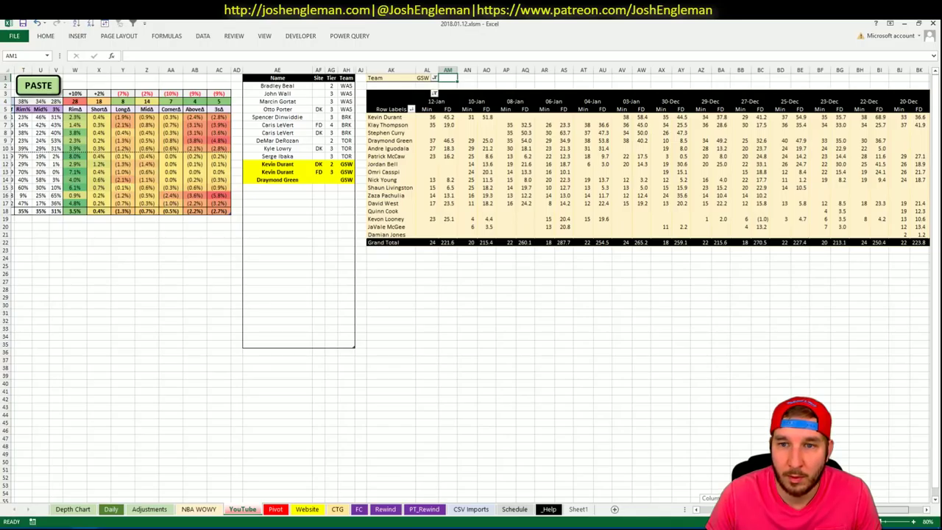
{"action": "scroll", "coordinate": [249, 403], "scroll_direction": "left", "scroll_amount": 6}
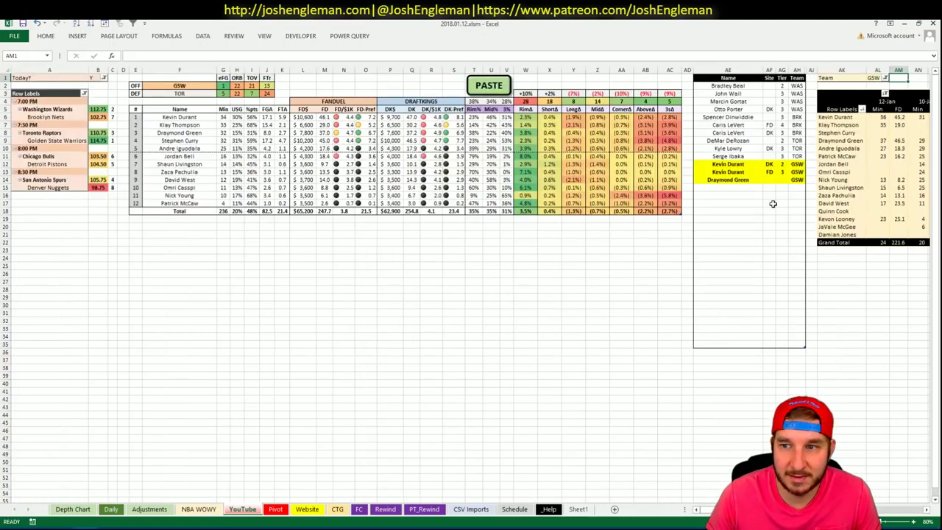
{"action": "left_click", "coordinate": [780, 180]}
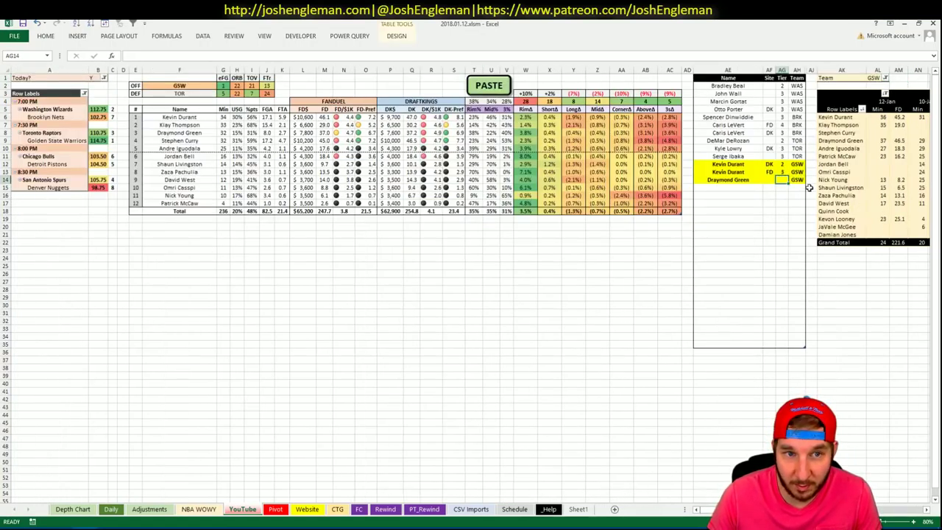
{"action": "mouse_move", "coordinate": [893, 148]}
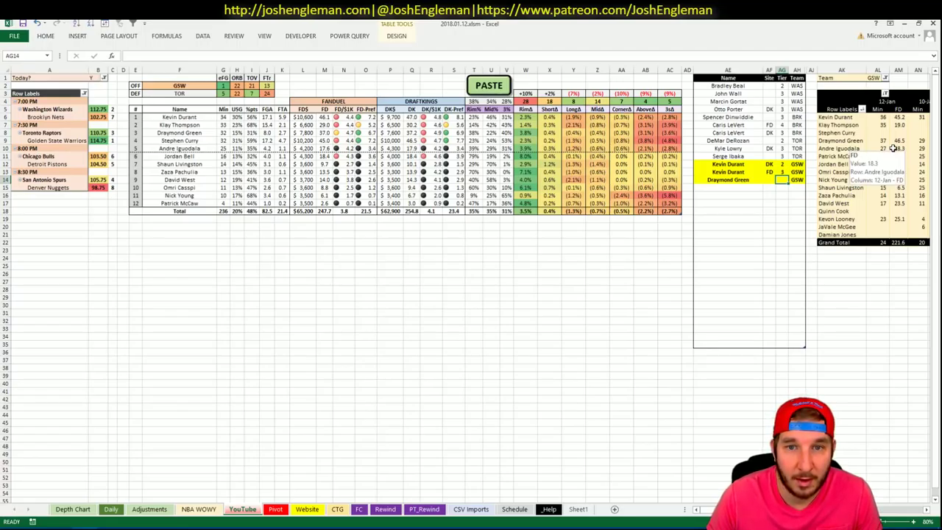
{"action": "type", "text": "2"}
{"action": "key", "text": "Return"}
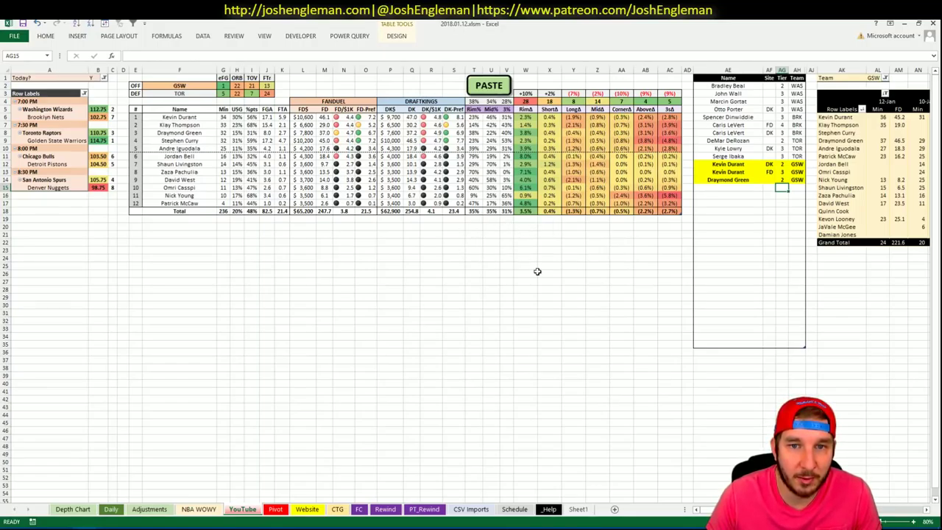
In FantasyCruncher, show the PG players and review Stephen Curry's game log filtered to opponent TOR.
{"action": "key", "text": "alt+Tab"}
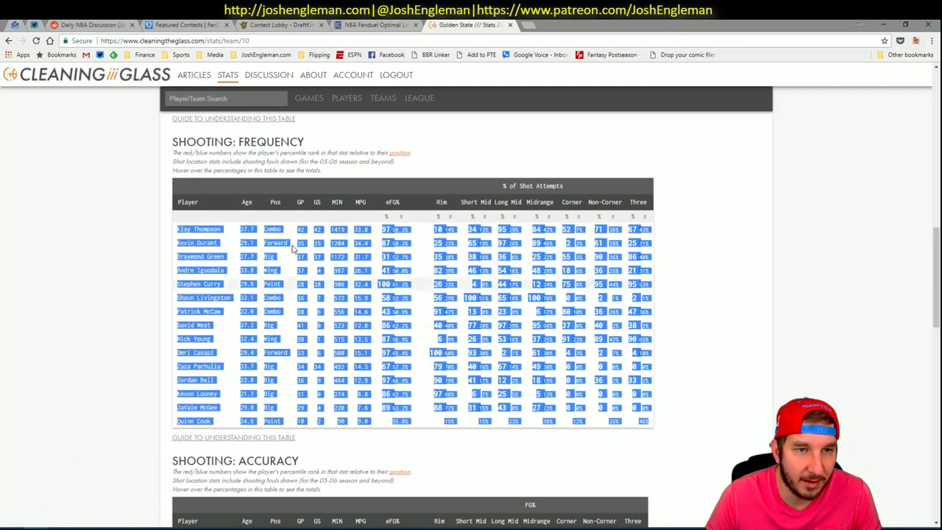
{"action": "left_click", "coordinate": [353, 24]}
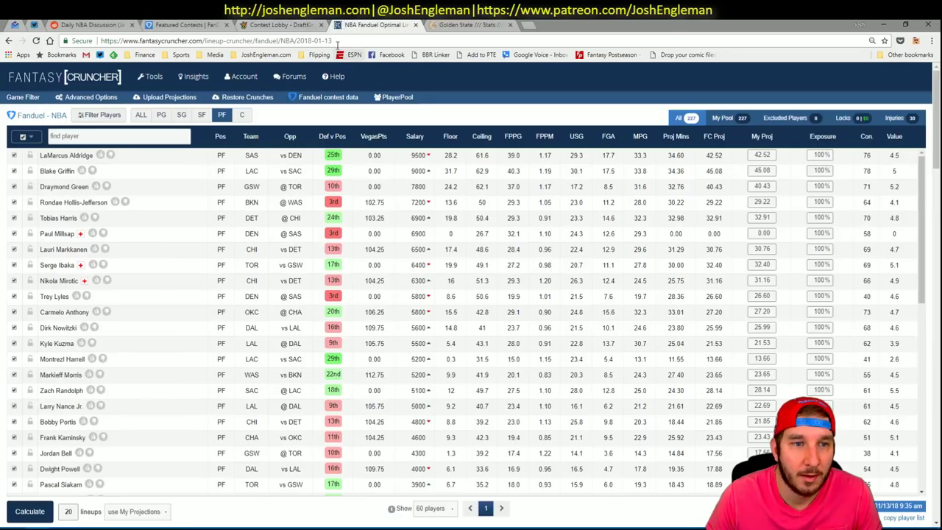
{"action": "left_click", "coordinate": [161, 115]}
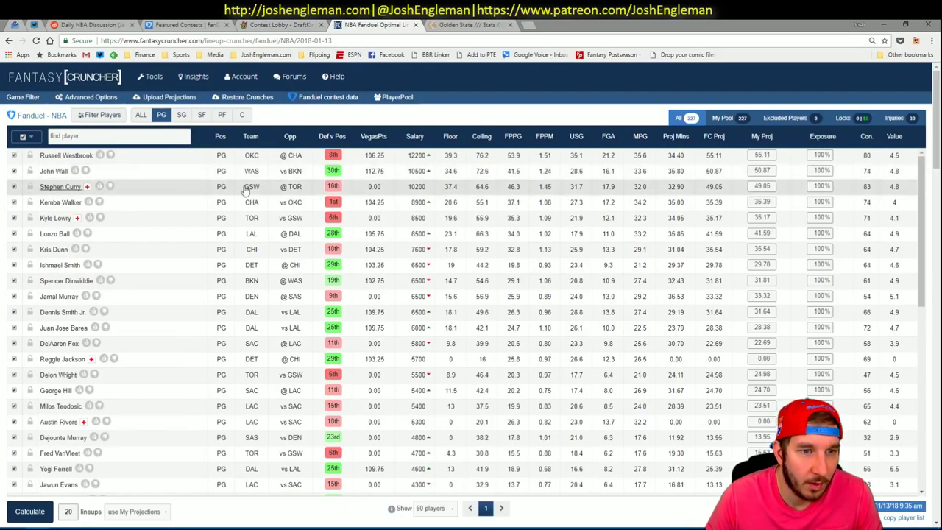
{"action": "left_click", "coordinate": [247, 190]}
{"action": "left_click", "coordinate": [382, 308]}
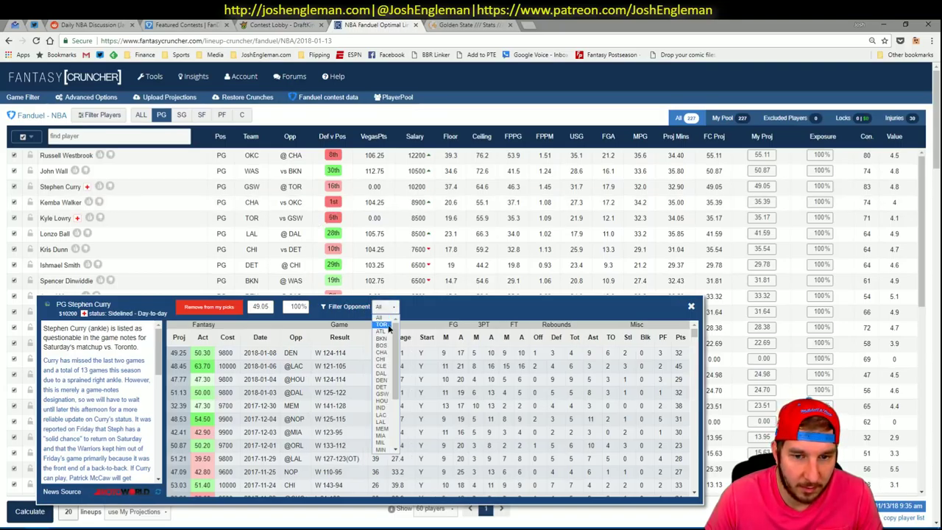
{"action": "left_click", "coordinate": [381, 325]}
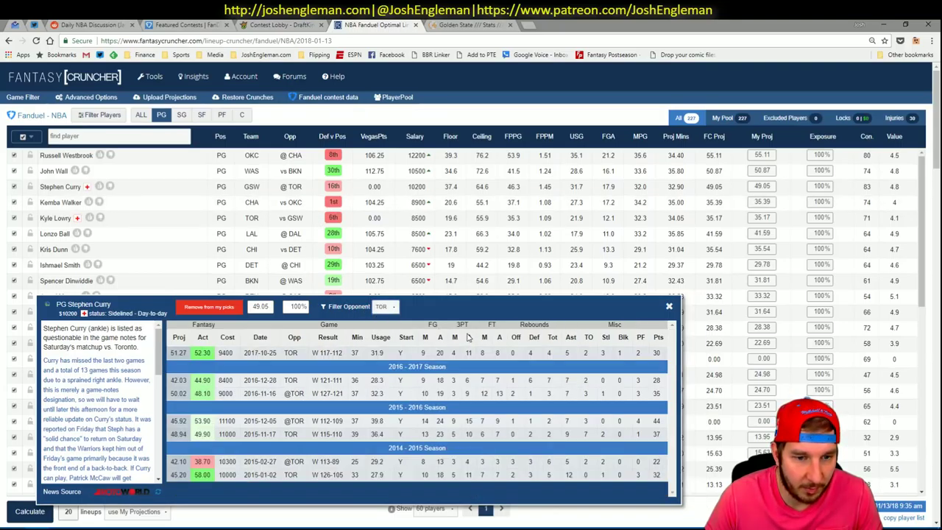
{"action": "left_click", "coordinate": [669, 308]}
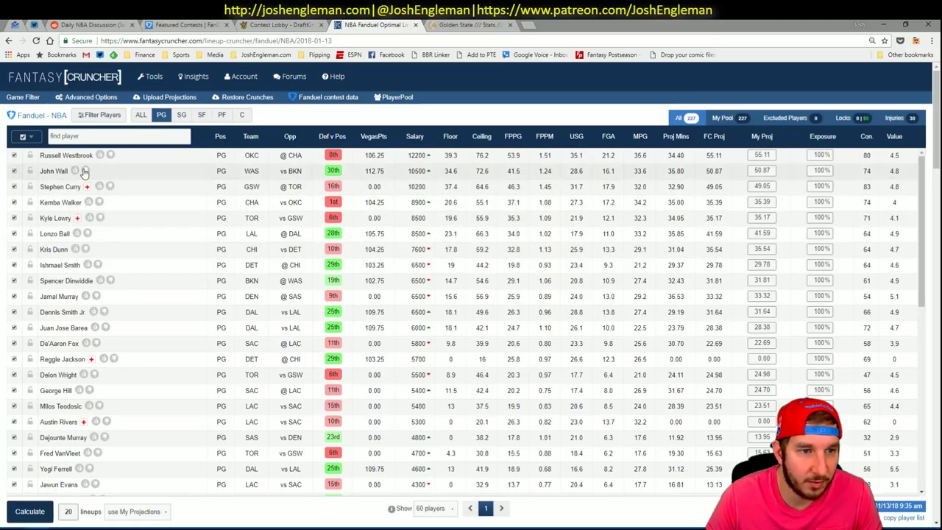
Show the PF players and review Draymond Green's game log, filtering it by opponent.
{"action": "left_click", "coordinate": [179, 116]}
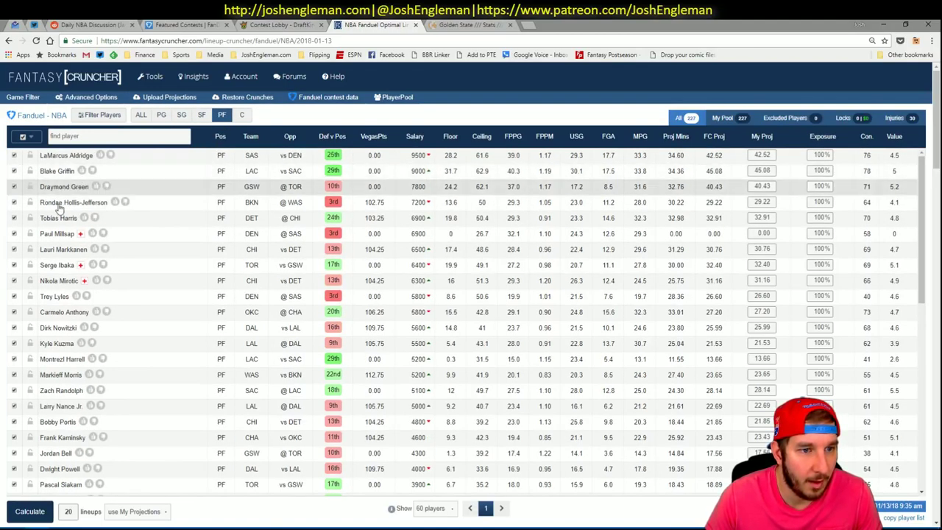
{"action": "left_click", "coordinate": [64, 187]}
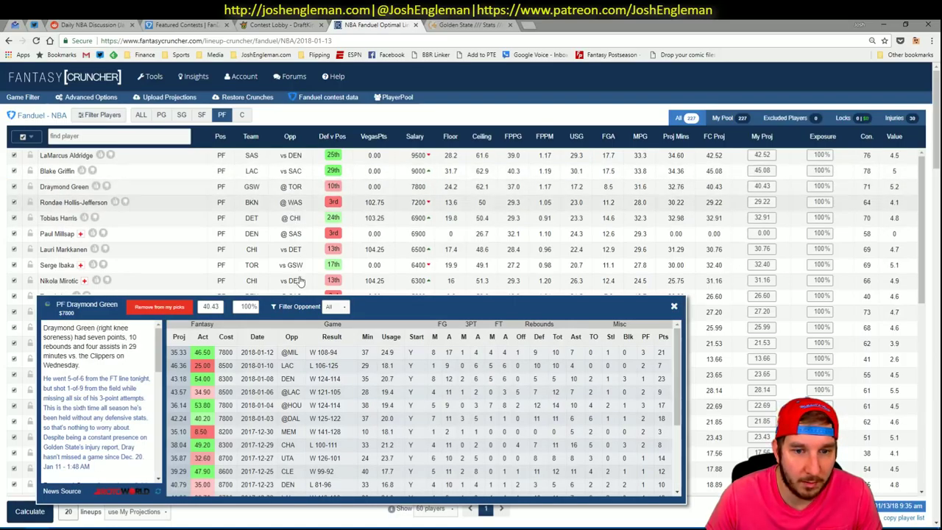
{"action": "left_click", "coordinate": [337, 307]}
{"action": "left_click", "coordinate": [332, 324]}
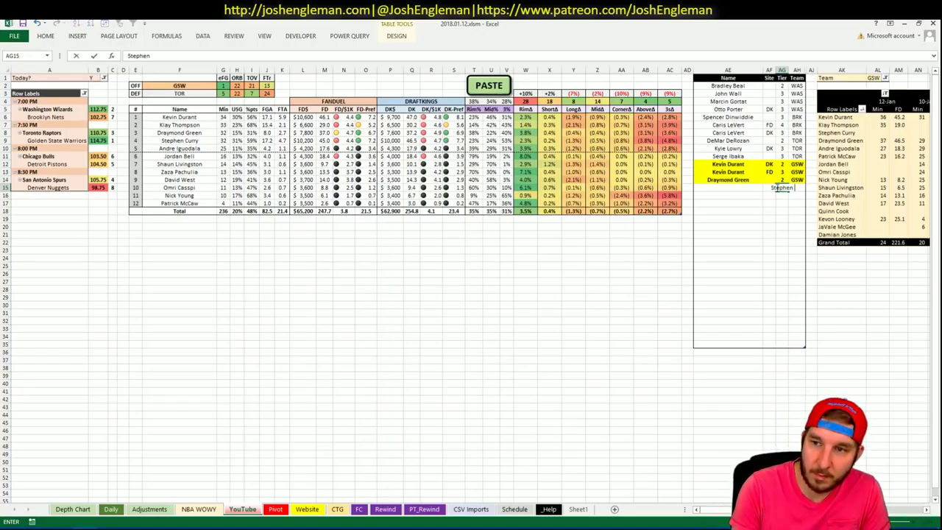
In the Excel workbook, add Stephen Curry to the picks table below Draymond Green with tier 3.
{"action": "type", "text": "S"}
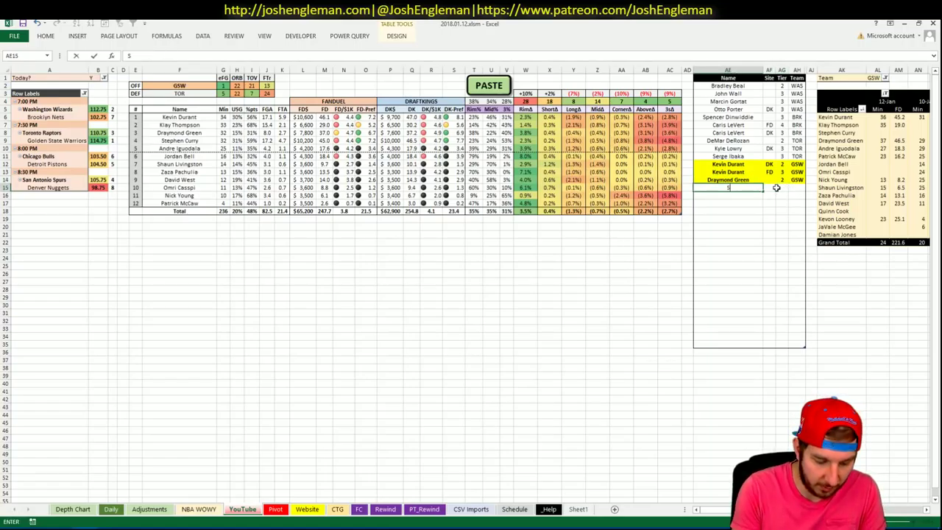
{"action": "type", "text": "tephe"}
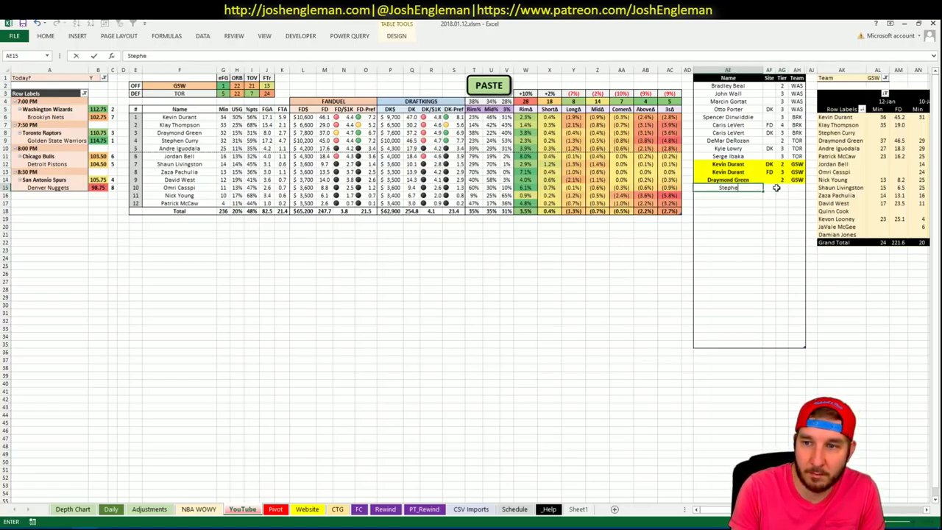
{"action": "type", "text": "n Curry"}
{"action": "key", "text": "Tab"}
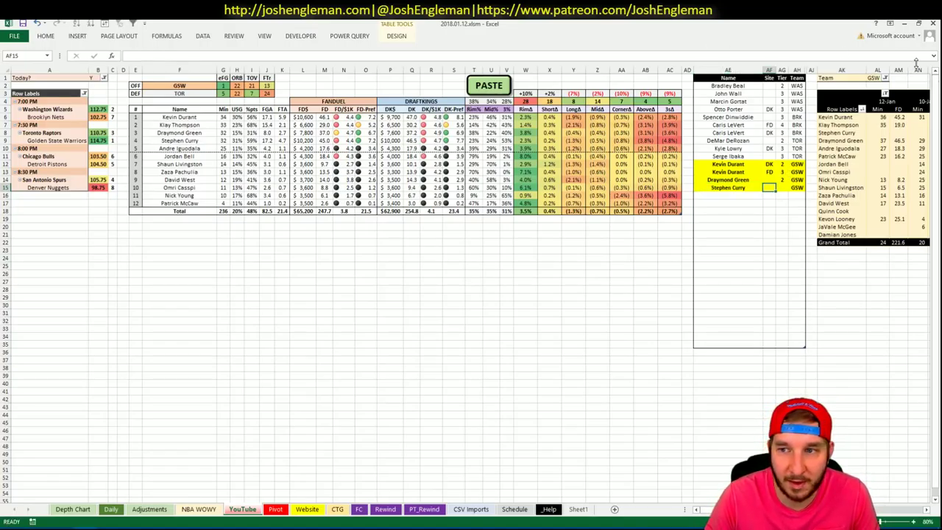
{"action": "key", "text": "Return"}
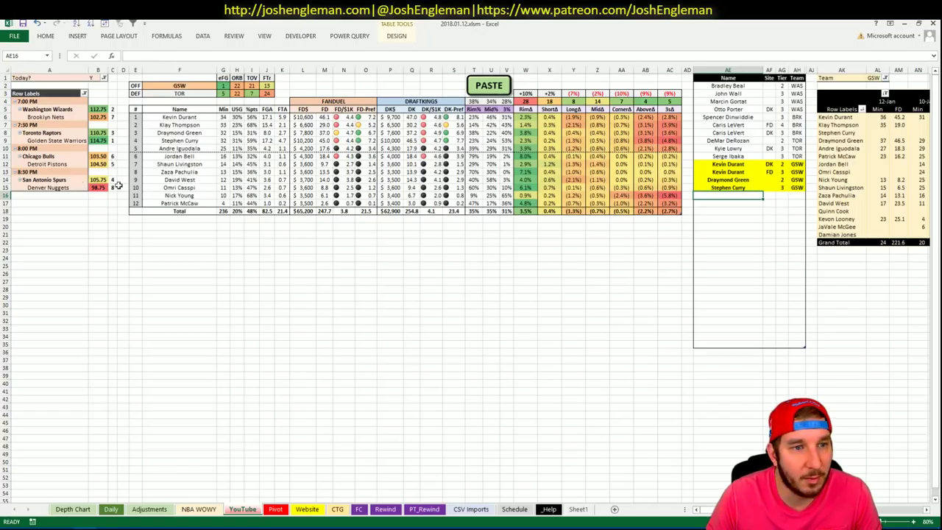
Set the OFF team of the matchup table to CHI.
{"action": "left_click", "coordinate": [191, 86]}
{"action": "type", "text": "CHI"}
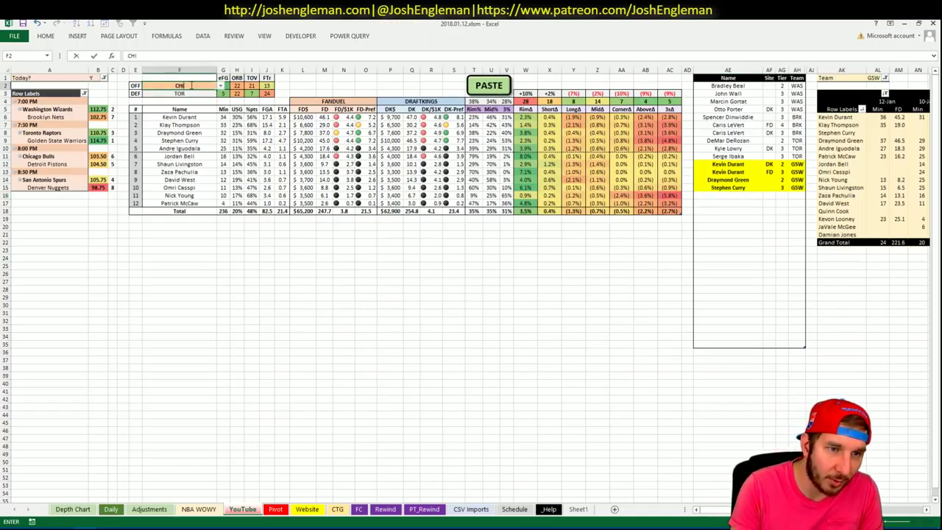
{"action": "key", "text": "Return"}
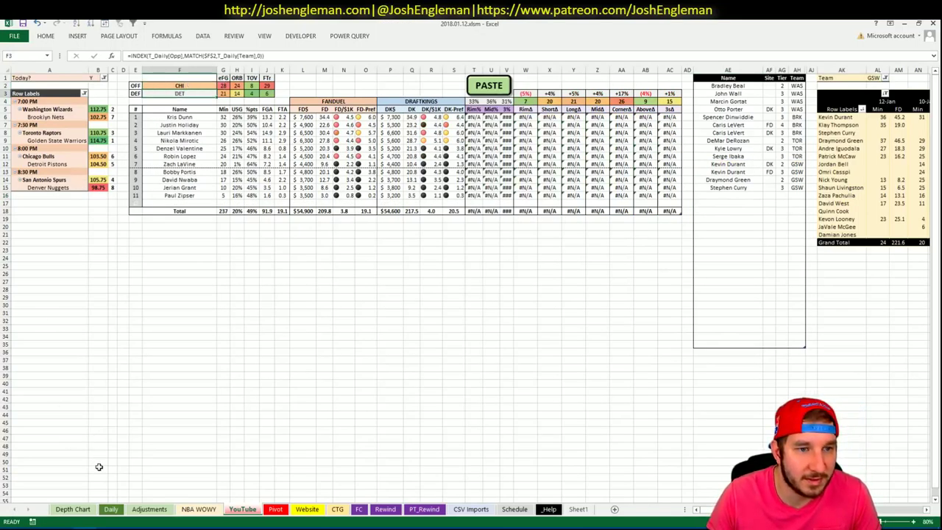
Switch to Cleaning the Glass in Chrome and open the team stats page for the Bulls.
{"action": "mouse_move", "coordinate": [52, 529]}
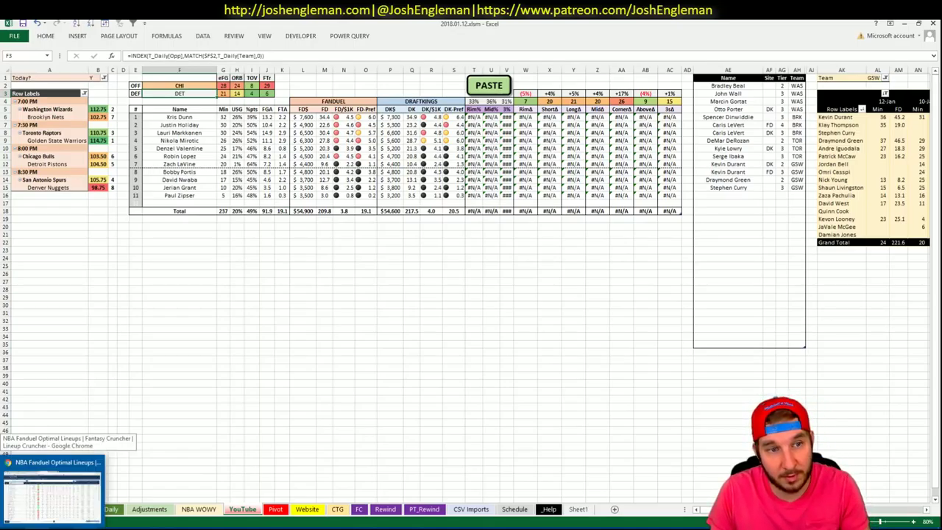
{"action": "left_click", "coordinate": [52, 487]}
{"action": "left_click", "coordinate": [430, 24]}
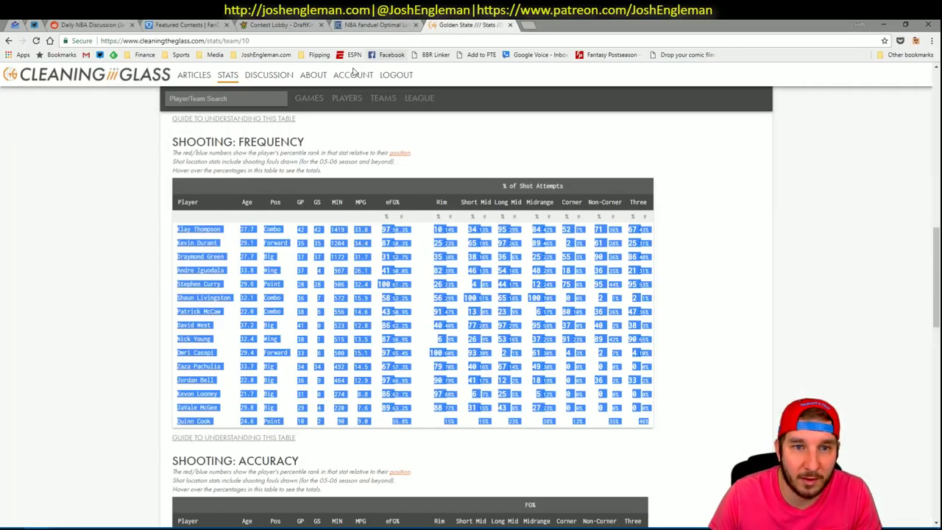
{"action": "left_click", "coordinate": [274, 102]}
{"action": "type", "text": "bulls"}
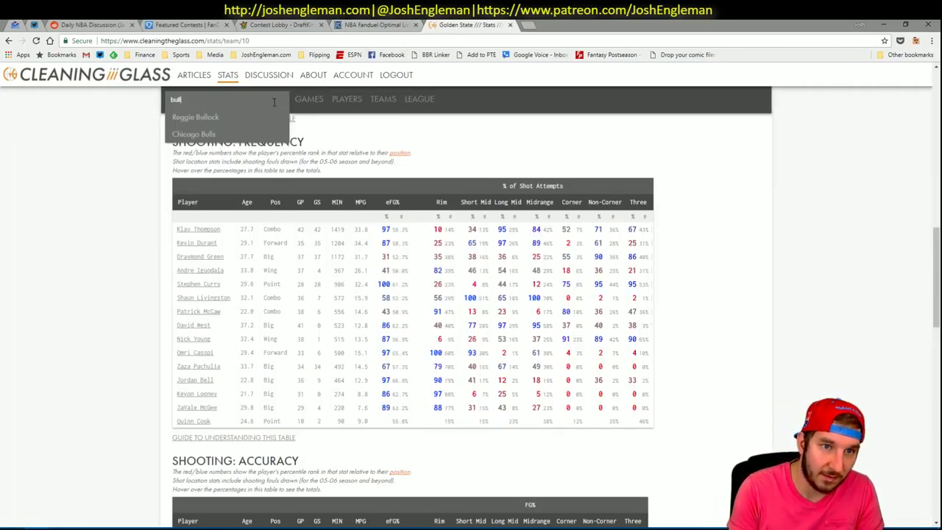
{"action": "key", "text": "Return"}
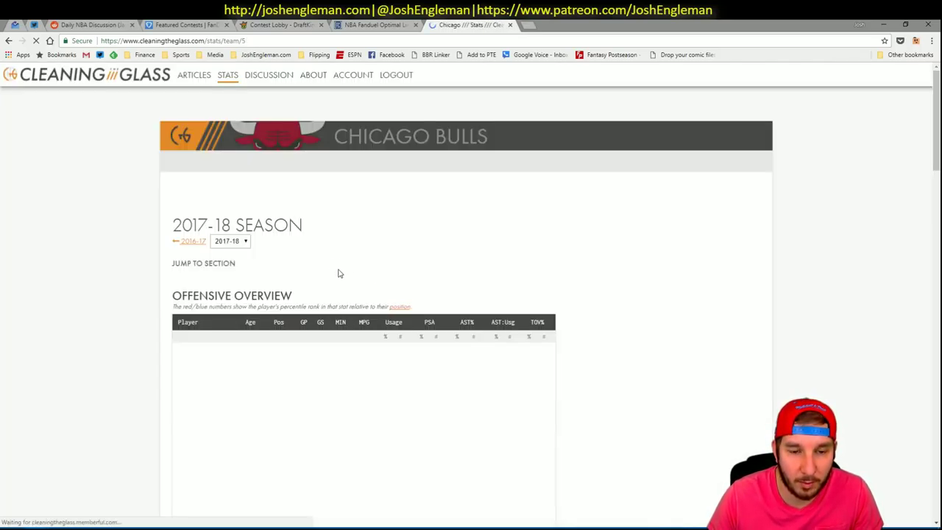
Copy the Bulls' Shooting: Frequency table and paste it into the workbook to fill the matchup table's shot percentages.
{"action": "left_click", "coordinate": [320, 272]}
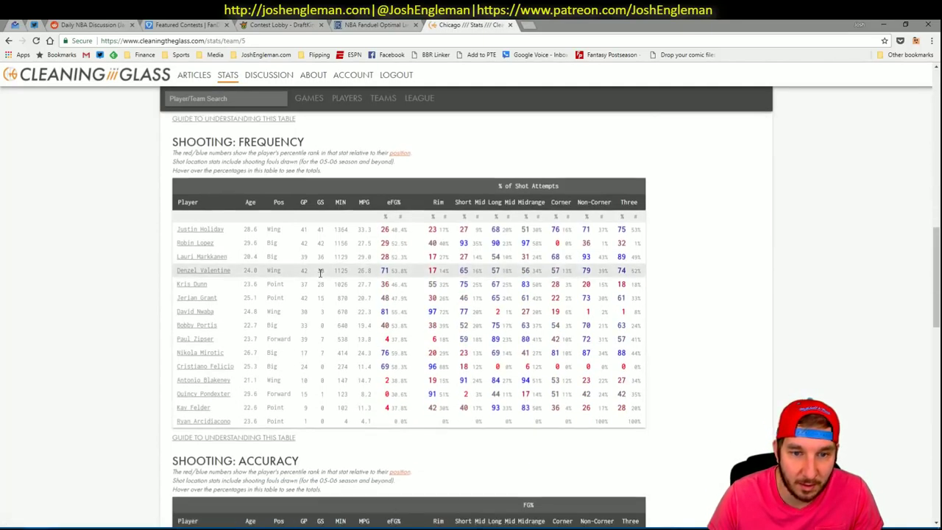
{"action": "left_click_drag", "start_coordinate": [644, 424], "coordinate": [215, 265]}
{"action": "key", "text": "alt+Tab"}
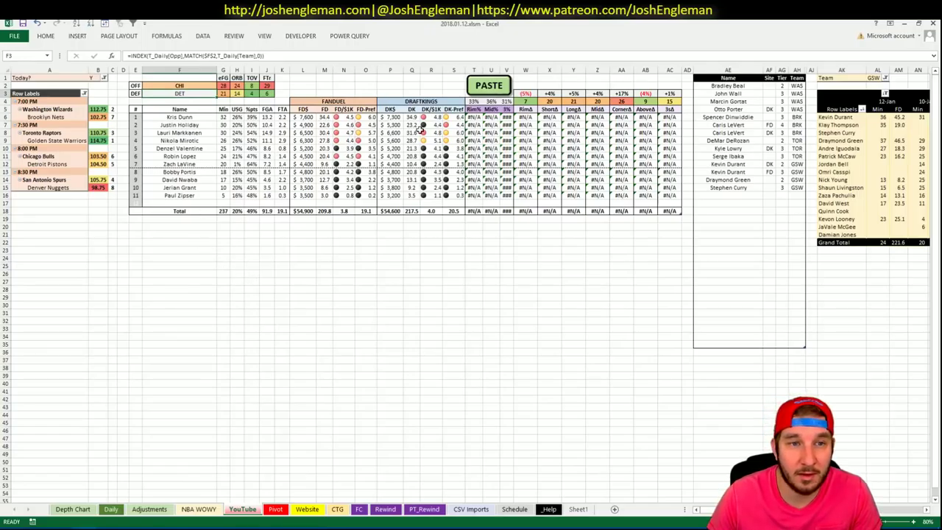
{"action": "left_click", "coordinate": [488, 86]}
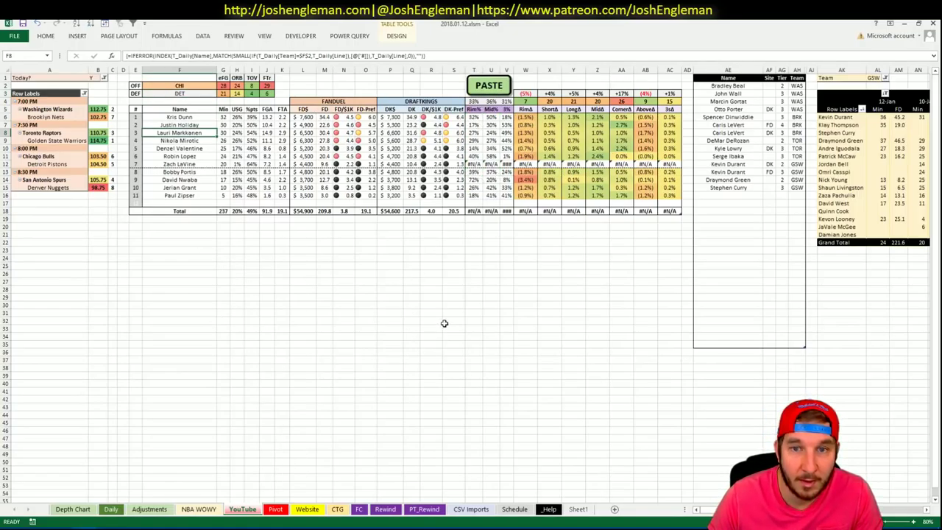
{"action": "left_click", "coordinate": [462, 298]}
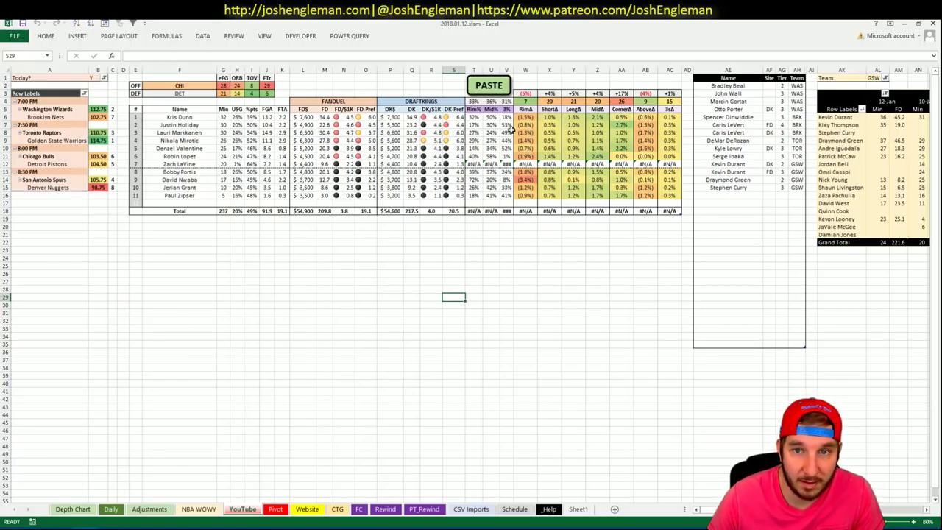
{"action": "left_click", "coordinate": [549, 243]}
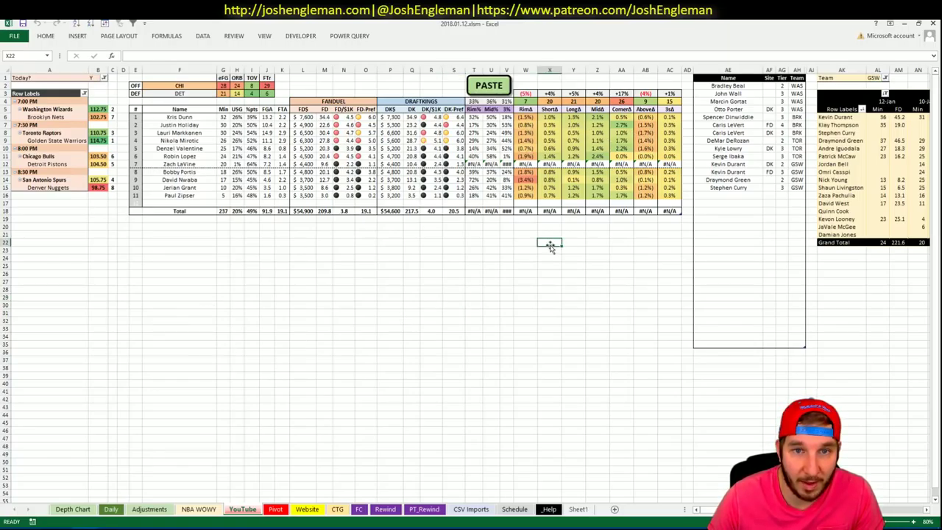
Add Kris Dunn to the picks table below Stephen Curry with tier 3.
{"action": "left_click", "coordinate": [748, 195]}
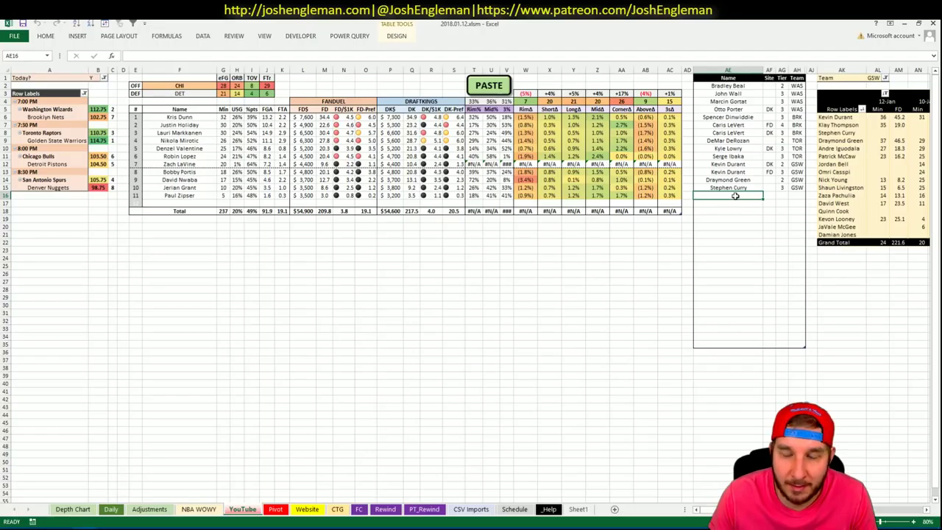
{"action": "type", "text": "Kriss Dun"}
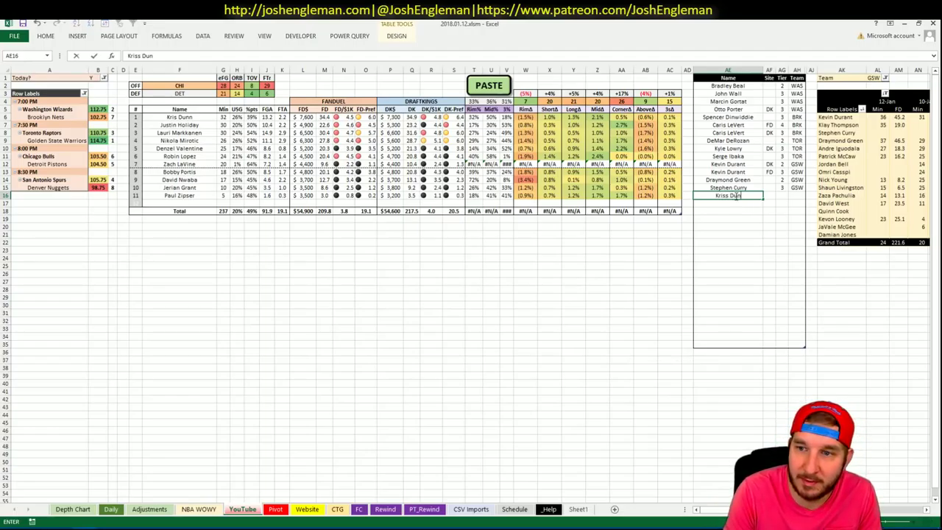
{"action": "key", "text": "BackSpace"}
{"action": "key", "text": "BackSpace"}
{"action": "key", "text": "BackSpace"}
{"action": "key", "text": "BackSpace"}
{"action": "key", "text": "BackSpace"}
{"action": "key", "text": "BackSpace"}
{"action": "key", "text": "BackSpace"}
{"action": "type", "text": "is Du"}
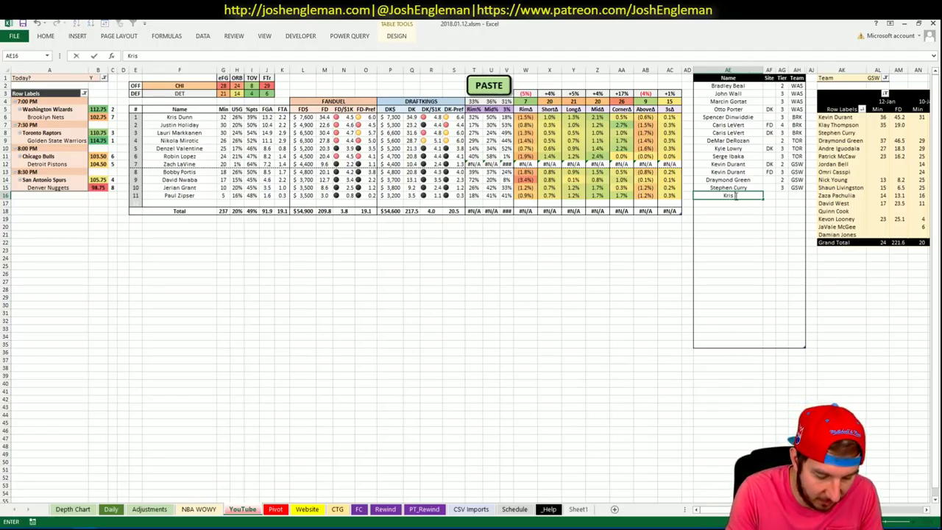
{"action": "key", "text": "Tab"}
{"action": "key", "text": "Tab"}
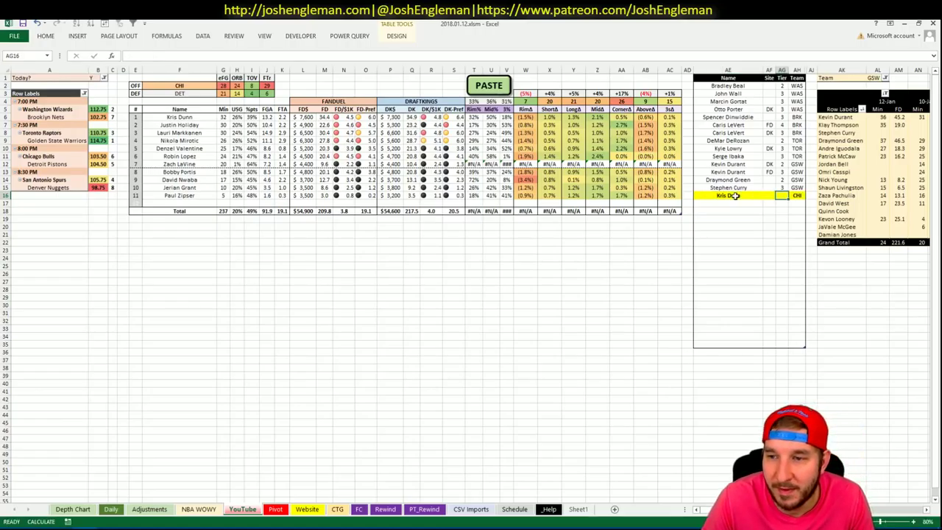
{"action": "key", "text": "Return"}
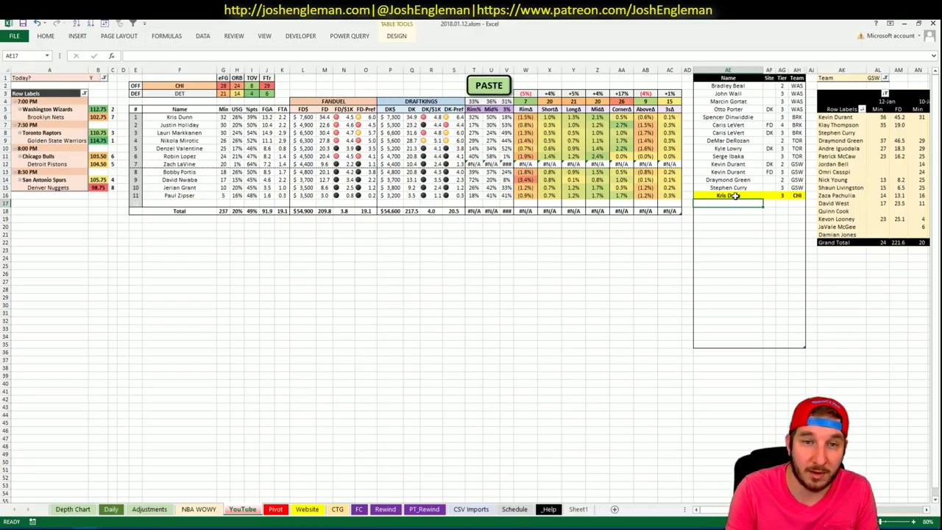
Add Nikola Mirotic to the picks table below Kris Dunn.
{"action": "type", "text": "Nikola Mirotic"}
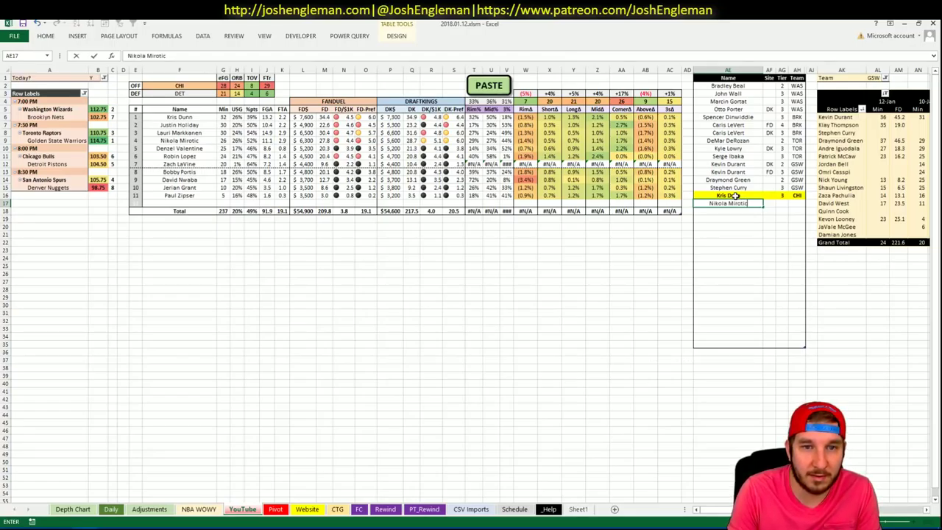
{"action": "key", "text": "Tab"}
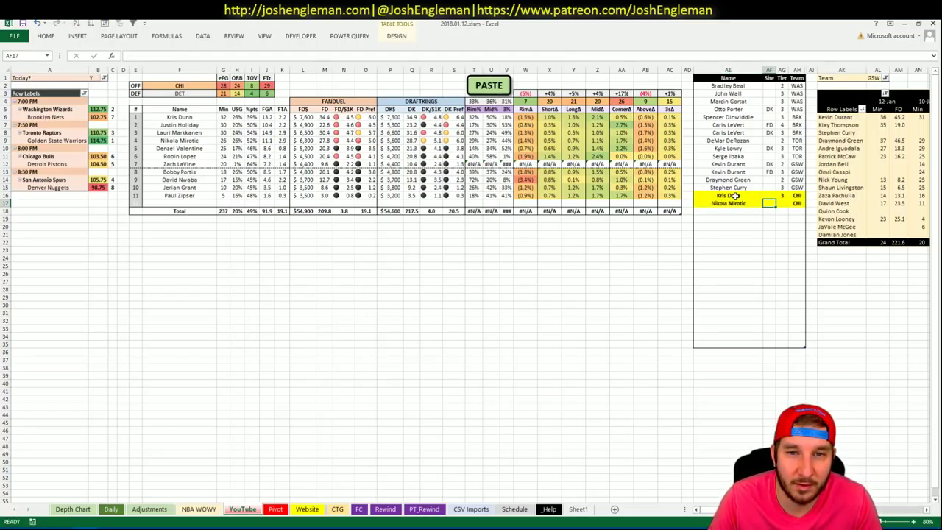
{"action": "left_click", "coordinate": [781, 204]}
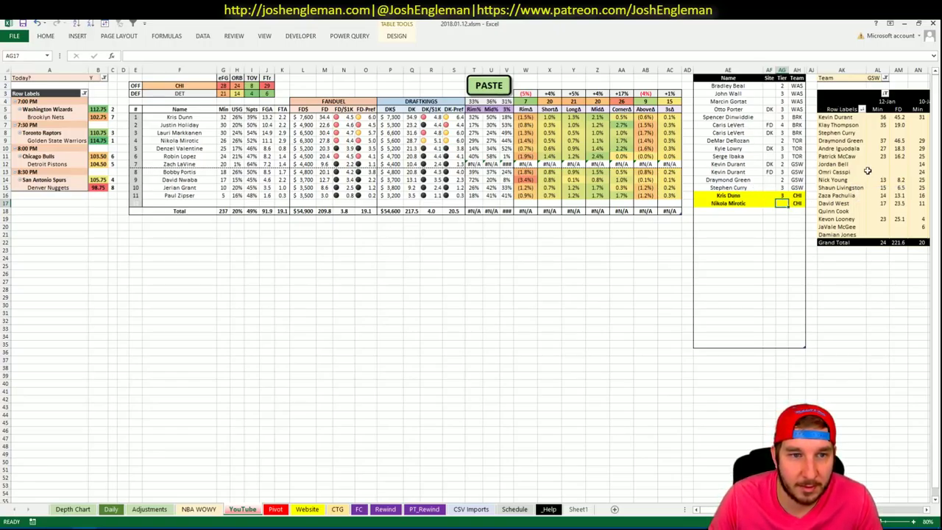
Filter the recent-games pivot table to team CHI and check the players' recent minutes and FanDuel points.
{"action": "left_click", "coordinate": [880, 78]}
{"action": "type", "text": "DE"}
{"action": "type", "text": "CHI"}
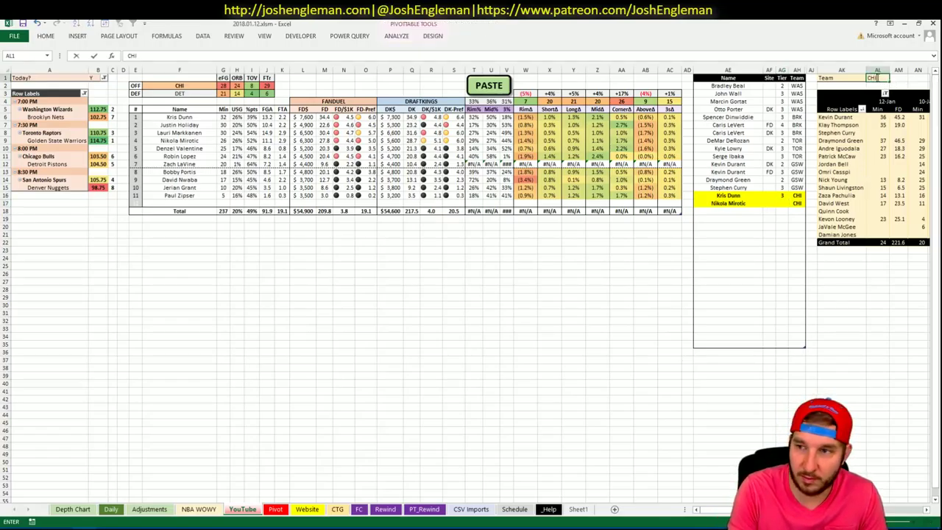
{"action": "key", "text": "Return"}
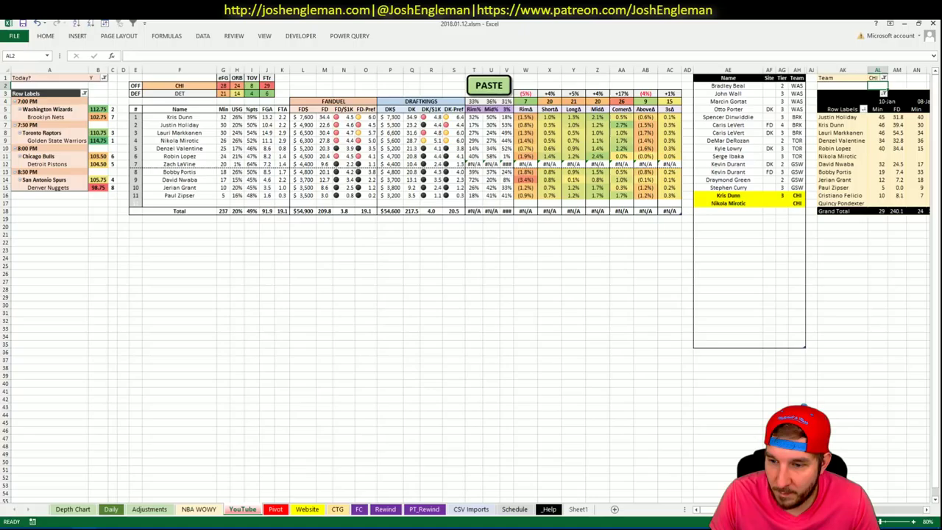
{"action": "scroll", "coordinate": [471, 279], "scroll_direction": "right", "scroll_amount": 6}
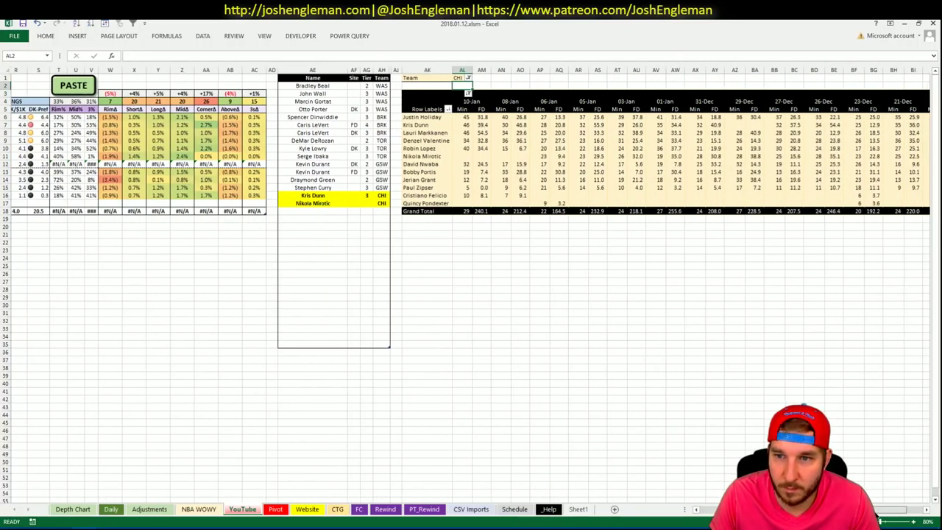
{"action": "scroll", "coordinate": [880, 517], "scroll_direction": "right", "scroll_amount": 1}
{"action": "scroll", "coordinate": [880, 517], "scroll_direction": "left", "scroll_amount": 6}
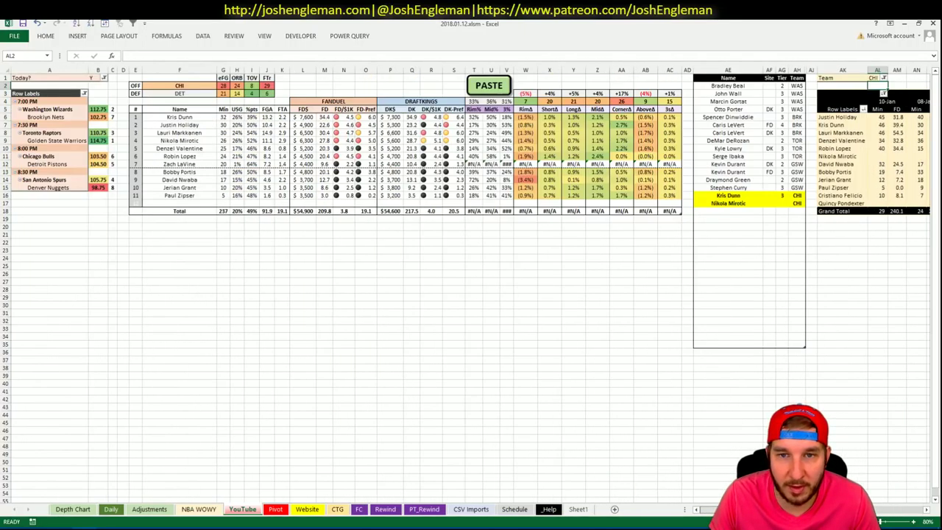
Set Nikola Mirotic's tier to 2 in the picks table.
{"action": "left_click", "coordinate": [479, 196]}
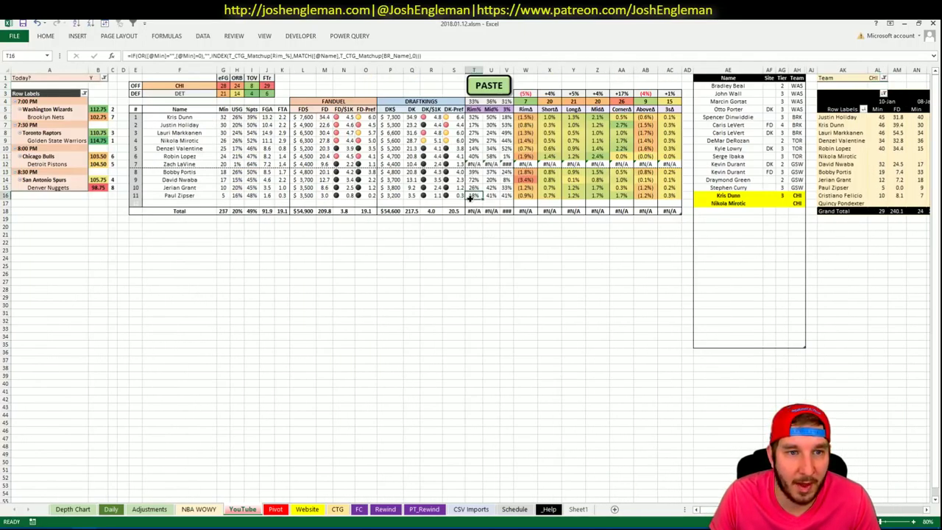
{"action": "left_click", "coordinate": [782, 204]}
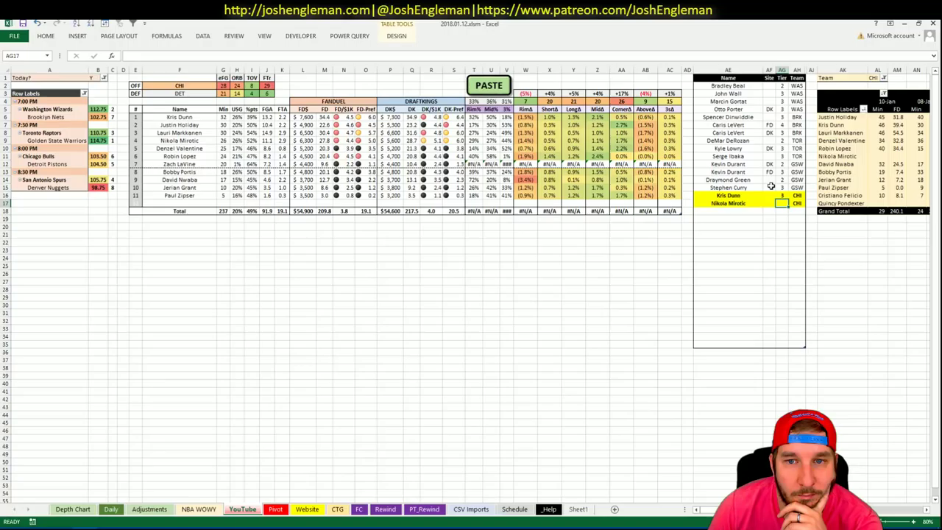
{"action": "type", "text": "2"}
{"action": "key", "text": "Return"}
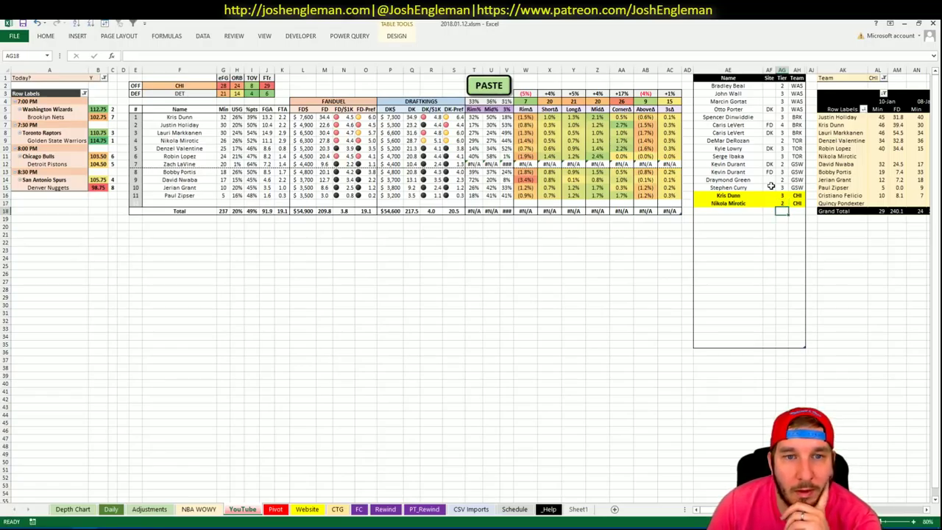
Add Larui Markkanen to the picks table below Nikola Mirotic with tier 3.
{"action": "key", "text": "Left"}
{"action": "key", "text": "Left"}
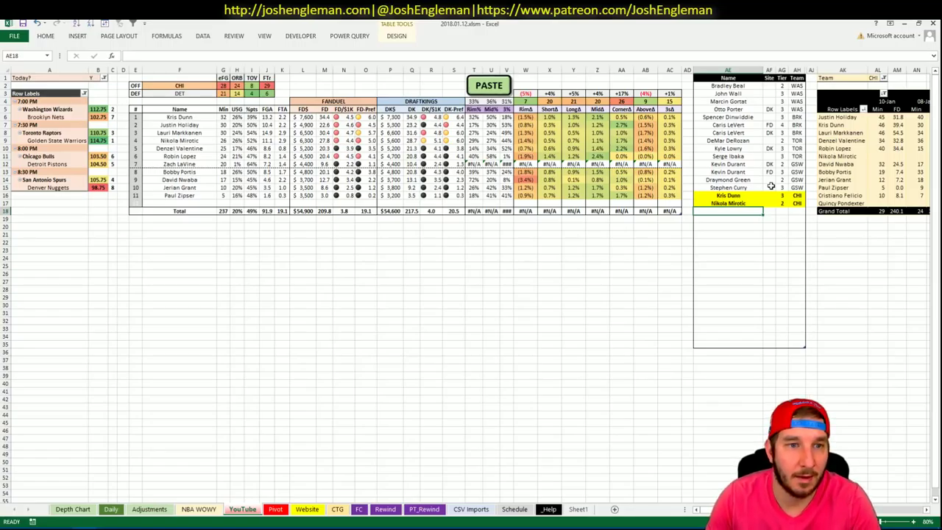
{"action": "type", "text": "Larui Markk"}
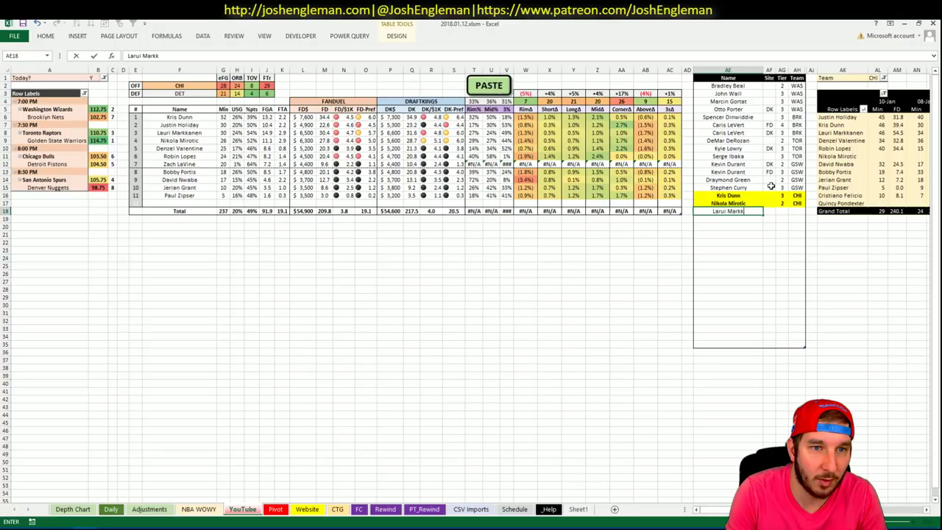
{"action": "type", "text": "anen"}
{"action": "key", "text": "Tab"}
{"action": "key", "text": "Tab"}
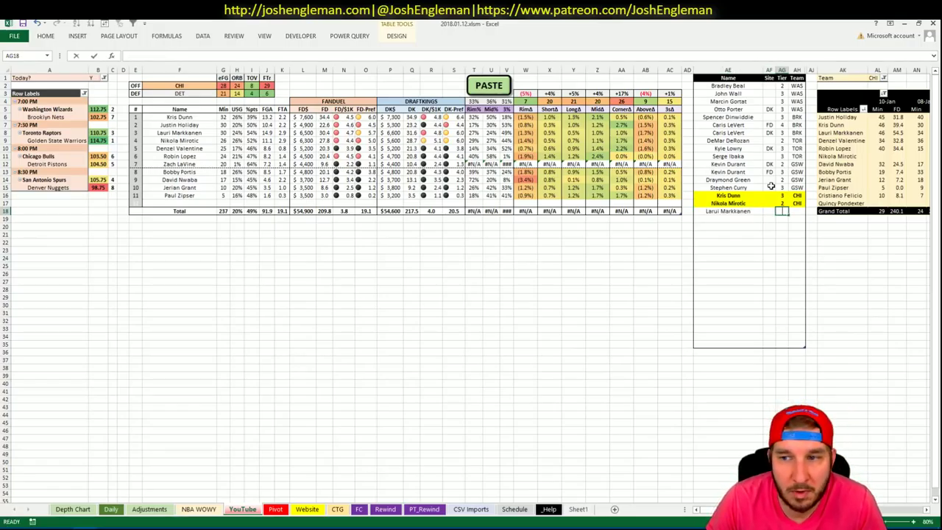
Correct the spelling of the newly added pick's name to Lauri Markkanen.
{"action": "key", "text": "Left"}
{"action": "key", "text": "Left"}
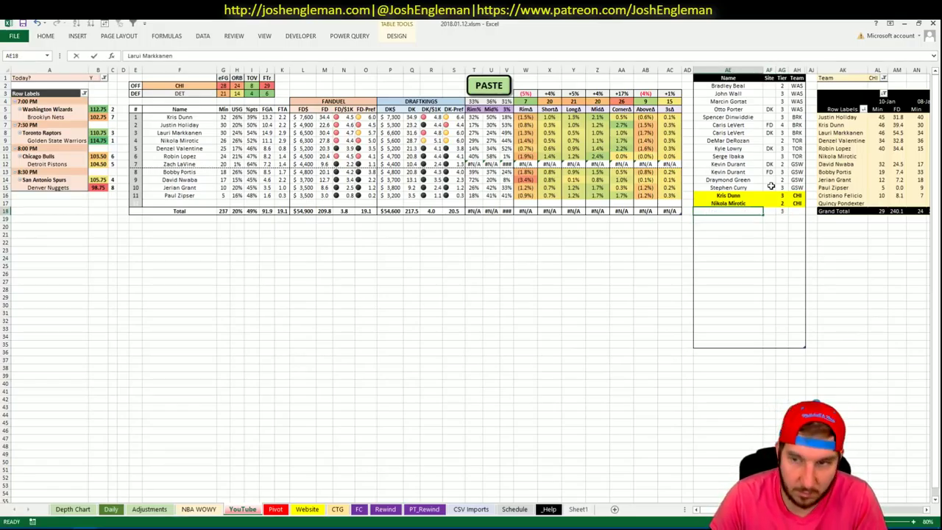
{"action": "key", "text": "F2"}
{"action": "key", "text": "BackSpace"}
{"action": "key", "text": "BackSpace"}
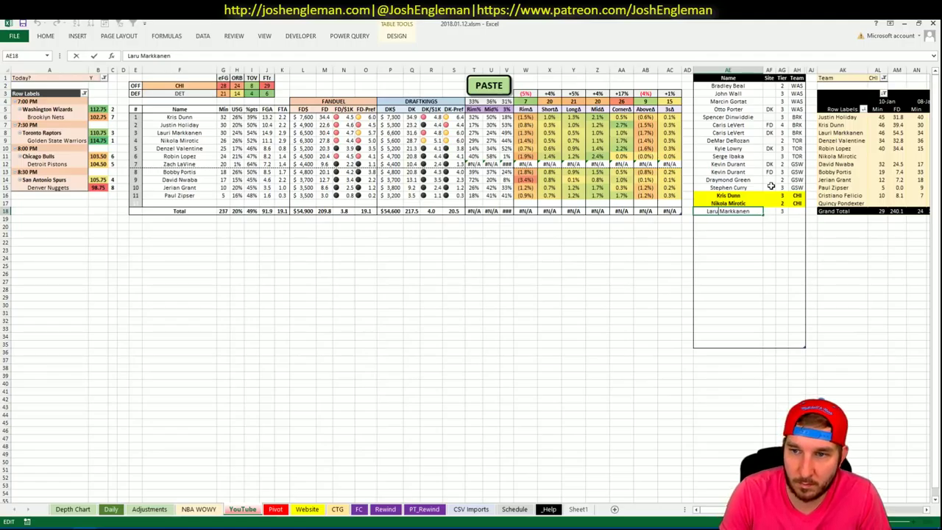
{"action": "type", "text": "ur"}
{"action": "key", "text": "ctrl+Return"}
{"action": "key", "text": "Return"}
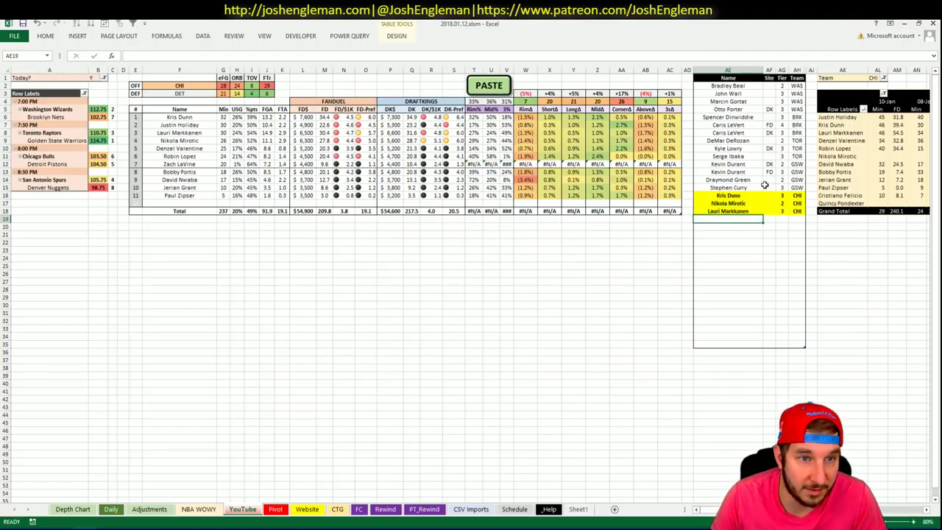
Change the offensive team of the matchup table to DET.
{"action": "left_click", "coordinate": [452, 226]}
{"action": "left_click", "coordinate": [390, 226]}
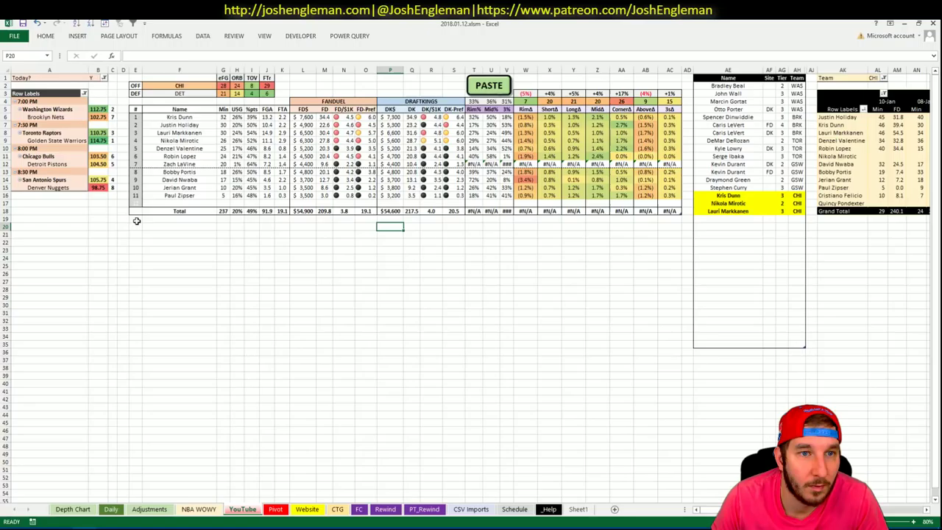
{"action": "left_click", "coordinate": [179, 86]}
{"action": "type", "text": "DET"}
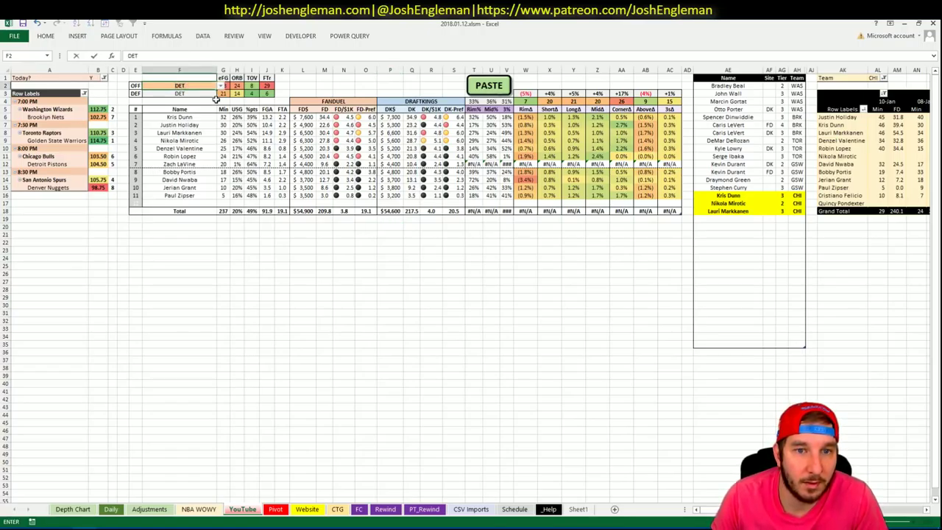
{"action": "key", "text": "Return"}
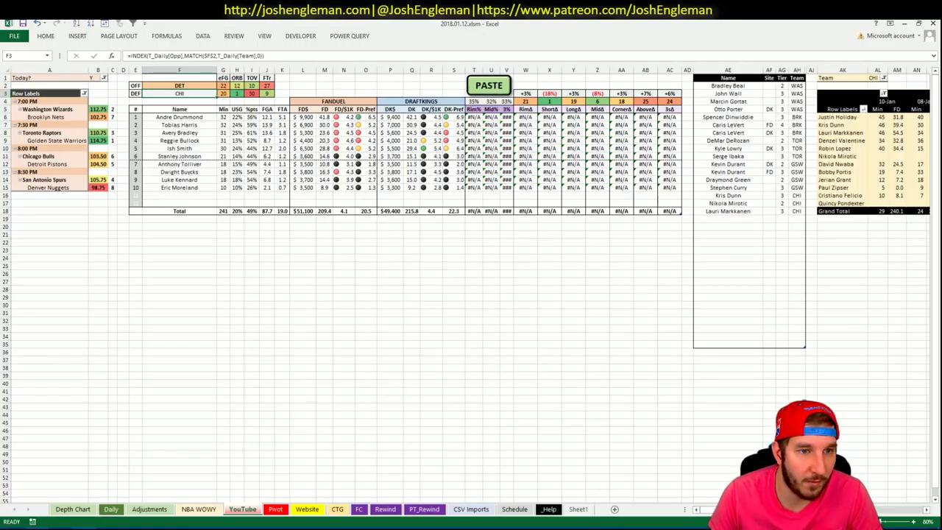
Switch to Chrome and open the Detroit Pistons' shooting frequency table on Cleaning the Glass.
{"action": "mouse_move", "coordinate": [52, 529]}
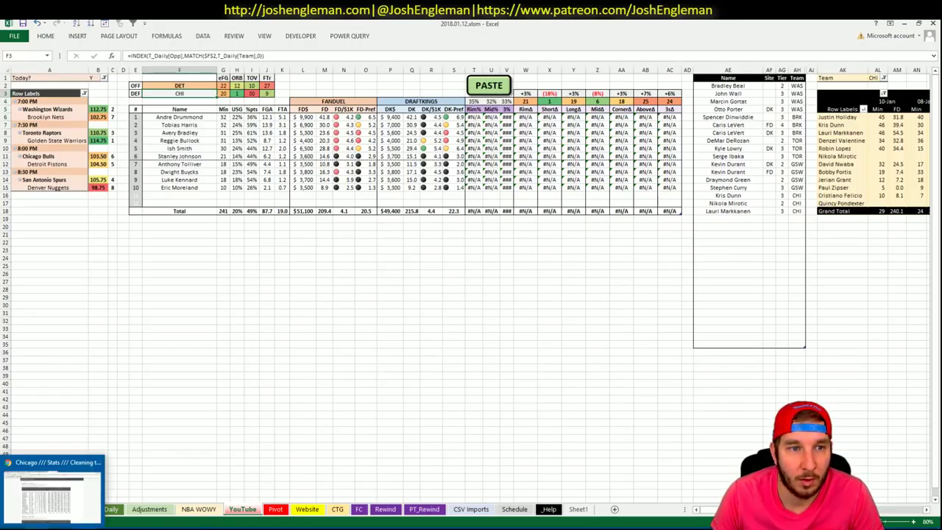
{"action": "left_click", "coordinate": [52, 528]}
{"action": "left_click", "coordinate": [241, 97]}
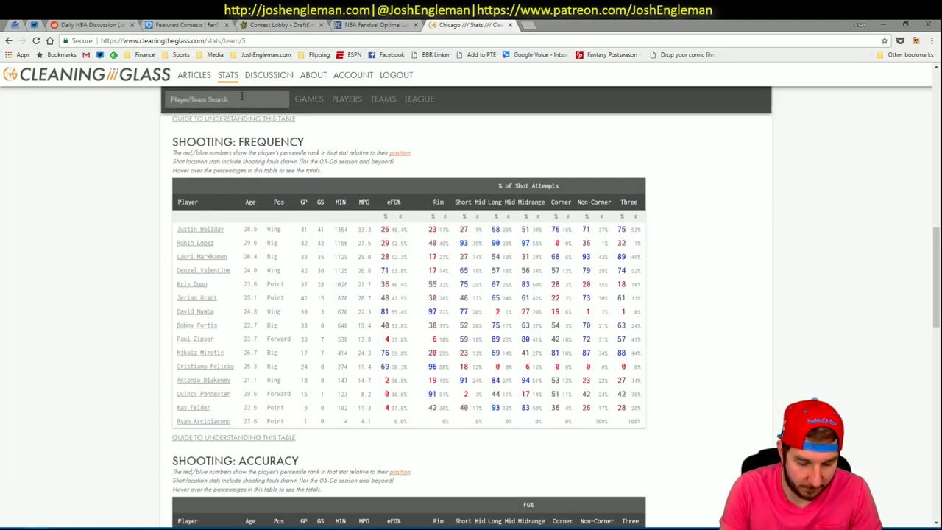
{"action": "type", "text": "piston"}
{"action": "key", "text": "Down"}
{"action": "key", "text": "Return"}
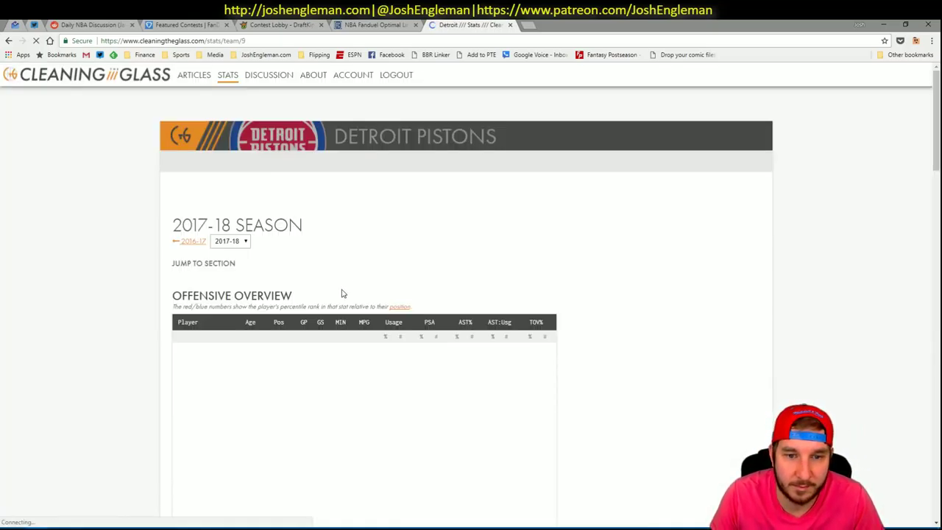
{"action": "left_click", "coordinate": [321, 274]}
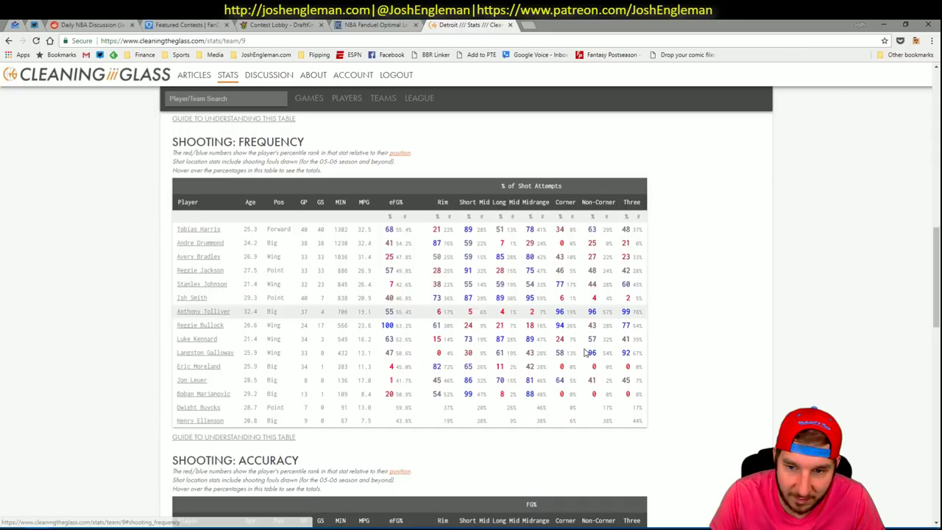
Copy all player rows of the Pistons' shooting frequency table and paste them into the Excel workbook's matchup data.
{"action": "left_click_drag", "start_coordinate": [645, 425], "coordinate": [179, 229]}
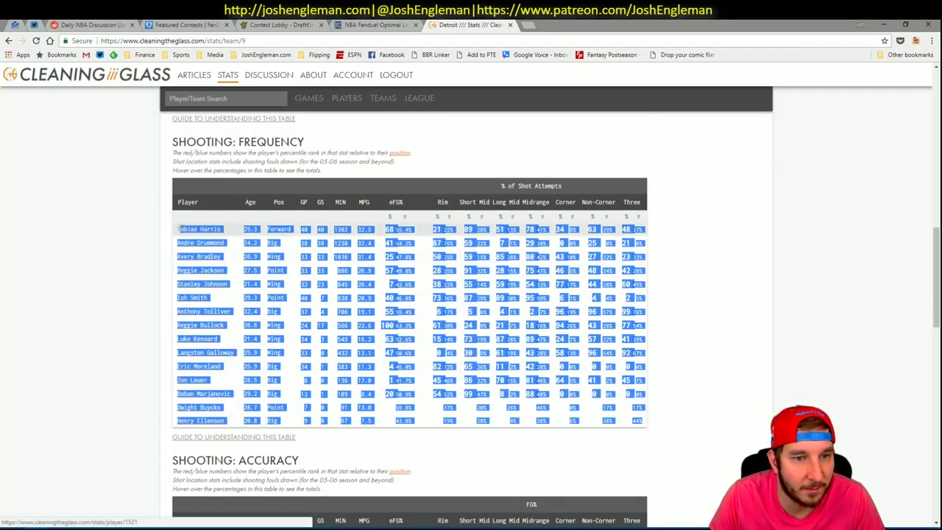
{"action": "key", "text": "ctrl+c"}
{"action": "key", "text": "alt+Tab"}
{"action": "left_click", "coordinate": [491, 91]}
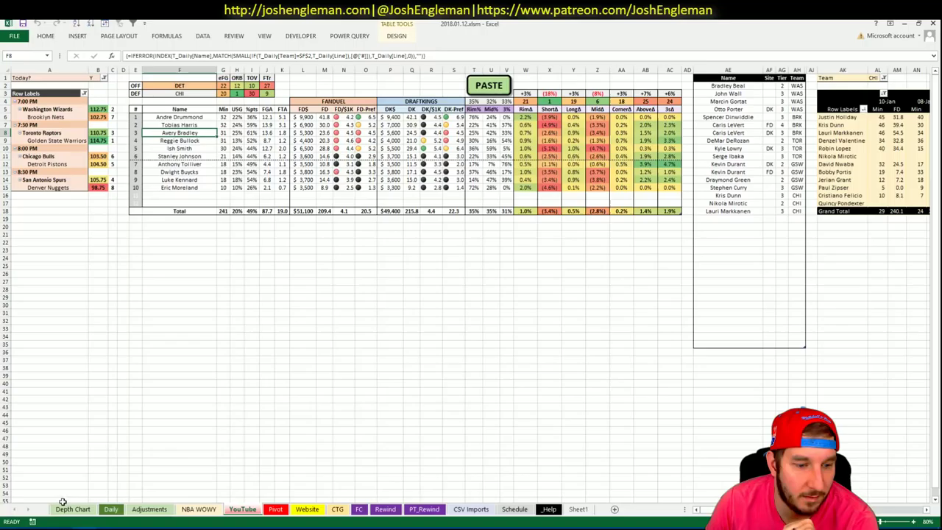
Switch to Fantasy Cruncher in Chrome and check Andre Drummond's game log filtered to opponent CHI.
{"action": "key", "text": "alt+Tab"}
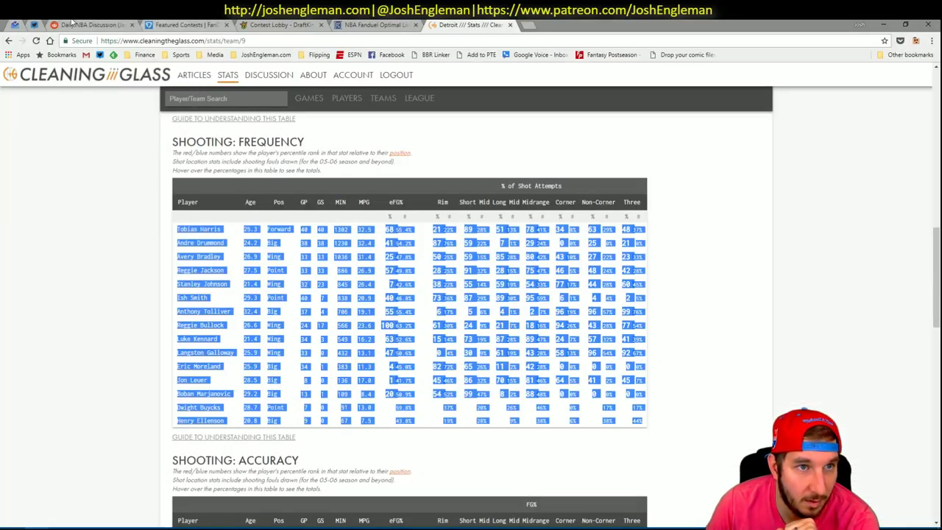
{"action": "left_click", "coordinate": [379, 24]}
{"action": "left_click", "coordinate": [248, 118]}
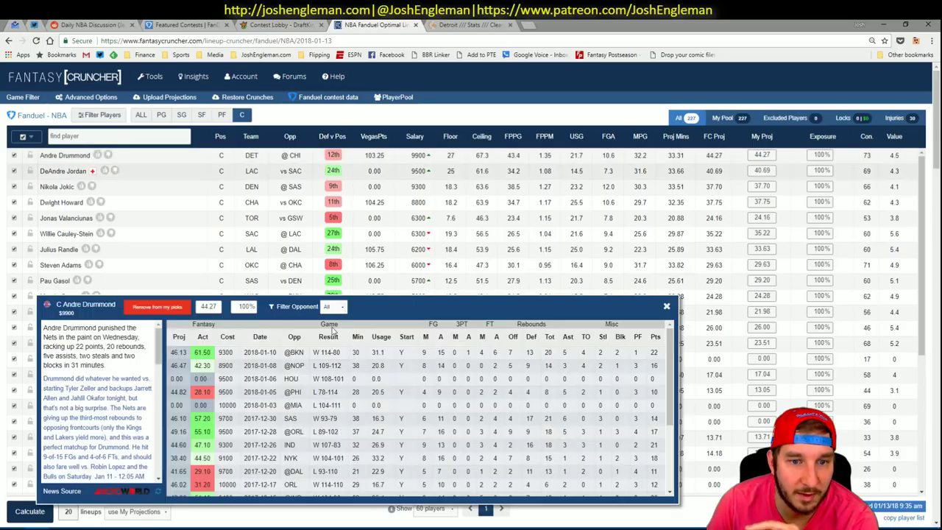
{"action": "left_click", "coordinate": [332, 307]}
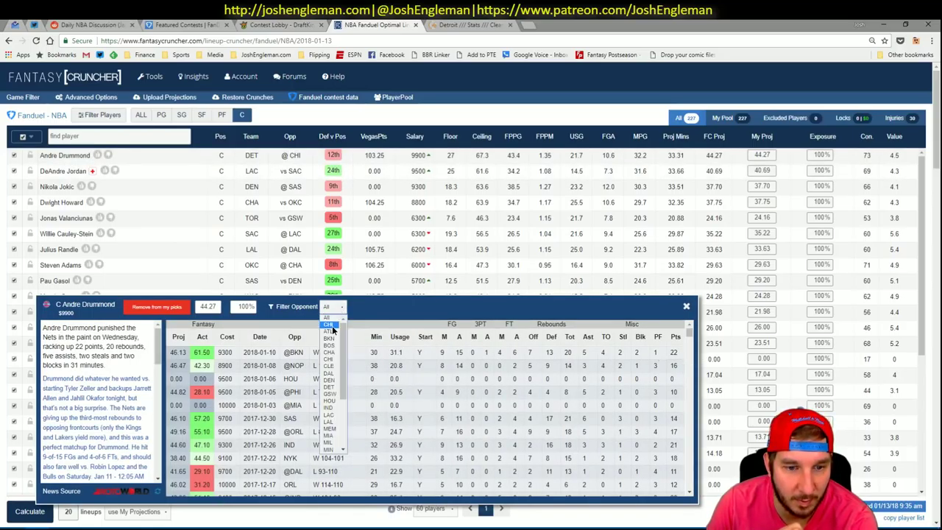
{"action": "left_click", "coordinate": [331, 325]}
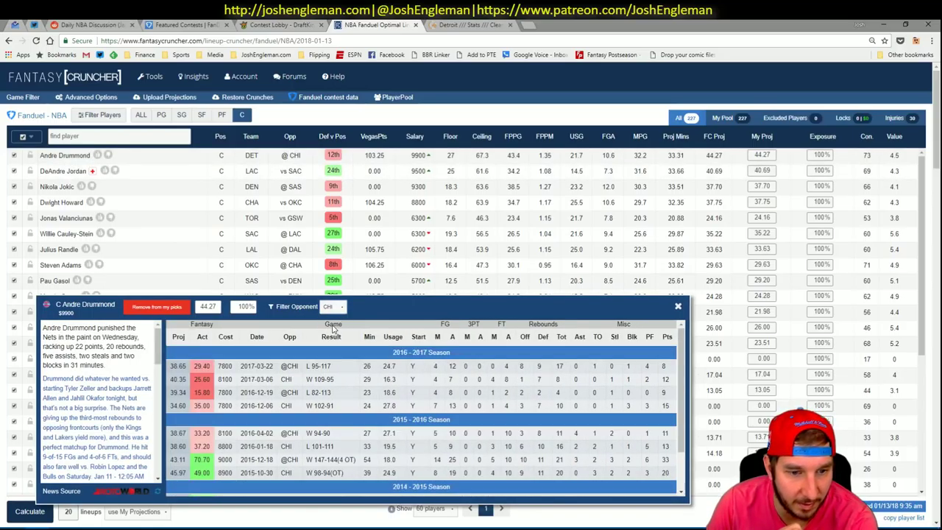
{"action": "left_click", "coordinate": [678, 307]}
Switch back to Excel and add Ish Smith to the picks table below Lauri Markkanen.
{"action": "key", "text": "alt+Tab"}
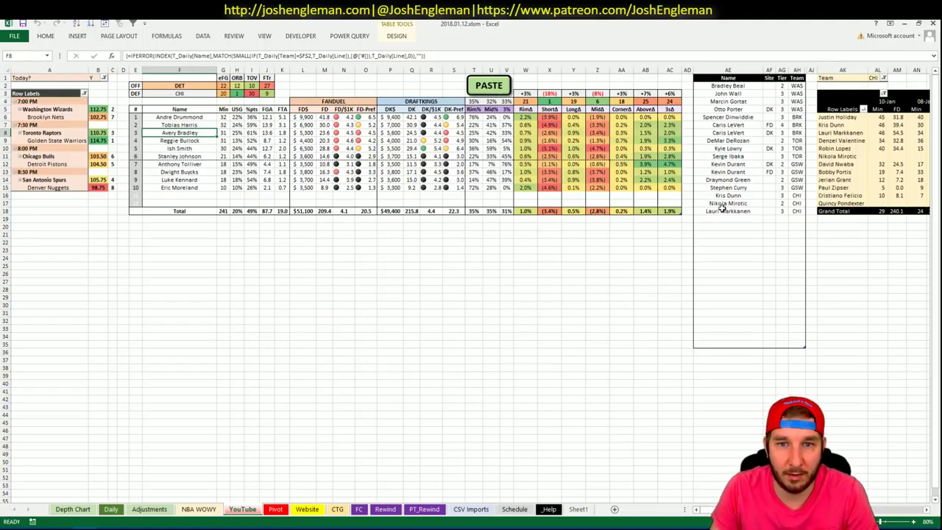
{"action": "left_click", "coordinate": [753, 211]}
{"action": "left_click", "coordinate": [754, 218]}
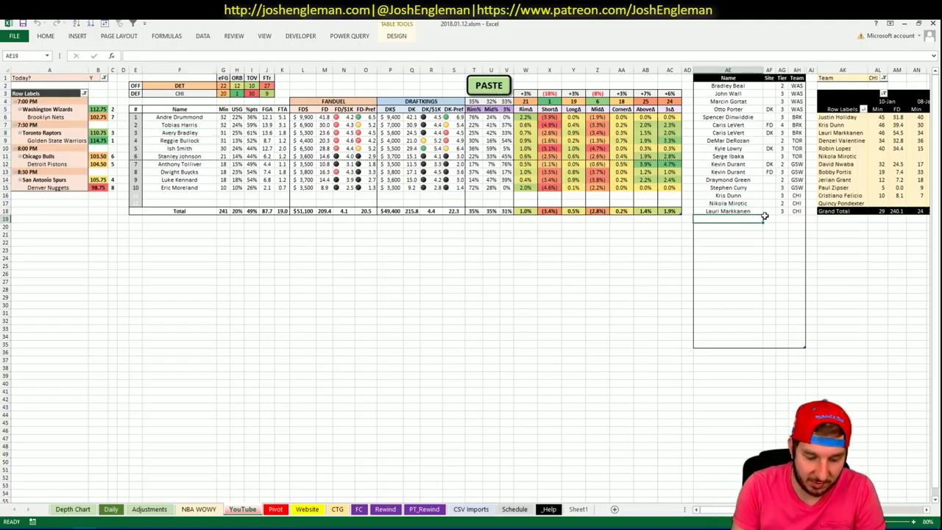
{"action": "type", "text": "Ish Smith"}
{"action": "key", "text": "Tab"}
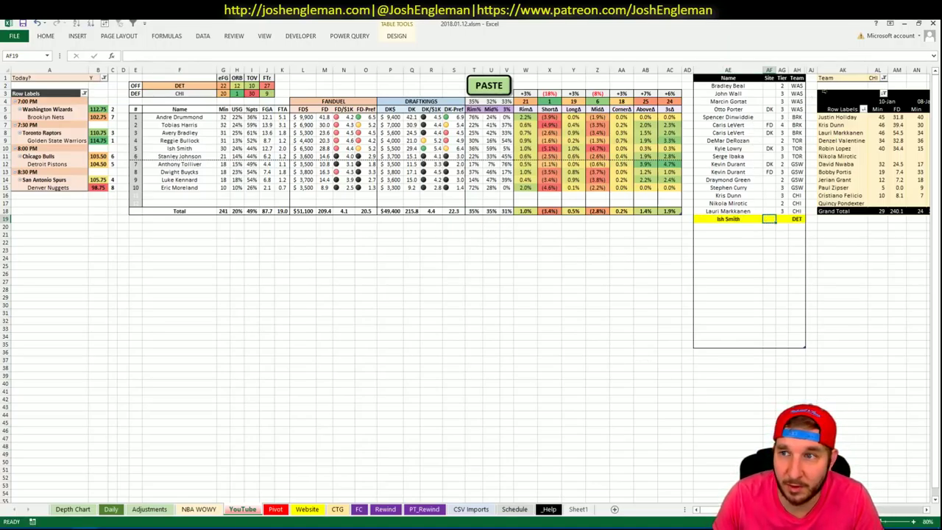
Filter the recent-games pivot table to team DET and check the players' recent minutes and FanDuel points.
{"action": "left_click", "coordinate": [877, 78]}
{"action": "type", "text": "DE"}
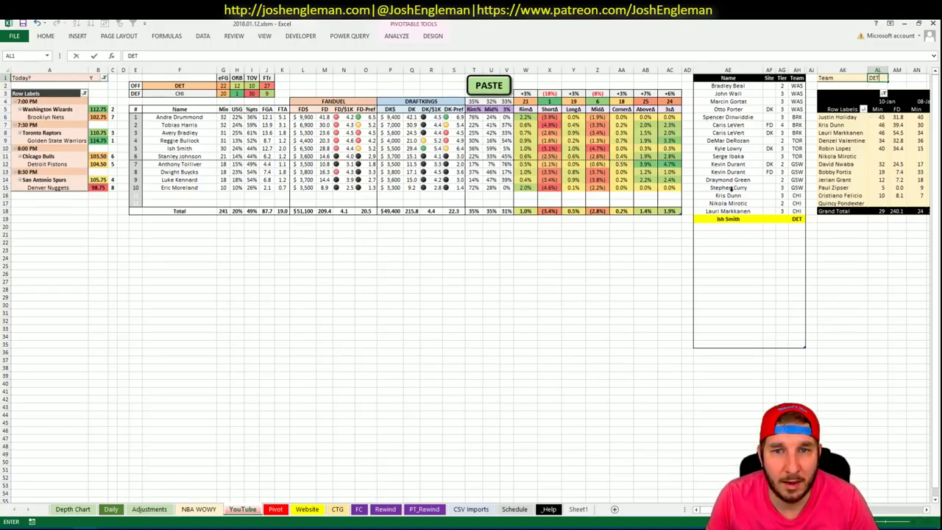
{"action": "type", "text": "T"}
{"action": "key", "text": "Return"}
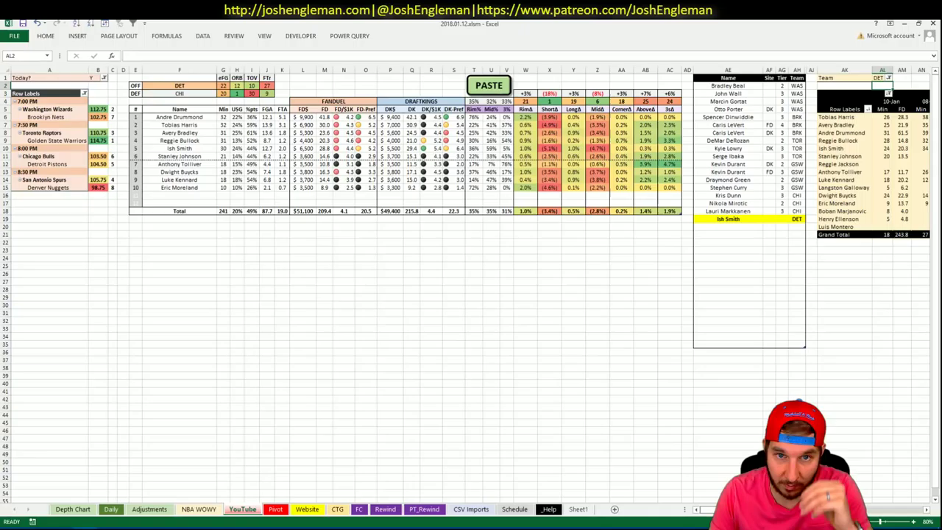
{"action": "scroll", "coordinate": [471, 287], "scroll_direction": "right", "scroll_amount": 10}
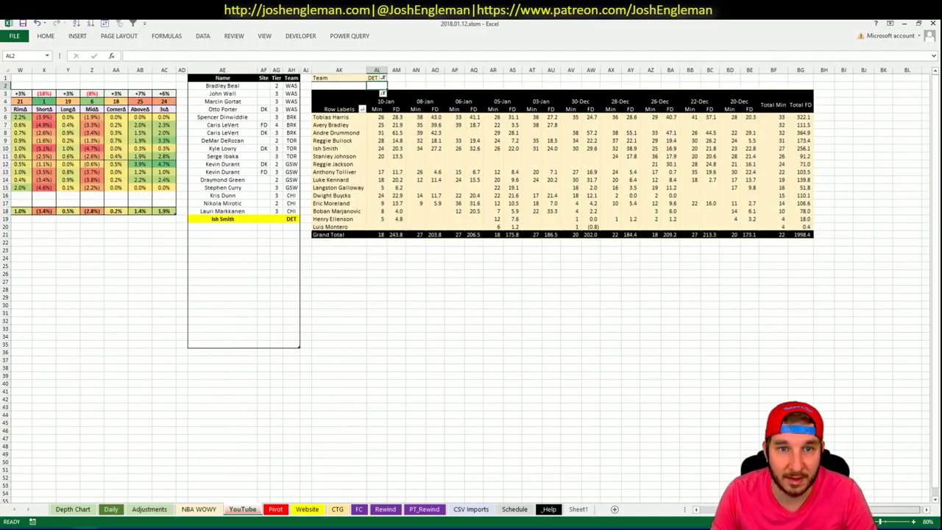
{"action": "scroll", "coordinate": [472, 287], "scroll_direction": "left", "scroll_amount": 2}
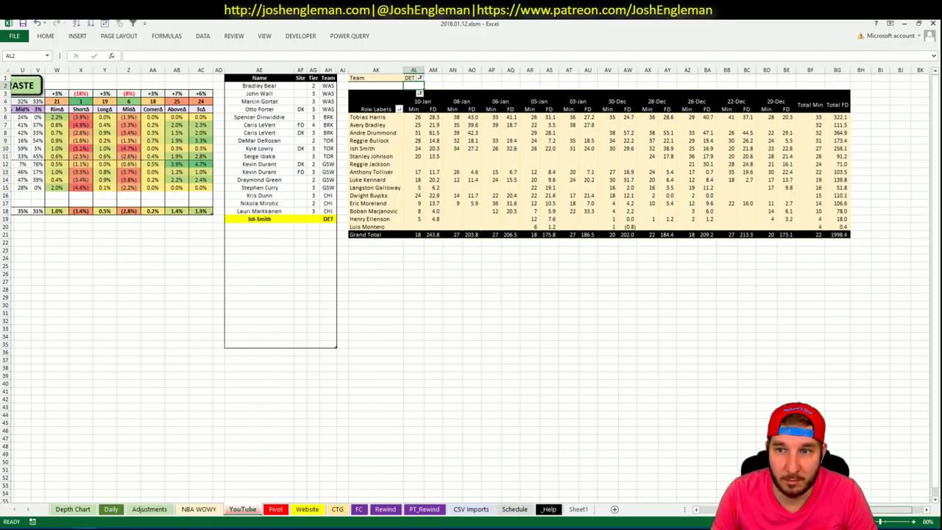
{"action": "scroll", "coordinate": [471, 287], "scroll_direction": "left", "scroll_amount": 9}
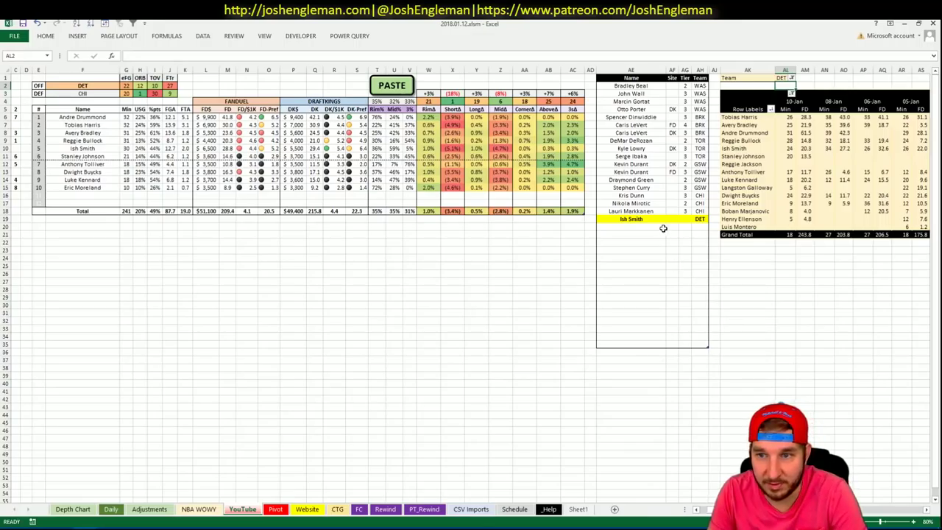
Set Ish Smith's tier to 2 and his site to DK in the picks table.
{"action": "left_click", "coordinate": [686, 219]}
{"action": "type", "text": "2"}
{"action": "left_click", "coordinate": [672, 218]}
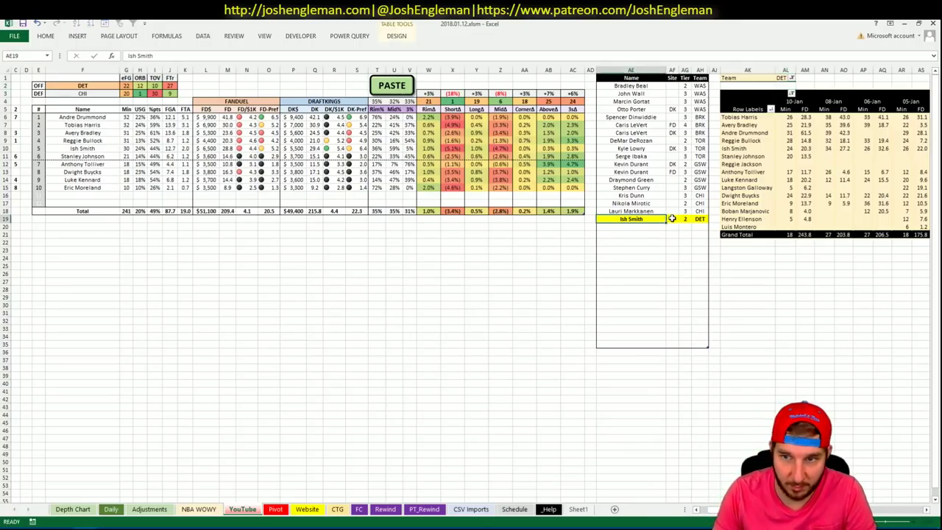
{"action": "key", "text": "Return"}
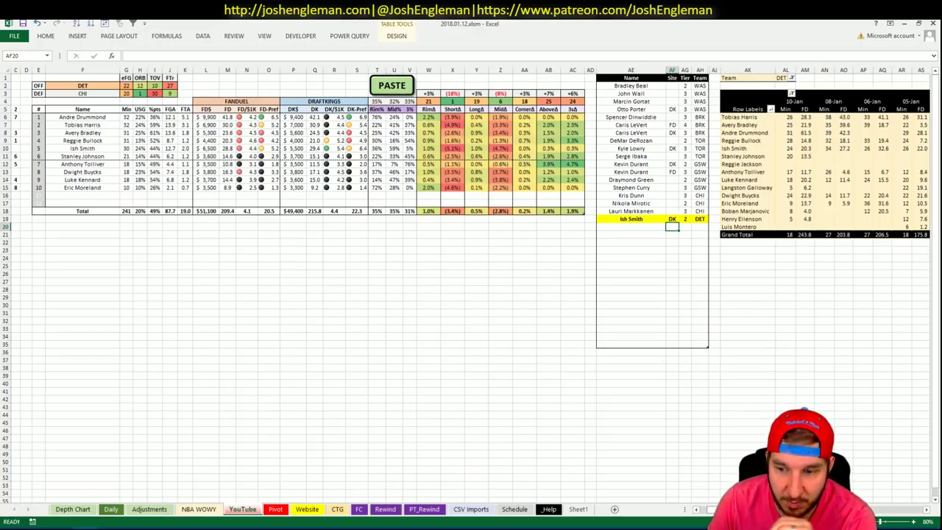
Add a second Ish Smith entry to the picks table with site FD and tier 4.
{"action": "scroll", "coordinate": [685, 507], "scroll_direction": "left", "scroll_amount": 2}
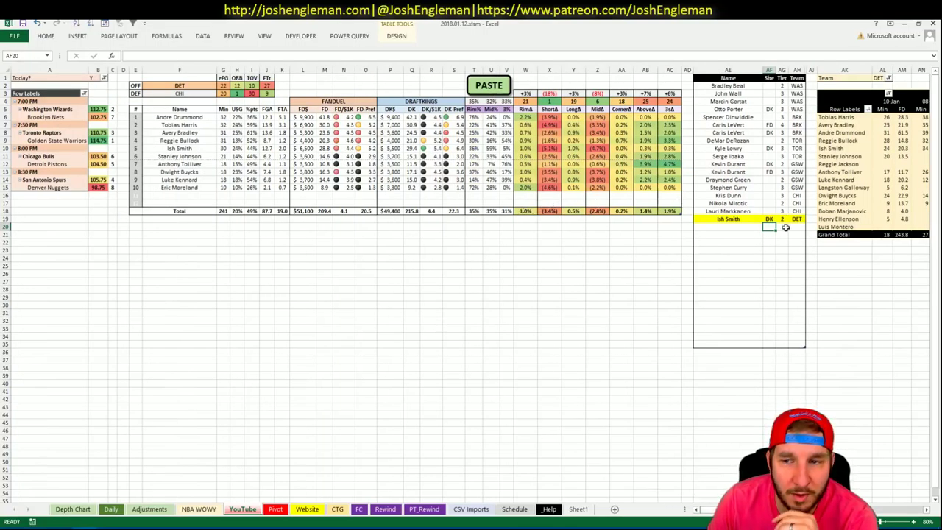
{"action": "left_click", "coordinate": [756, 226]}
{"action": "type", "text": "Ish"}
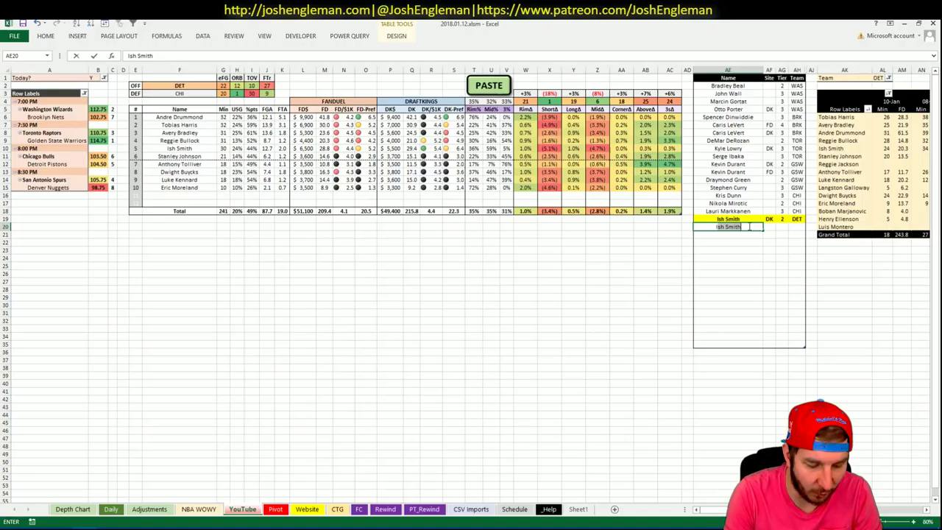
{"action": "type", "text": " Smith"}
{"action": "key", "text": "Tab"}
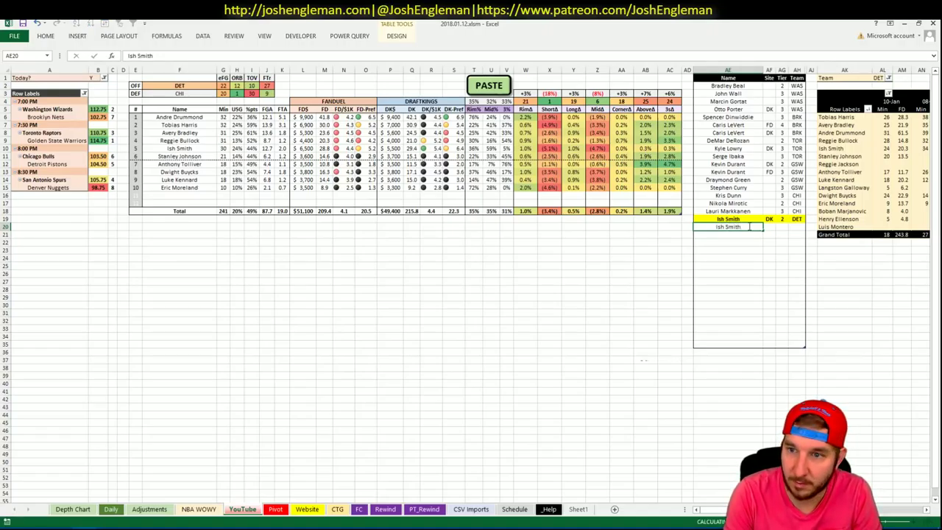
{"action": "type", "text": "FD"}
{"action": "key", "text": "Tab"}
{"action": "type", "text": "4"}
{"action": "key", "text": "Return"}
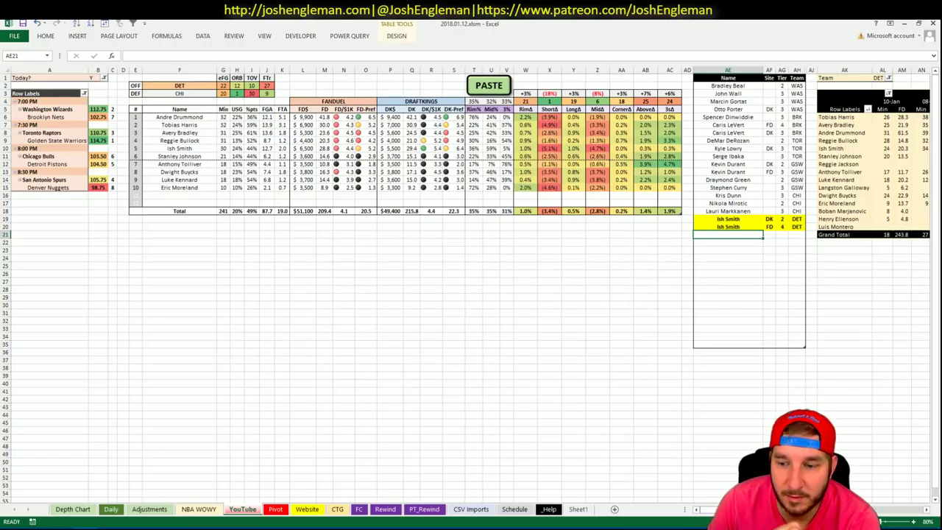
Examine the Detroit players' game-by-game minutes and FanDuel points in the recent-games pivot table.
{"action": "scroll", "coordinate": [471, 287], "scroll_direction": "right", "scroll_amount": 8}
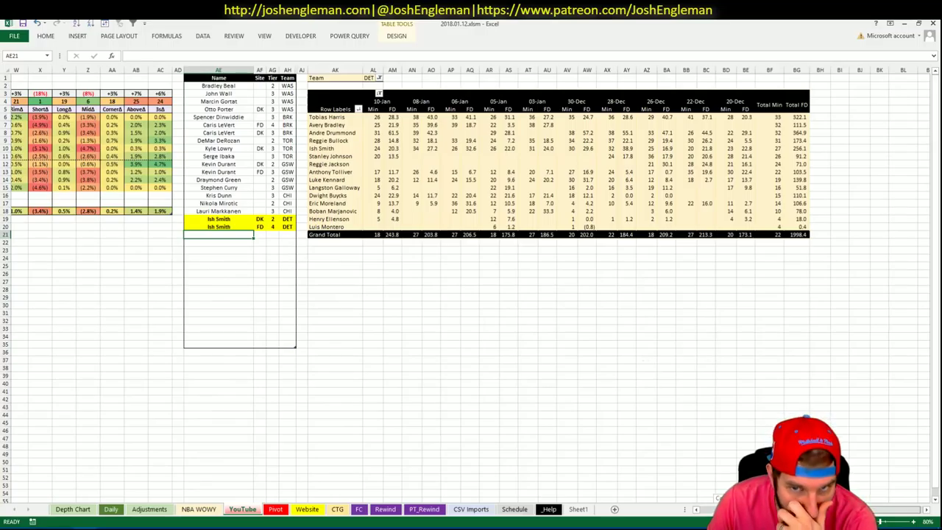
{"action": "scroll", "coordinate": [471, 287], "scroll_direction": "left", "scroll_amount": 1}
{"action": "scroll", "coordinate": [471, 287], "scroll_direction": "left", "scroll_amount": 8}
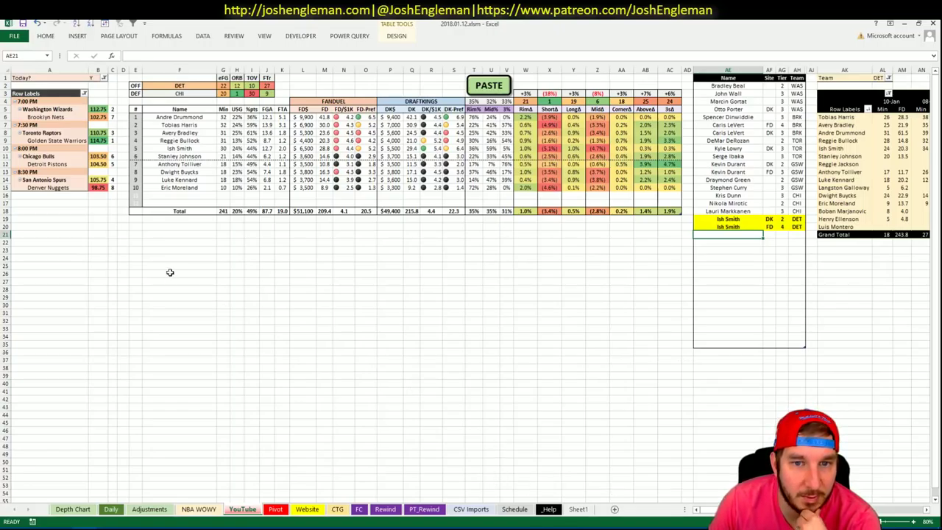
Set the offense team in the matchup sheet to SAS.
{"action": "left_click", "coordinate": [179, 85]}
{"action": "type", "text": "SS"}
{"action": "key", "text": "Return"}
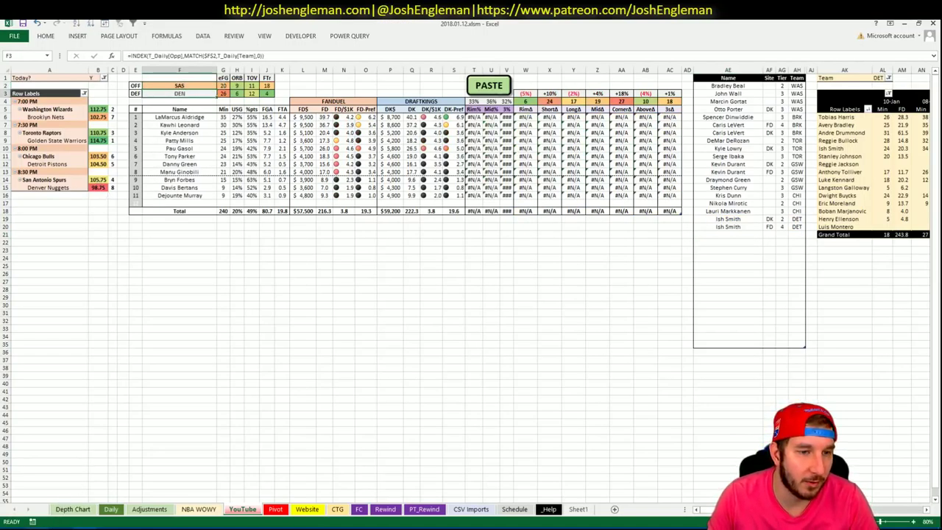
Switch to Chrome and open the San Antonio Spurs player stats page on Cleaning the Glass.
{"action": "mouse_move", "coordinate": [51, 527]}
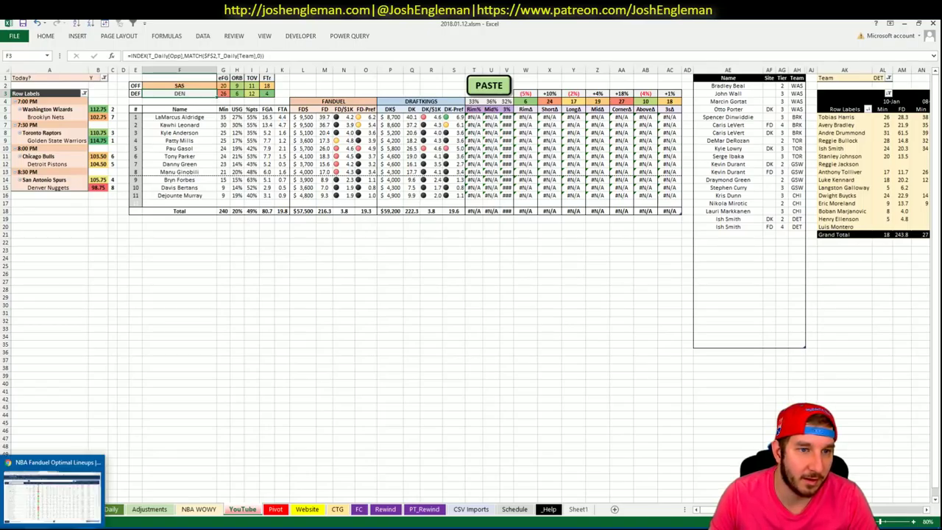
{"action": "left_click", "coordinate": [52, 489]}
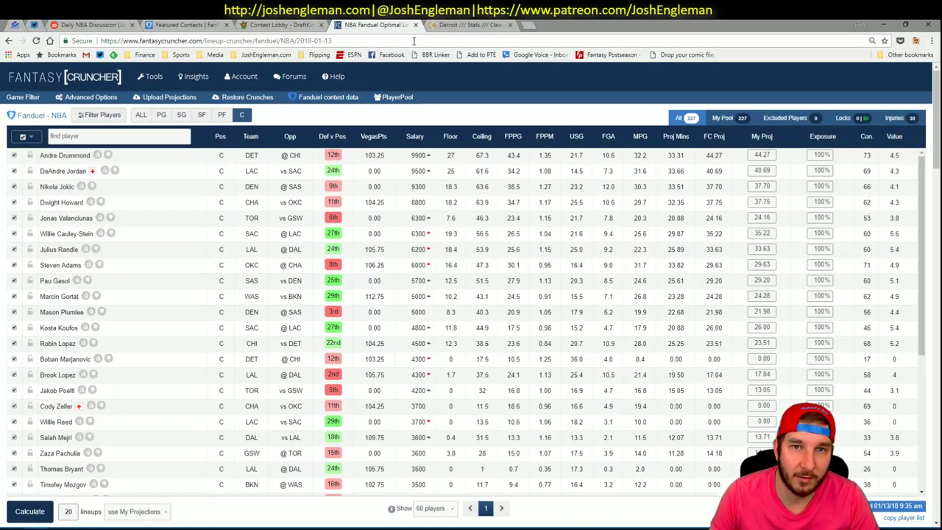
{"action": "key", "text": "ctrl+Tab"}
{"action": "left_click", "coordinate": [237, 98]}
{"action": "type", "text": "spurs"}
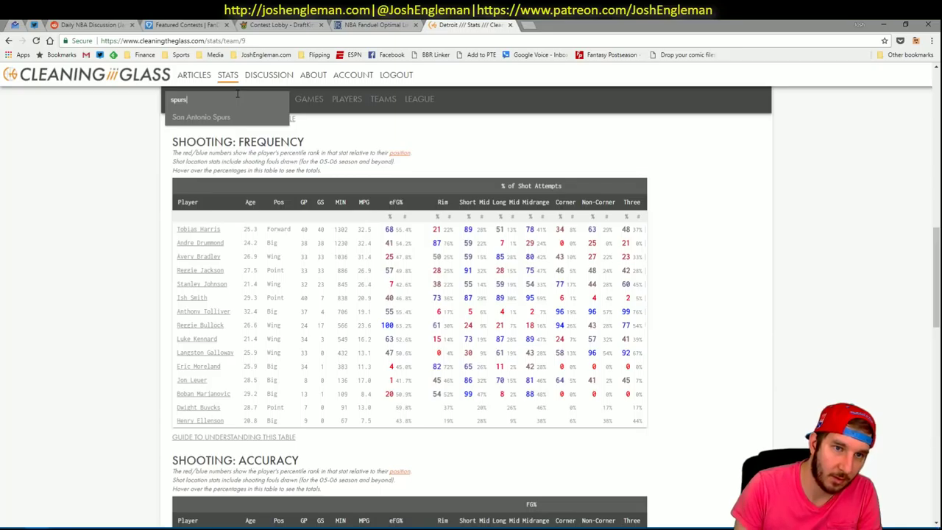
{"action": "key", "text": "Return"}
{"action": "key", "text": "alt+Tab"}
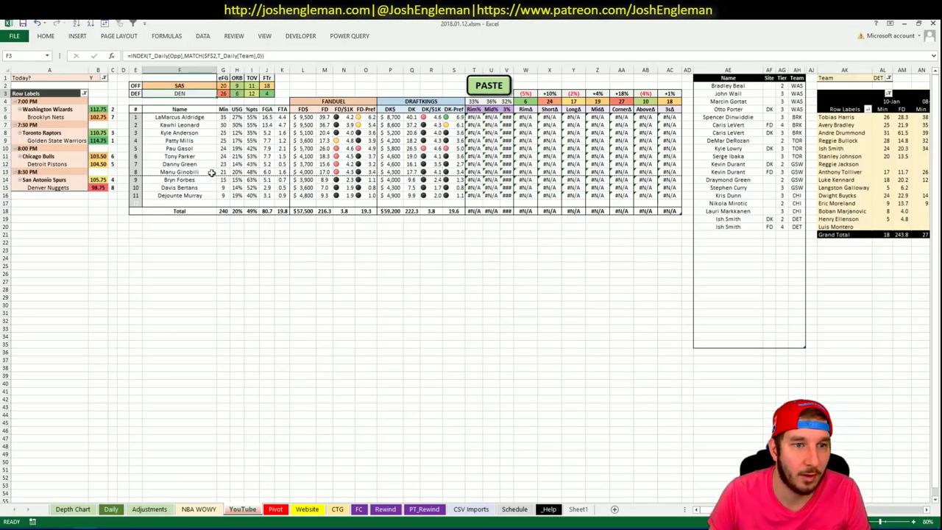
{"action": "key", "text": "alt+Tab"}
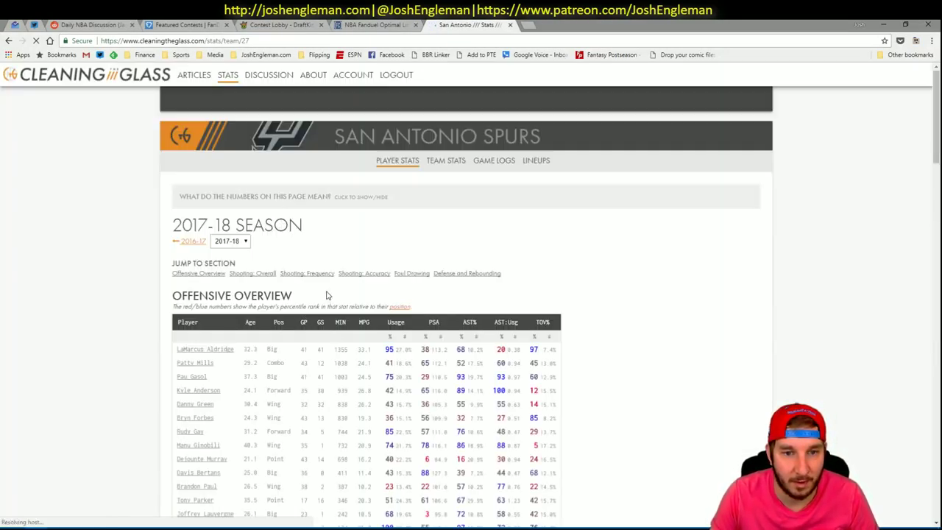
Copy the Spurs' Shooting: Frequency player rows and paste them into the Excel matchup sheet's shooting data.
{"action": "left_click", "coordinate": [322, 273]}
{"action": "scroll", "coordinate": [356, 274], "scroll_direction": "down", "scroll_amount": 5}
{"action": "left_click_drag", "start_coordinate": [638, 445], "coordinate": [179, 230]}
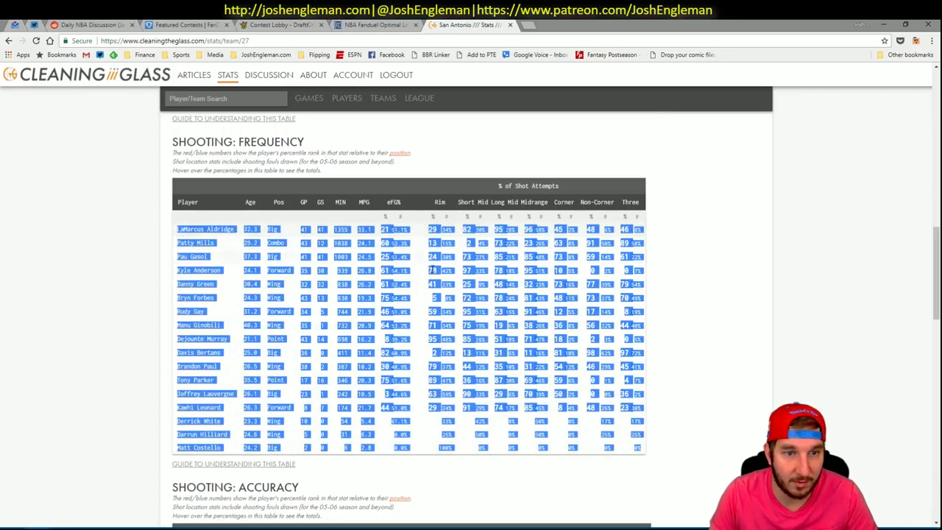
{"action": "key", "text": "alt+Tab"}
{"action": "left_click", "coordinate": [504, 85]}
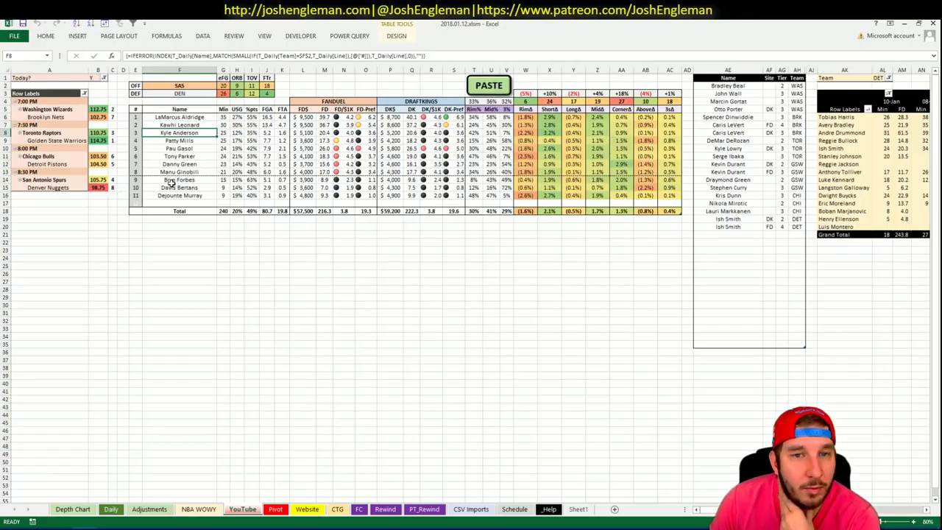
Add LaMarcus Aldridge to the picks table with site DK and tier 3.
{"action": "left_click", "coordinate": [731, 234]}
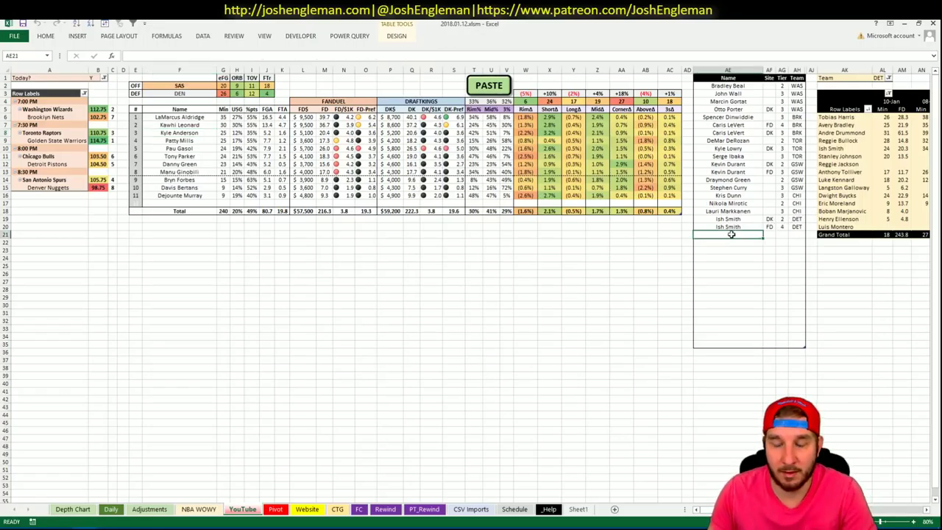
{"action": "type", "text": "Lam"}
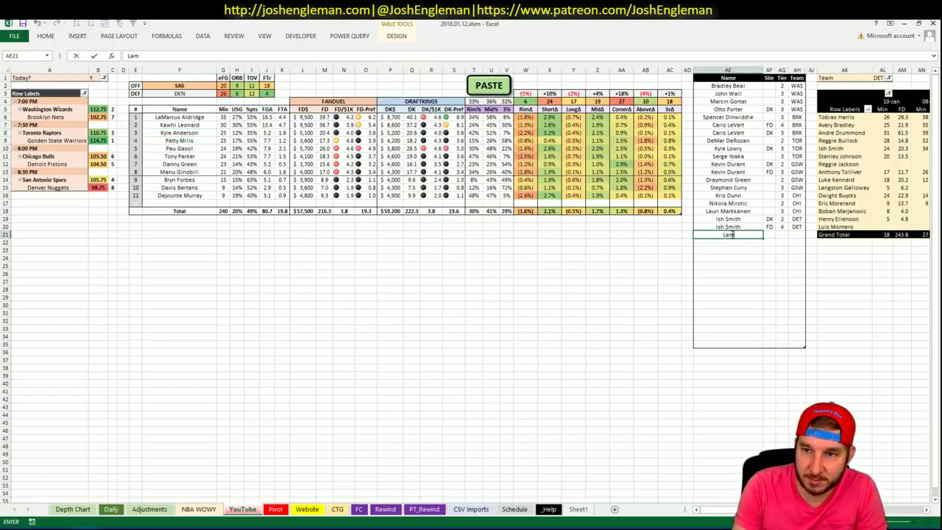
{"action": "type", "text": "arcus Aldridge"}
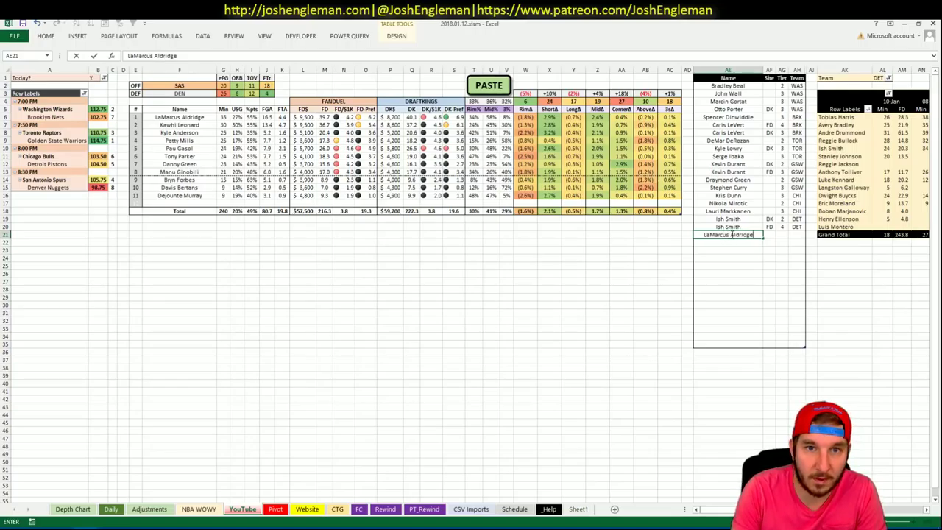
{"action": "key", "text": "ctrl+Return"}
{"action": "key", "text": "Tab"}
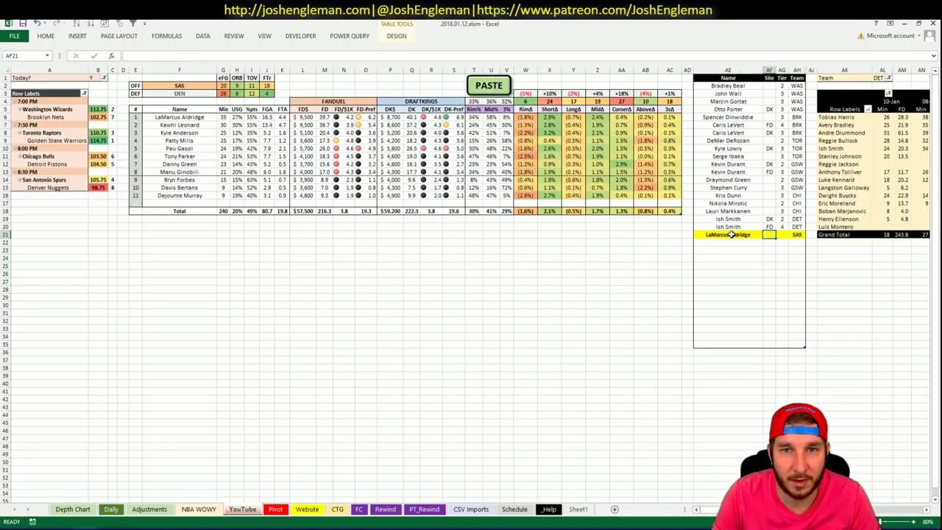
{"action": "type", "text": "DK"}
{"action": "key", "text": "Tab"}
{"action": "type", "text": "3"}
{"action": "key", "text": "ctrl+Return"}
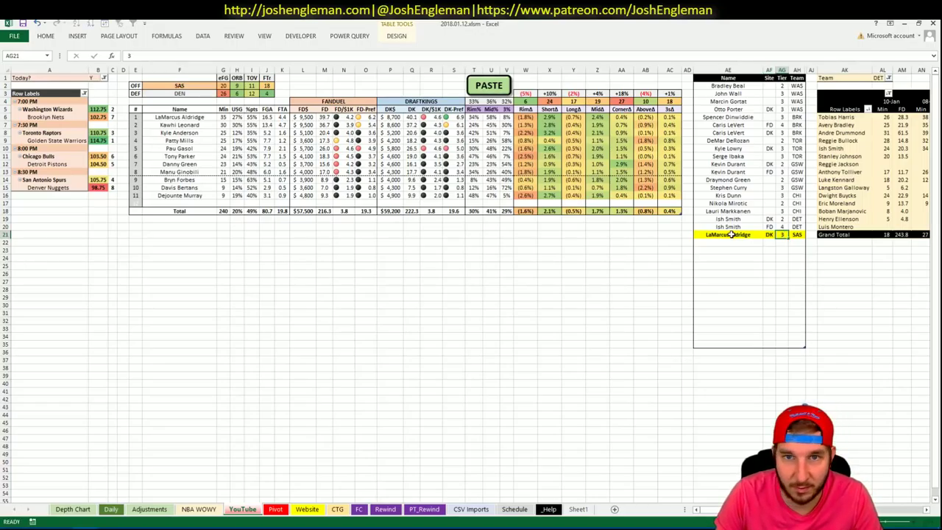
{"action": "key", "text": "Return"}
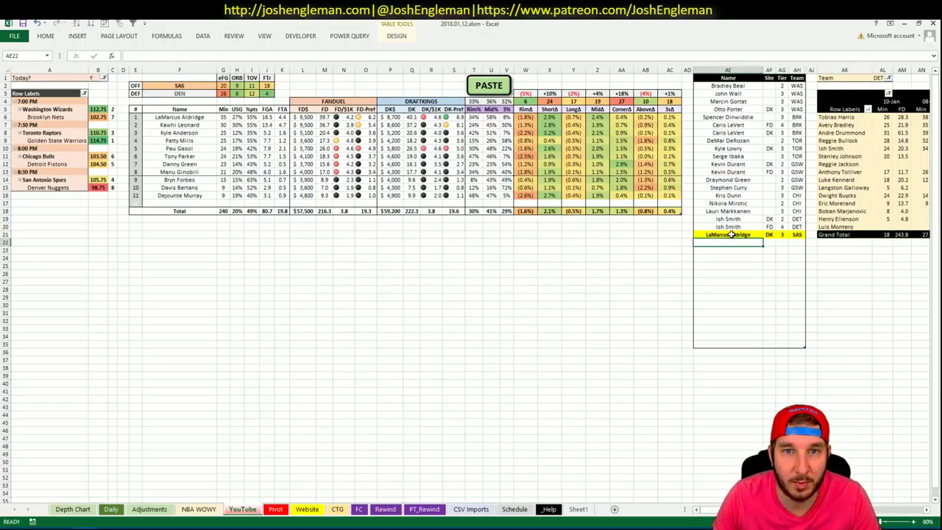
Filter the recent-games pivot table to team SAS and check the players' recent minutes and FanDuel points.
{"action": "left_click", "coordinate": [883, 78]}
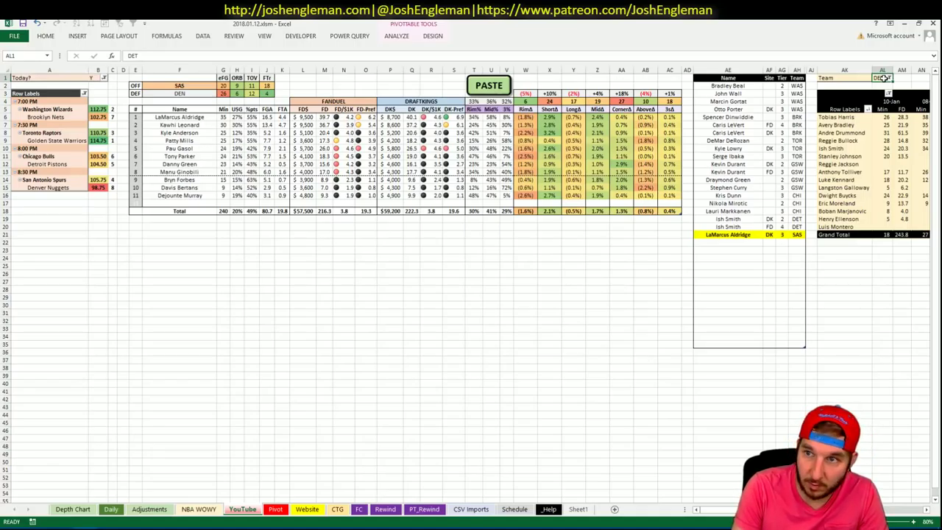
{"action": "type", "text": "SAS"}
{"action": "key", "text": "Return"}
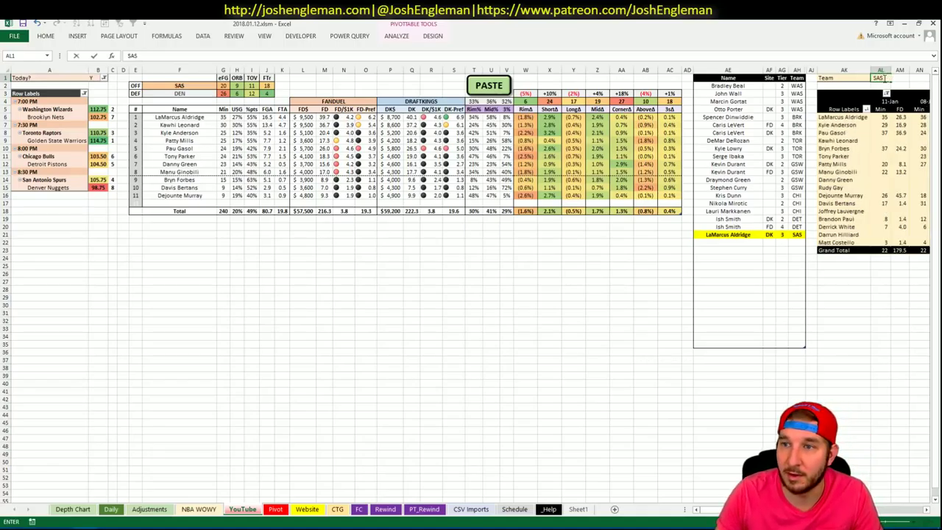
{"action": "mouse_move", "coordinate": [737, 516]}
{"action": "left_mouse_down"}
{"action": "mouse_move", "coordinate": [905, 518]}
{"action": "mouse_move", "coordinate": [736, 518]}
{"action": "left_mouse_up"}
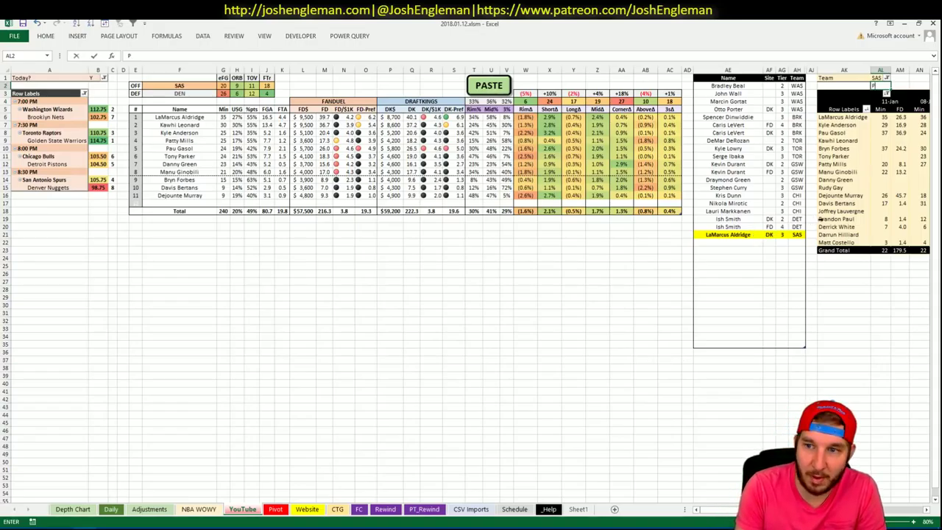
Add Pau Gasol to the picks table with tier 4 and no site.
{"action": "left_click", "coordinate": [738, 243]}
{"action": "type", "text": "Pau Gasol"}
{"action": "key", "text": "Tab"}
{"action": "key", "text": "Tab"}
{"action": "type", "text": "4"}
{"action": "key", "text": "Return"}
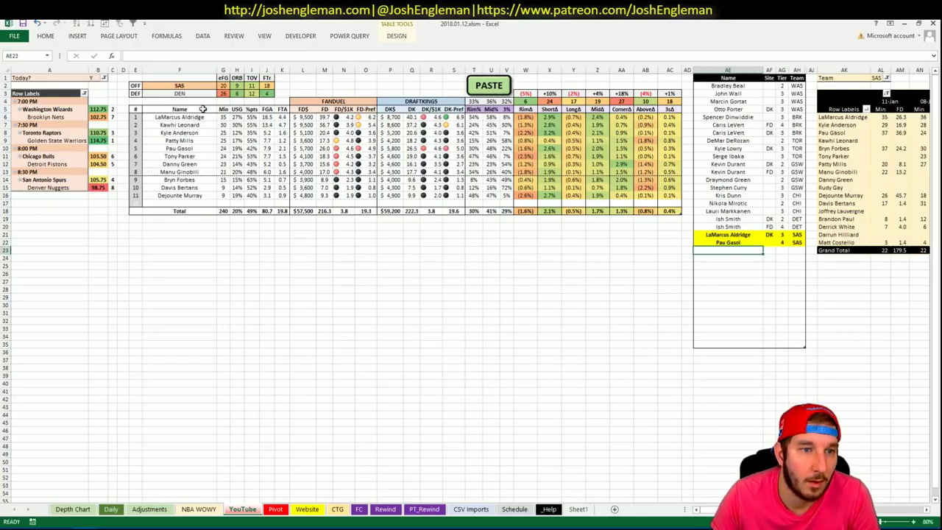
Change the offense team in the matchup sheet to DEN.
{"action": "left_click", "coordinate": [193, 86]}
{"action": "type", "text": "DEN"}
{"action": "key", "text": "ctrl+Return"}
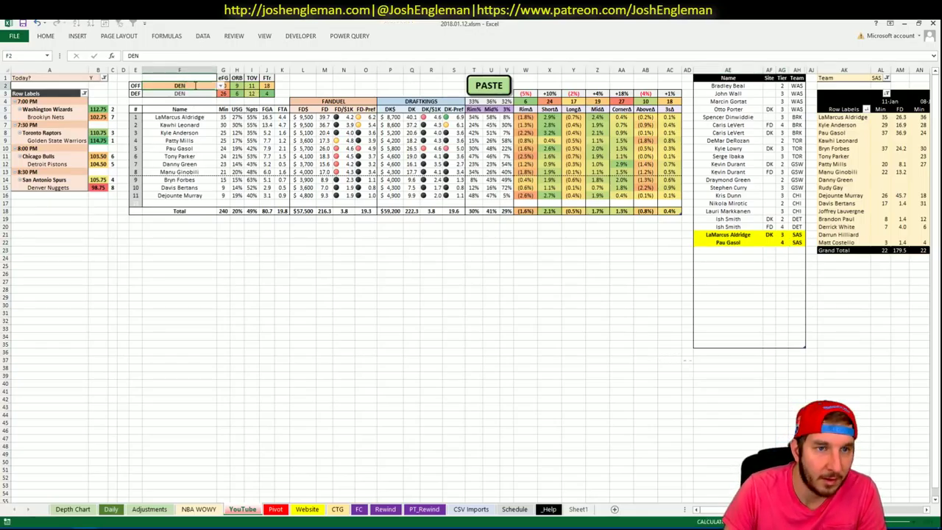
{"action": "left_click", "coordinate": [321, 422]}
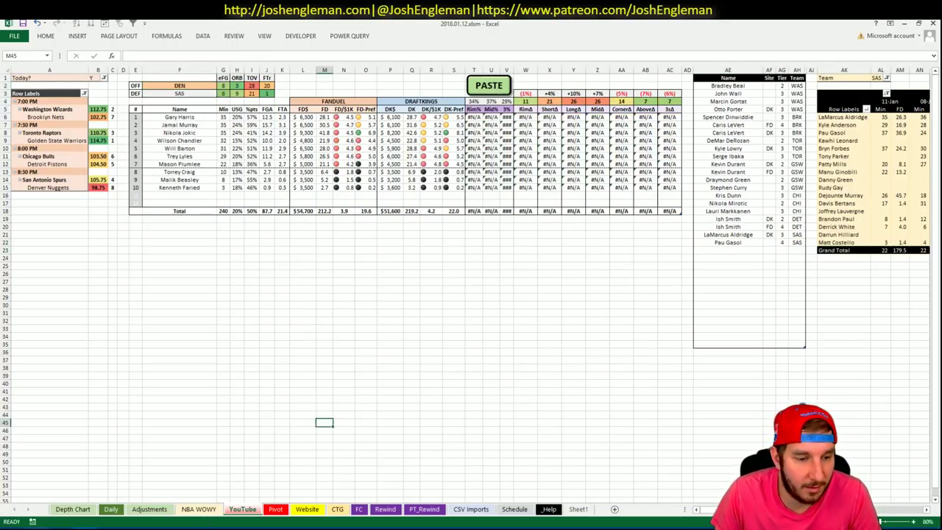
Switch to Chrome and open the Denver Nuggets player stats page on Cleaning the Glass.
{"action": "key", "text": "alt+Tab"}
{"action": "left_click", "coordinate": [206, 99]}
{"action": "type", "text": "augg"}
{"action": "key", "text": "Return"}
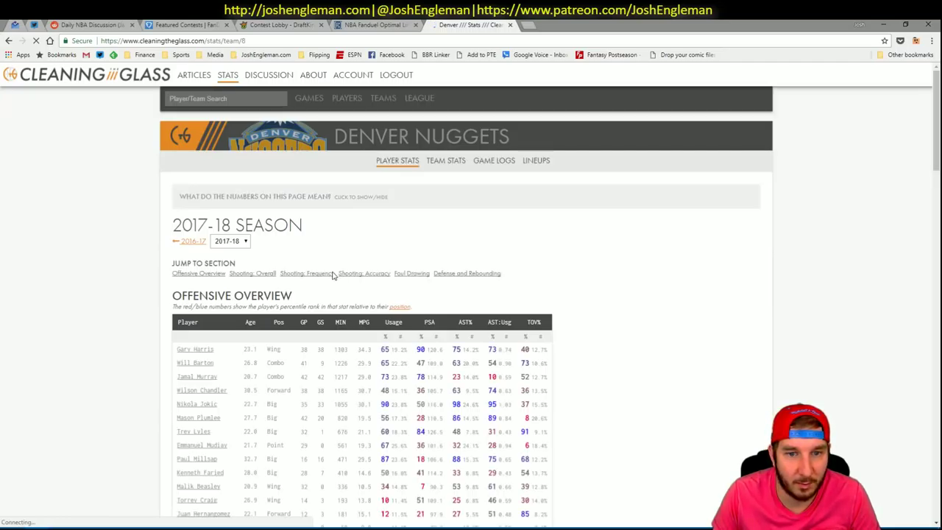
Copy the Nuggets' Shooting: Frequency player rows and paste them into the Excel matchup sheet's shooting data.
{"action": "scroll", "coordinate": [363, 273], "scroll_direction": "down", "scroll_amount": 10}
{"action": "left_click_drag", "start_coordinate": [645, 426], "coordinate": [178, 231]}
{"action": "key", "text": "ctrl+c"}
{"action": "key", "text": "alt+Tab"}
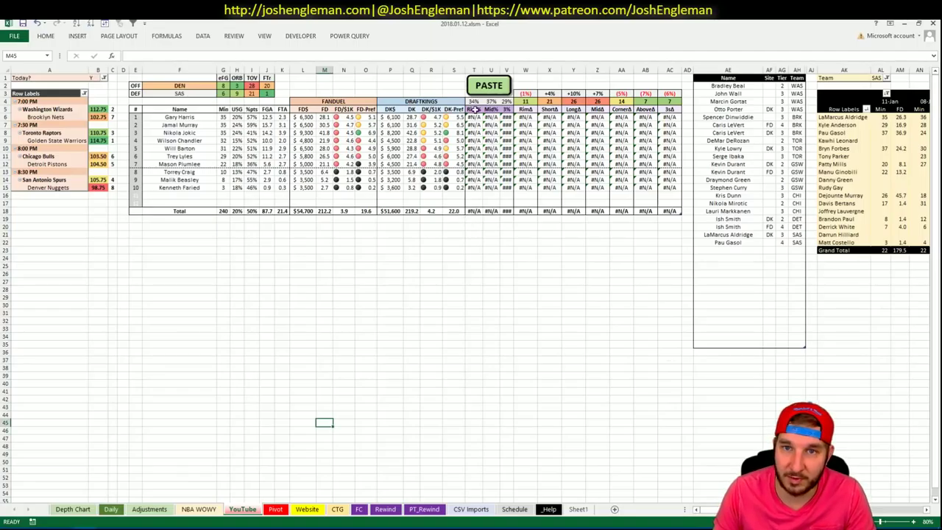
{"action": "left_click", "coordinate": [485, 87]}
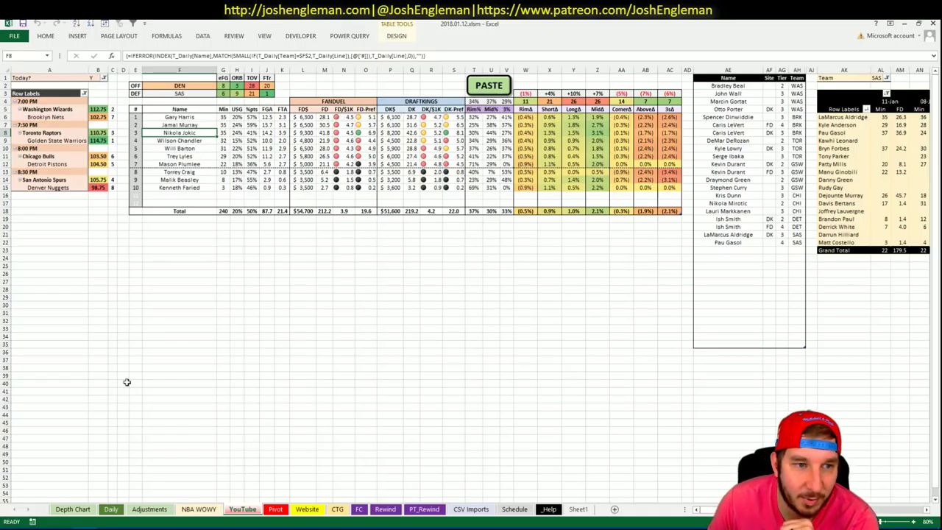
{"action": "key", "text": "alt+Tab"}
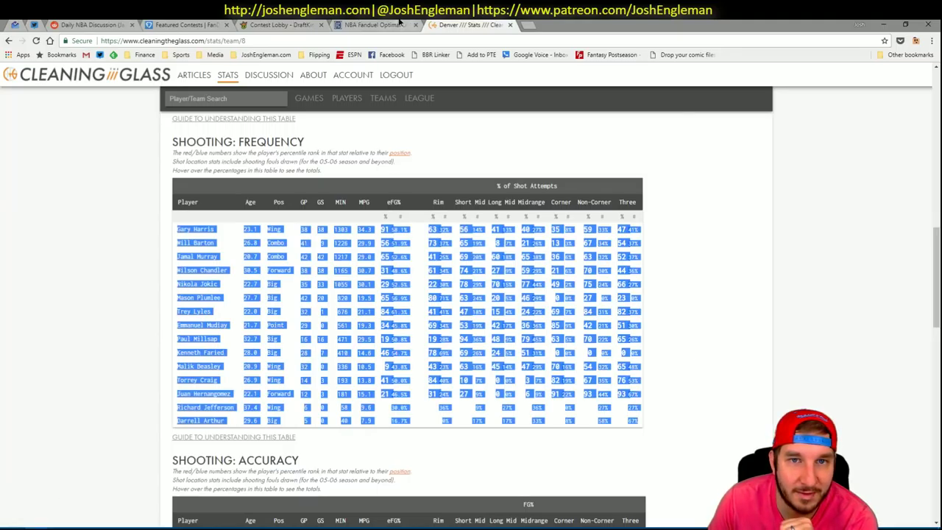
{"action": "left_click", "coordinate": [375, 24]}
{"action": "left_click", "coordinate": [469, 24]}
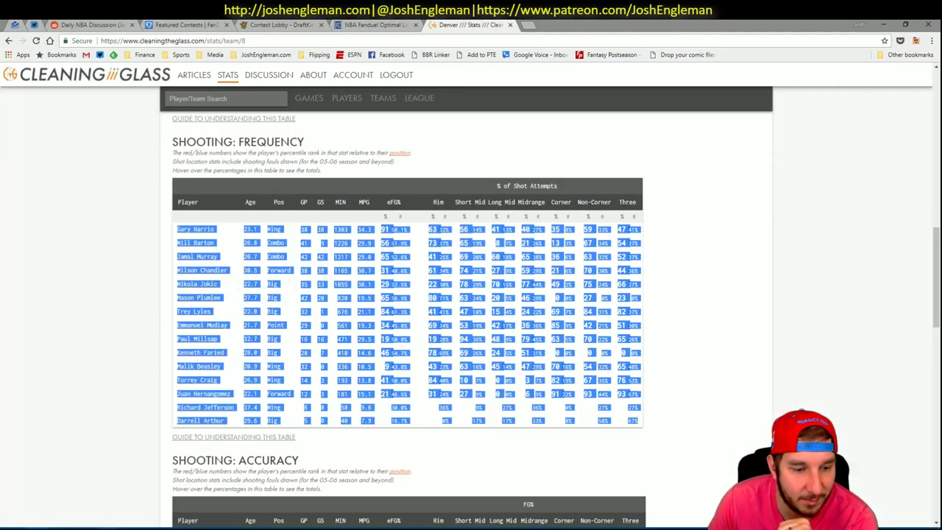
{"action": "key", "text": "alt+Tab"}
{"action": "left_click", "coordinate": [285, 298]}
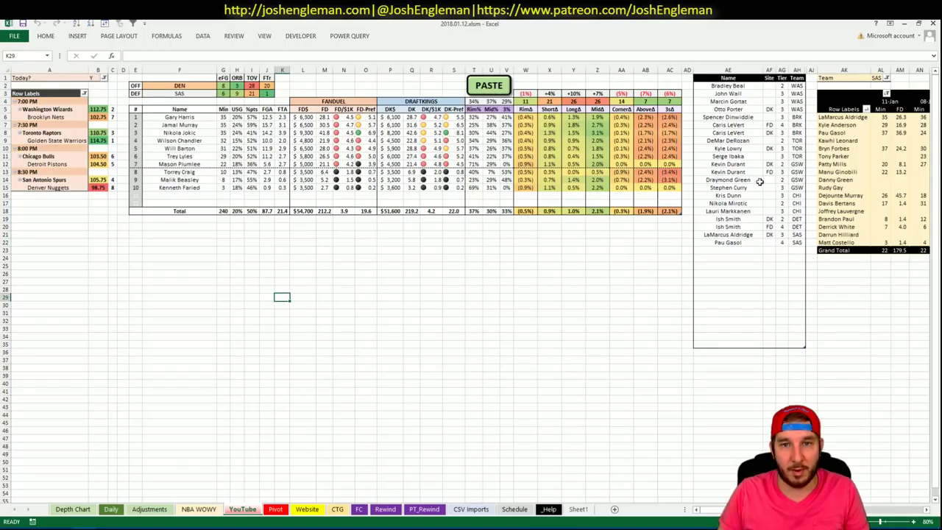
Add Jamal Murray to the picks table with tier 3 and no site.
{"action": "left_click", "coordinate": [719, 249]}
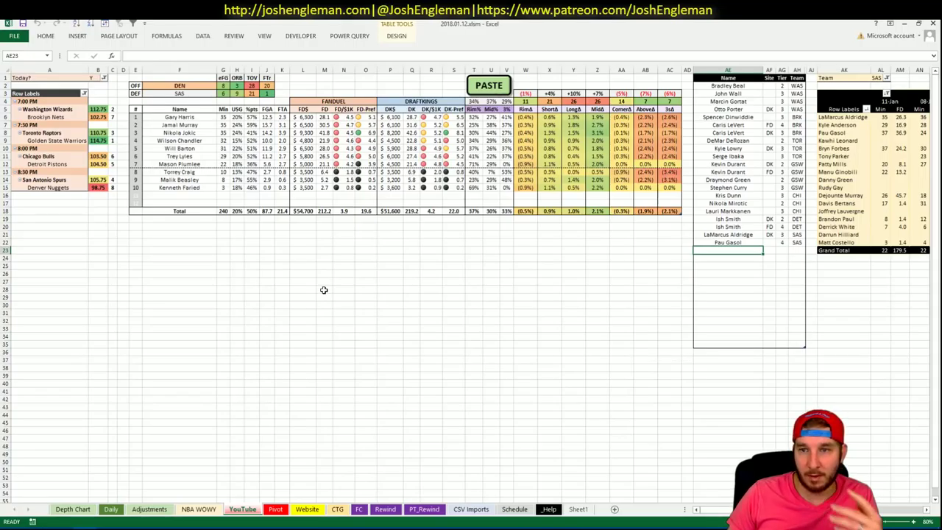
{"action": "type", "text": "Jamal Murray"}
{"action": "key", "text": "Tab"}
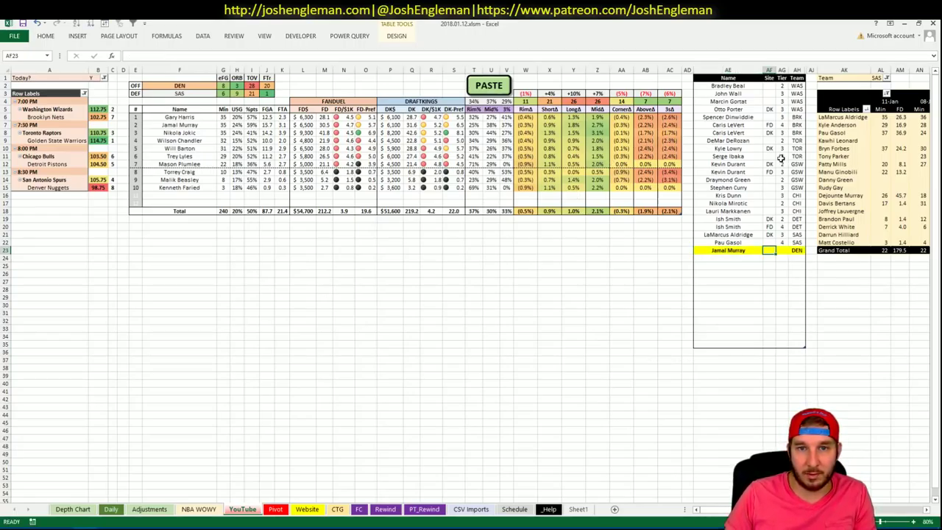
{"action": "left_click", "coordinate": [876, 78]}
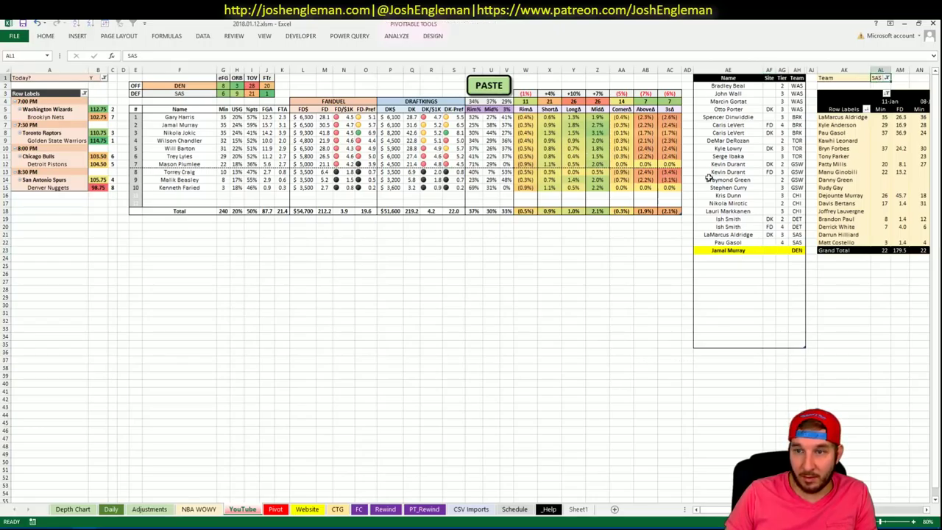
{"action": "left_click", "coordinate": [776, 252]}
{"action": "type", "text": "3"}
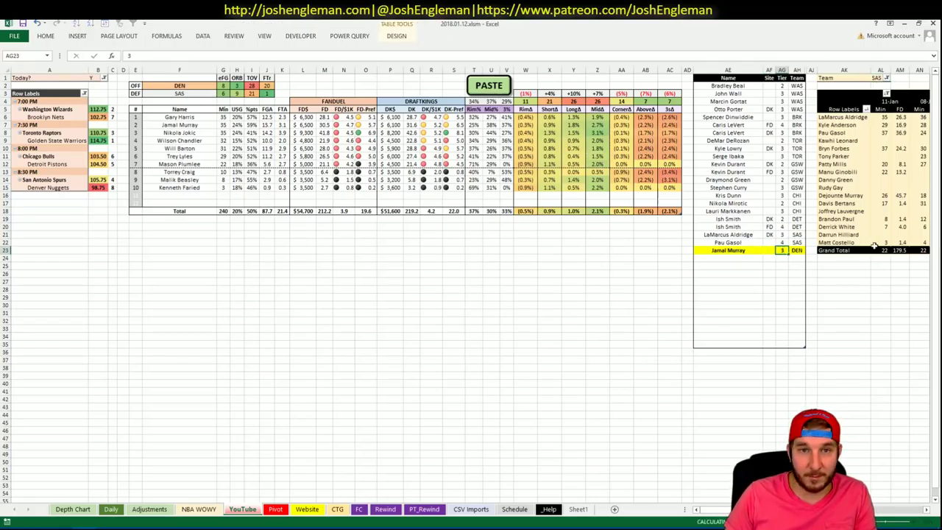
{"action": "key", "text": "Return"}
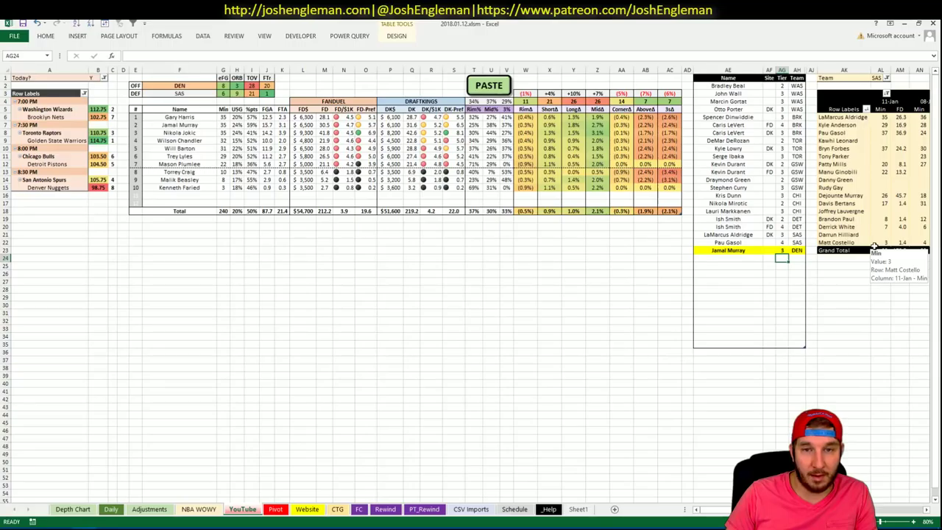
Add Nikola Jokic to the picks table with site DK and tier 2.
{"action": "key", "text": "Left"}
{"action": "key", "text": "Left"}
{"action": "type", "text": "Nikoa"}
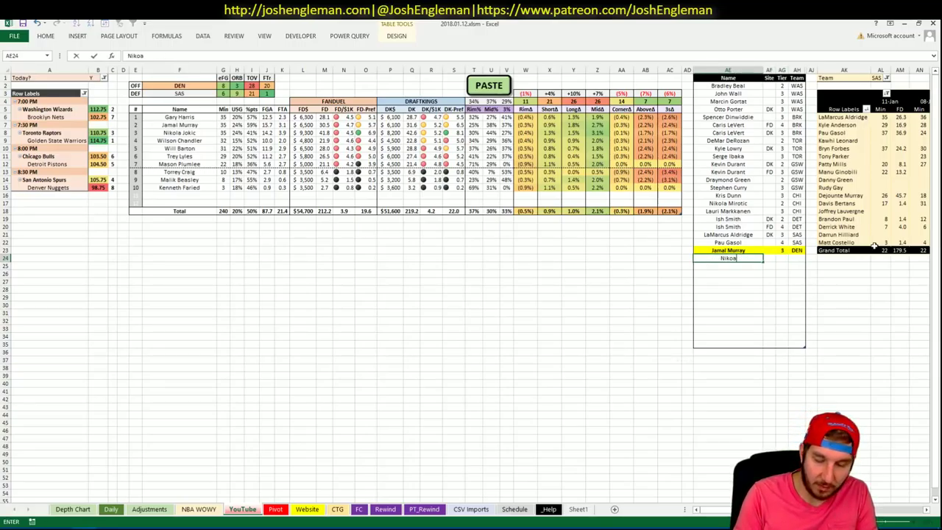
{"action": "type", "text": "la Jokic"}
{"action": "key", "text": "Tab"}
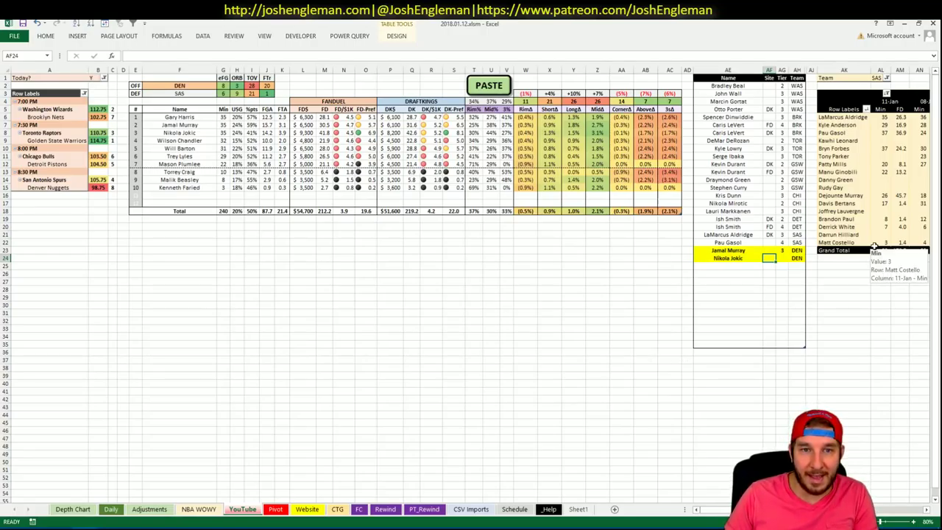
{"action": "type", "text": "DK"}
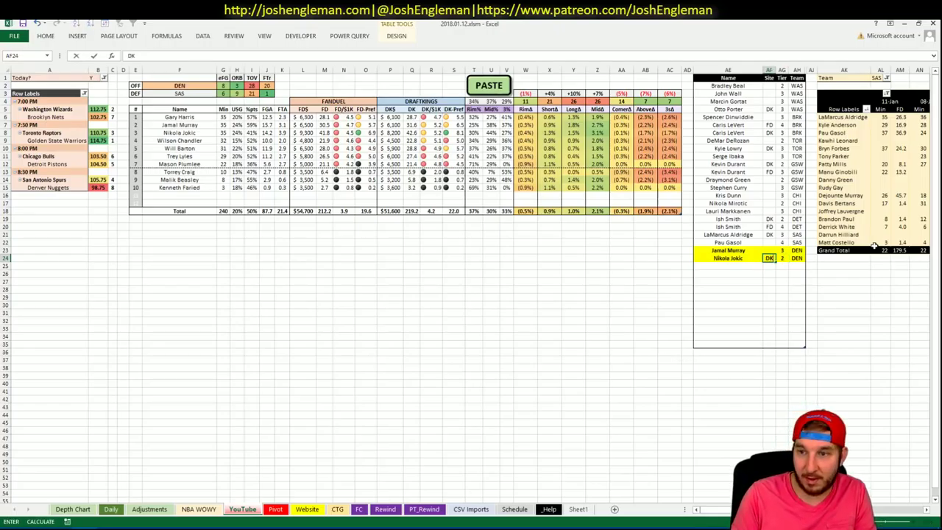
{"action": "key", "text": "Return"}
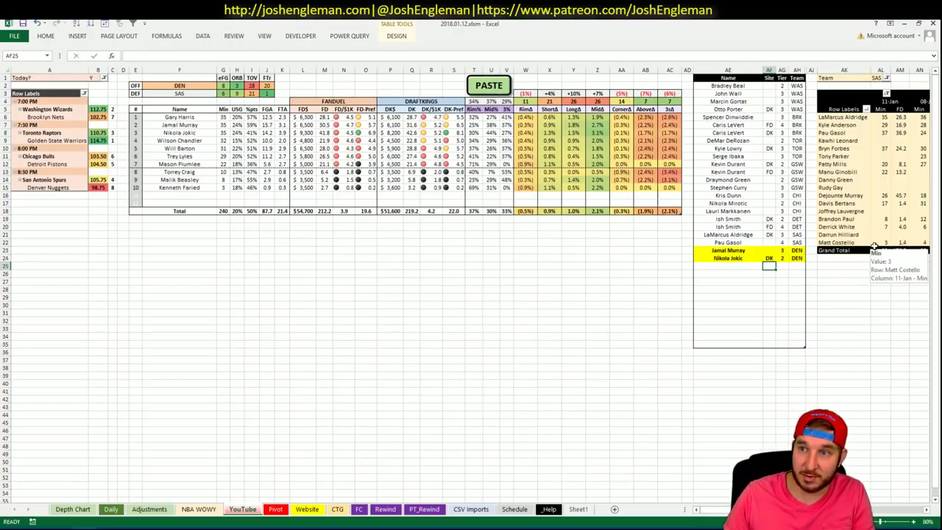
Add Nikola Jokic to the picks table a second time with site FD and tier 3.
{"action": "left_click", "coordinate": [742, 265]}
{"action": "type", "text": "Nikola"}
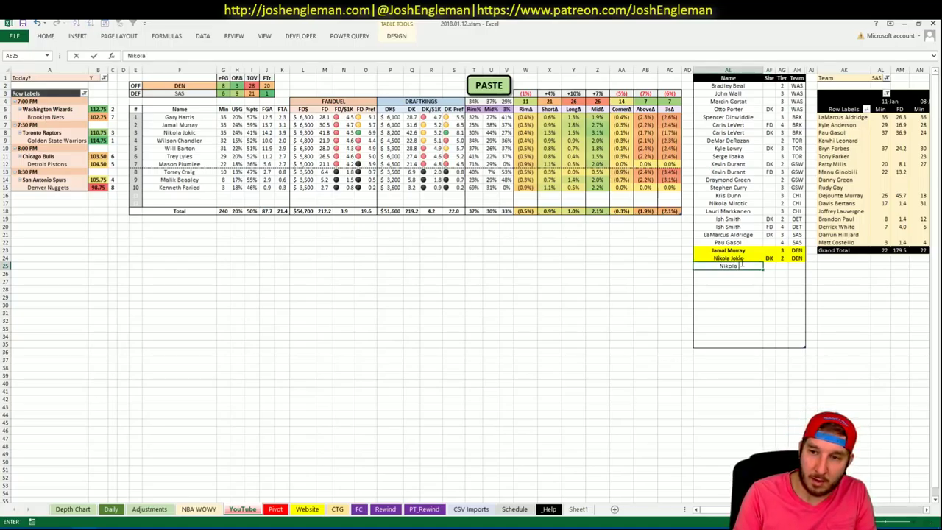
{"action": "key", "text": "Tab"}
{"action": "type", "text": "FD"}
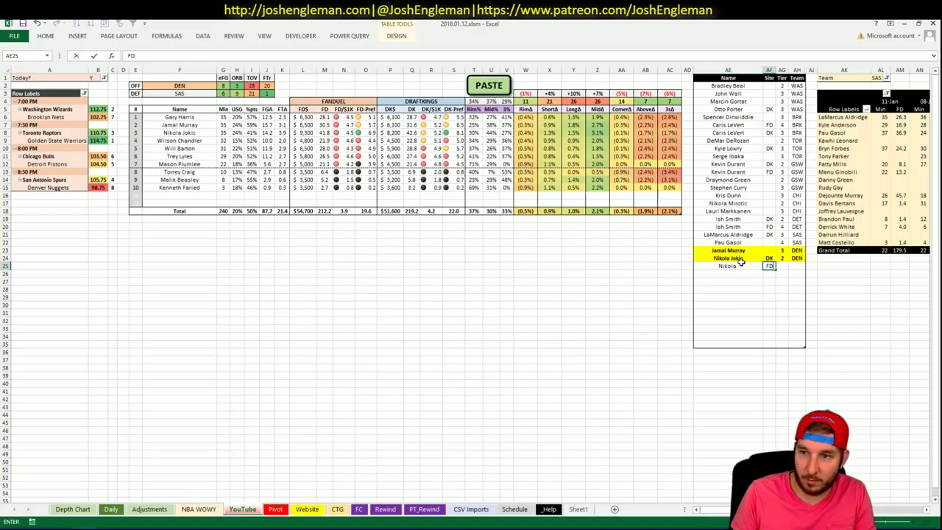
{"action": "key", "text": "ctrl+Return"}
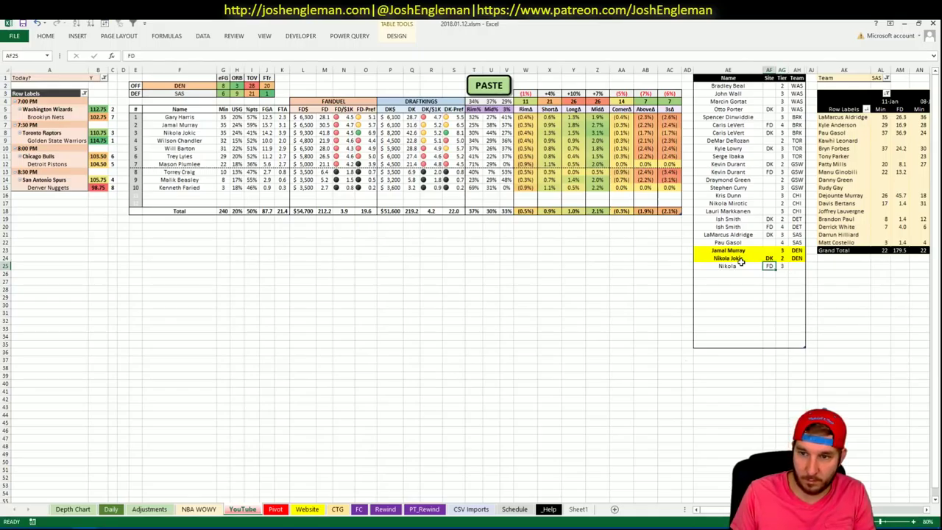
{"action": "double_click", "coordinate": [743, 266]}
{"action": "type", "text": "Jokic"}
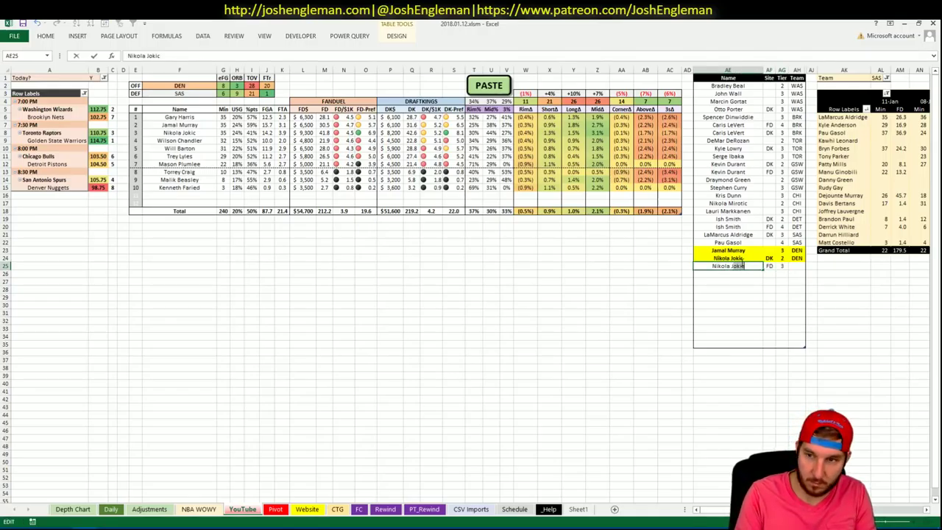
{"action": "key", "text": "Return"}
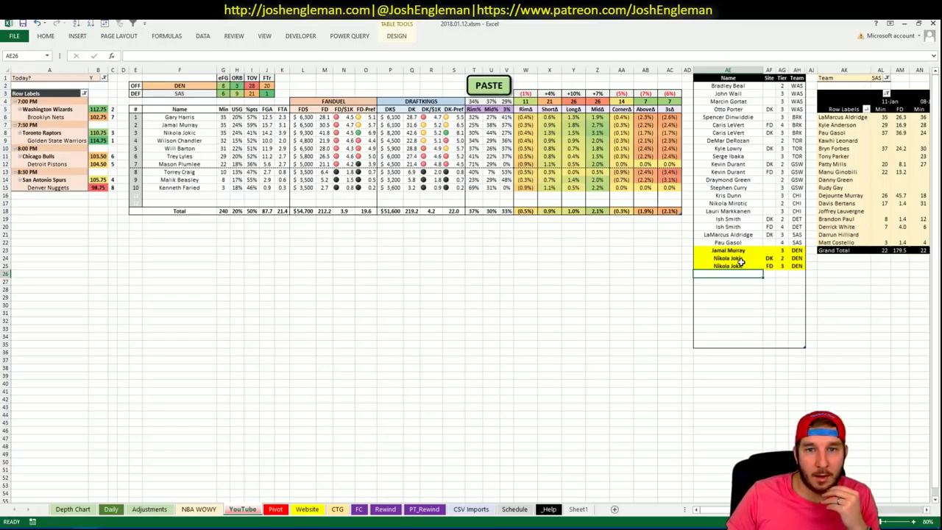
Add Wilson Chandler to the picks table with tier 3 and no site.
{"action": "type", "text": "Wils"}
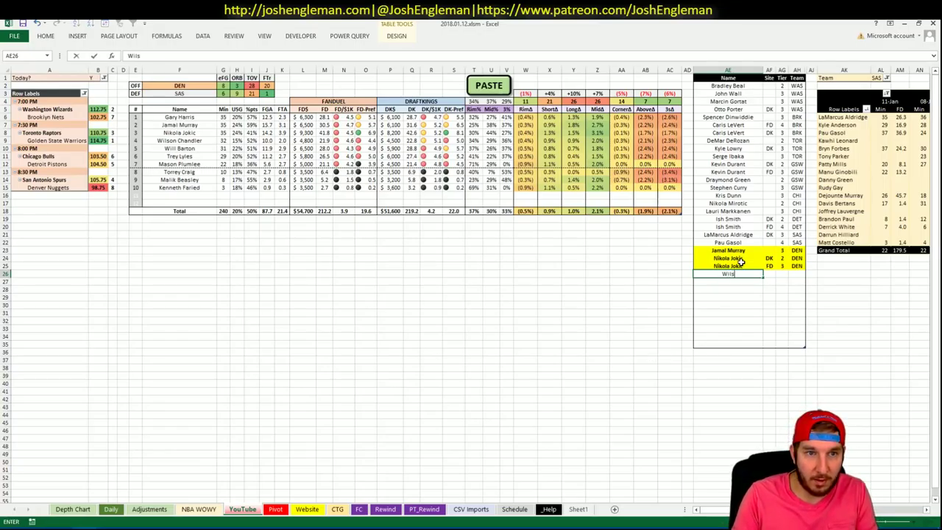
{"action": "type", "text": "on Chandler"}
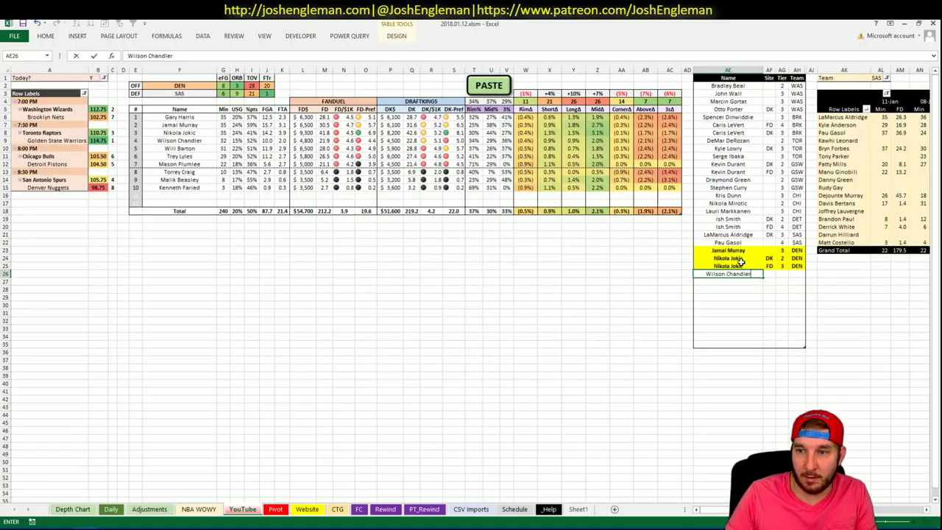
{"action": "key", "text": "Tab"}
{"action": "key", "text": "Tab"}
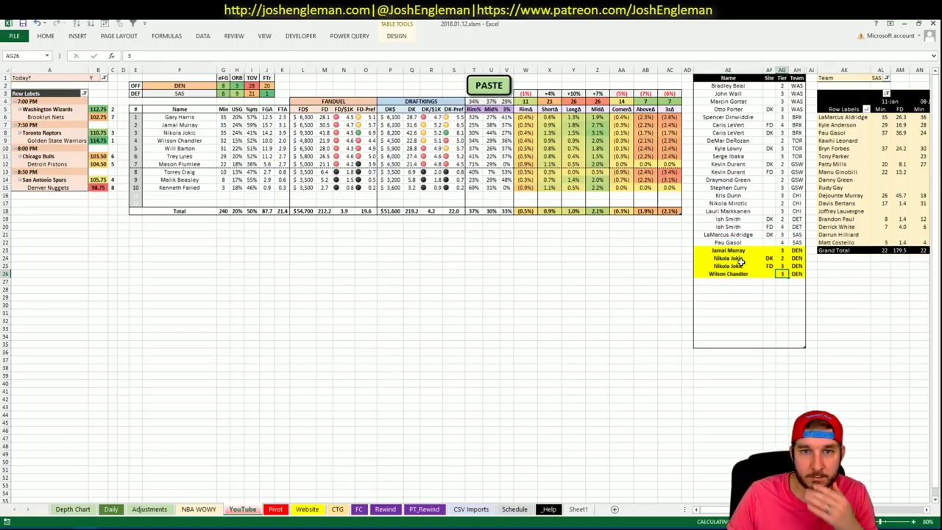
{"action": "key", "text": "Return"}
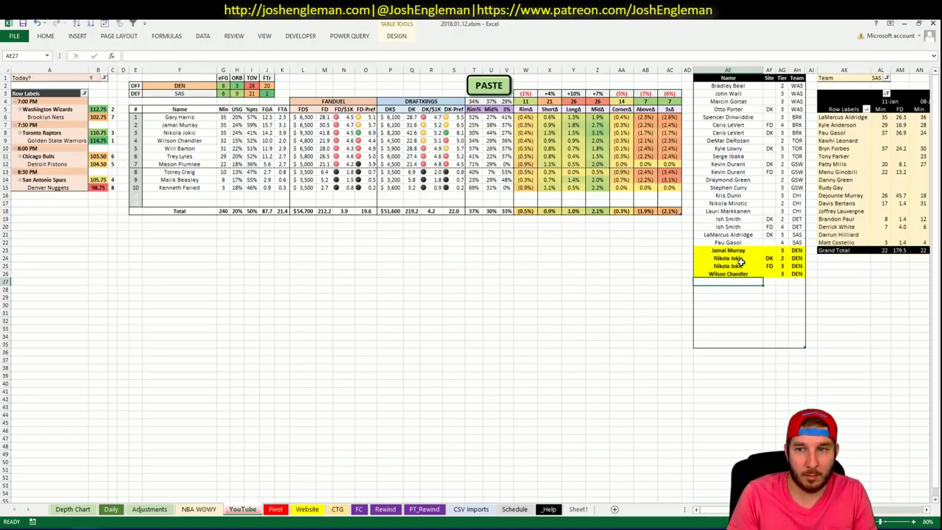
{"action": "type", "text": "Will"}
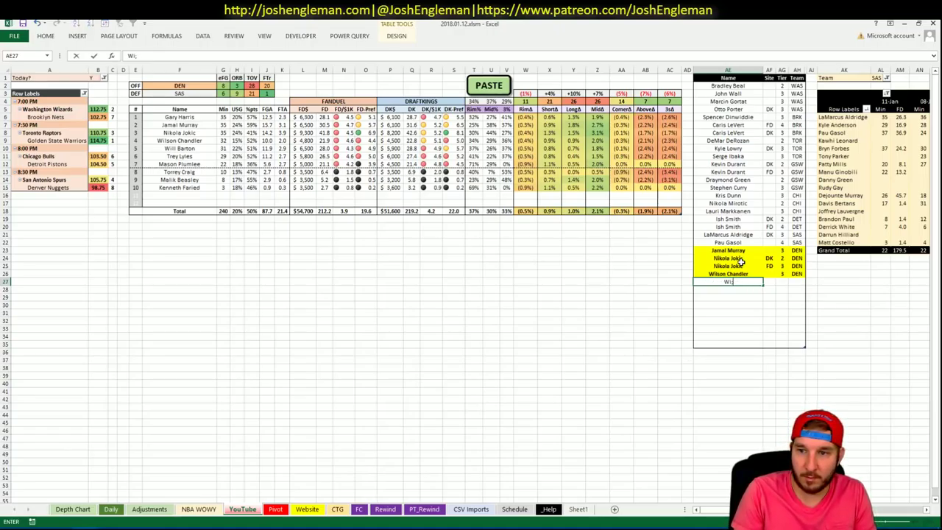
{"action": "type", "text": " Barton"}
{"action": "key", "text": "Tab"}
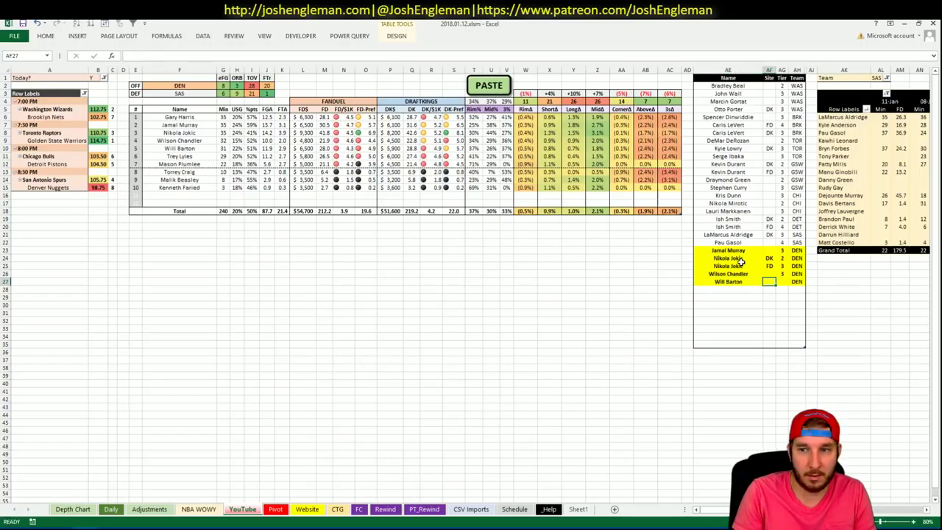
{"action": "key", "text": "ctrl+z"}
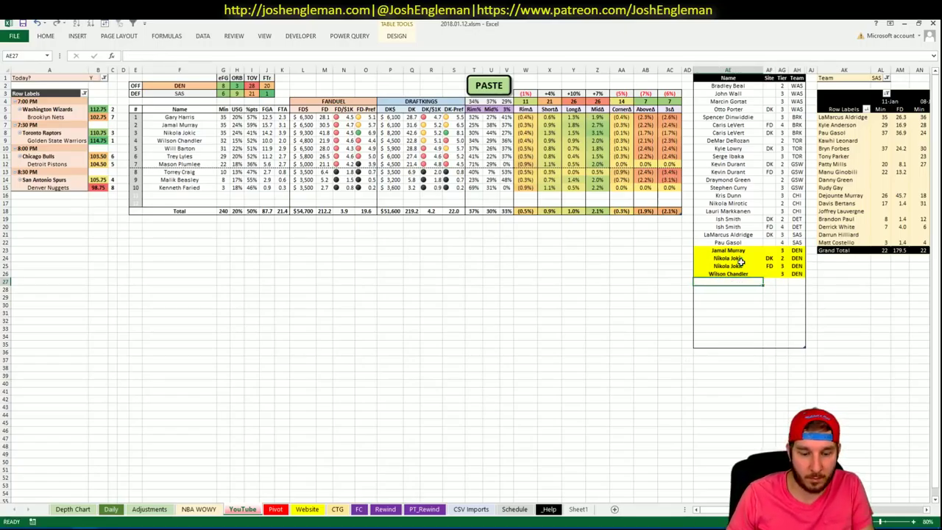
Add Will Barton to the first empty row of the picks table with tier 4 and no site.
{"action": "left_click", "coordinate": [749, 327]}
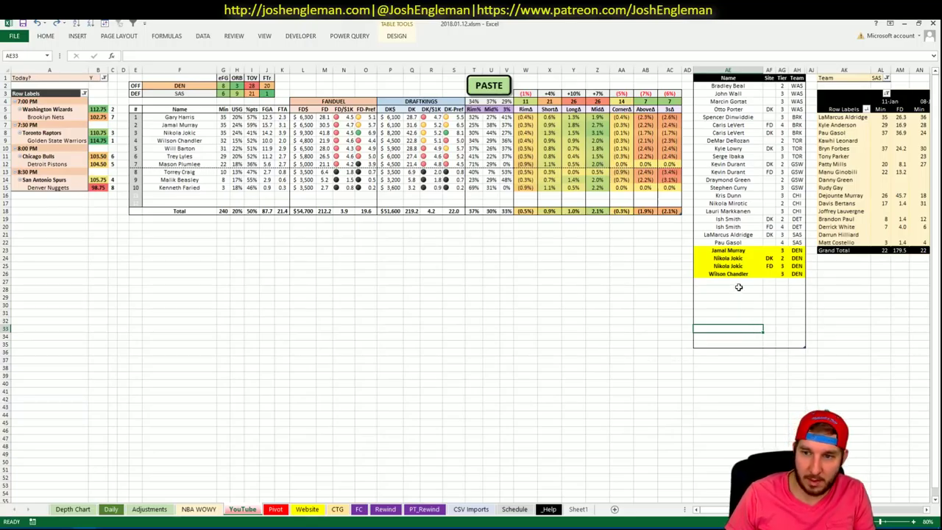
{"action": "key", "text": "Up"}
{"action": "key", "text": "Up"}
{"action": "key", "text": "Up"}
{"action": "key", "text": "Up"}
{"action": "key", "text": "Up"}
{"action": "key", "text": "Up"}
{"action": "type", "text": "Will B"}
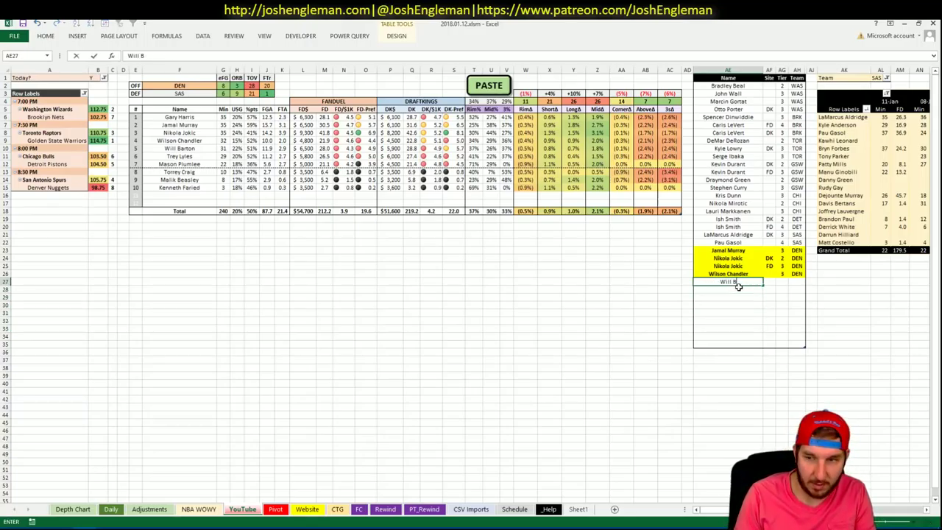
{"action": "type", "text": "arton"}
{"action": "key", "text": "Tab"}
{"action": "key", "text": "Tab"}
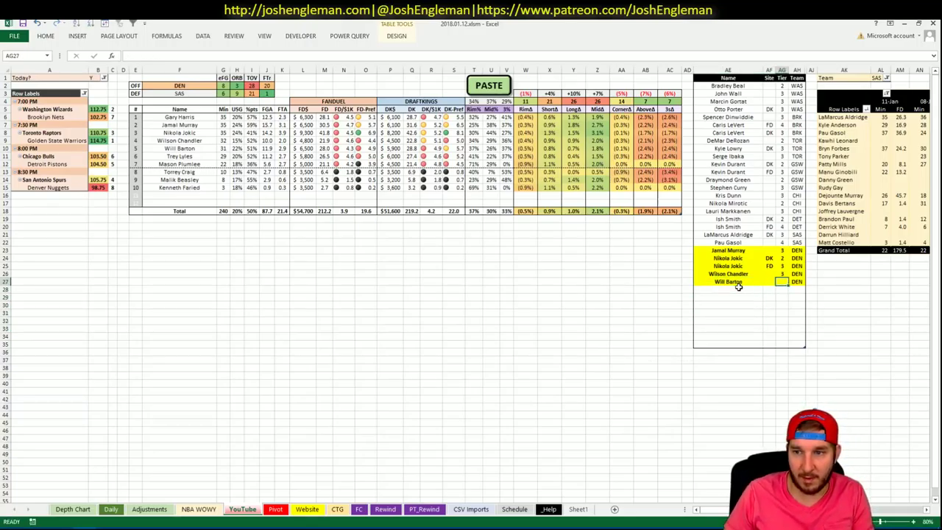
{"action": "type", "text": "4"}
{"action": "key", "text": "Return"}
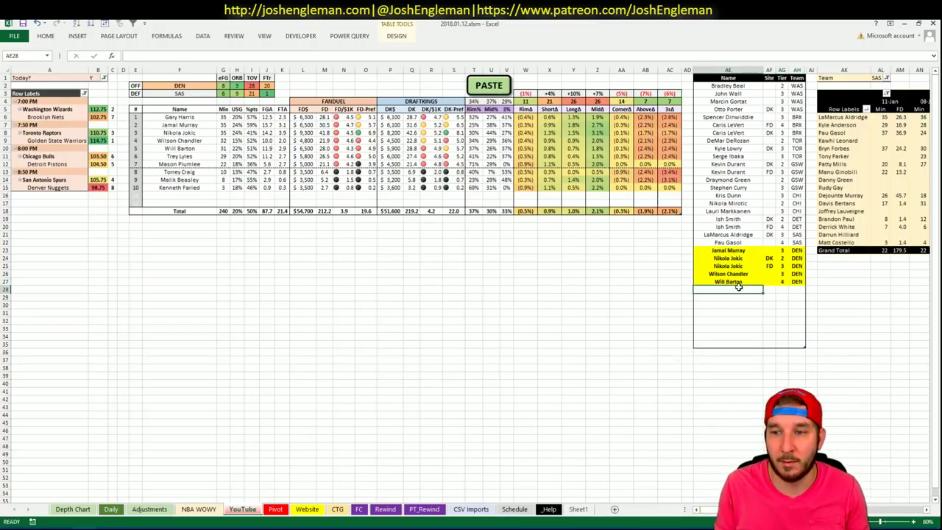
Delete the empty table rows below Will Barton in the picks table.
{"action": "mouse_move", "coordinate": [738, 287]}
{"action": "left_mouse_down"}
{"action": "mouse_move", "coordinate": [732, 346]}
{"action": "mouse_move", "coordinate": [732, 289]}
{"action": "left_mouse_up"}
{"action": "right_click", "coordinate": [733, 290]}
{"action": "mouse_move", "coordinate": [786, 382]}
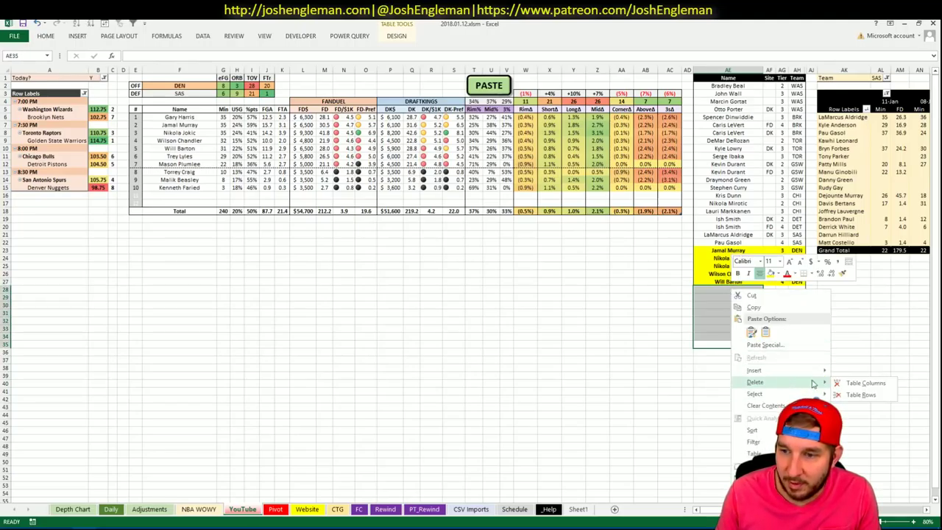
{"action": "left_click", "coordinate": [861, 395]}
Sort the picks table alphabetically by team.
{"action": "left_click", "coordinate": [752, 116]}
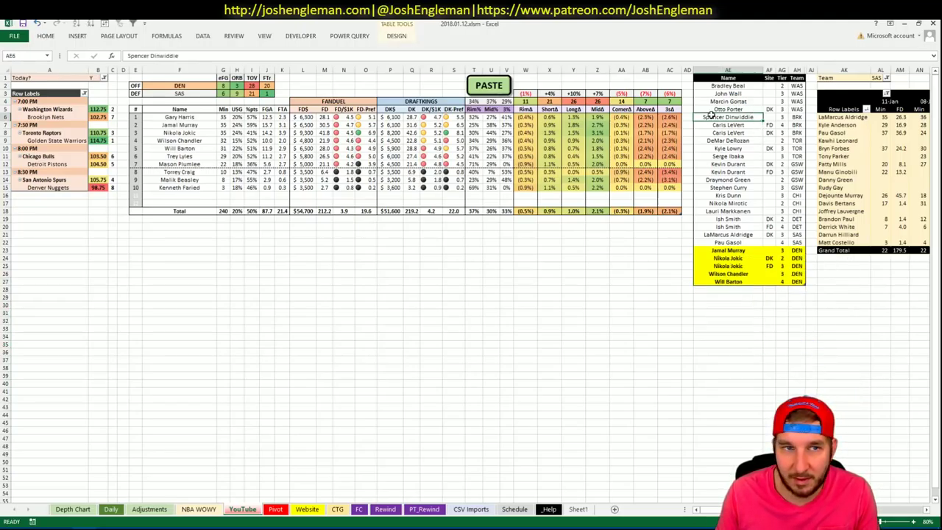
{"action": "left_click", "coordinate": [108, 24]}
{"action": "left_click", "coordinate": [506, 415]}
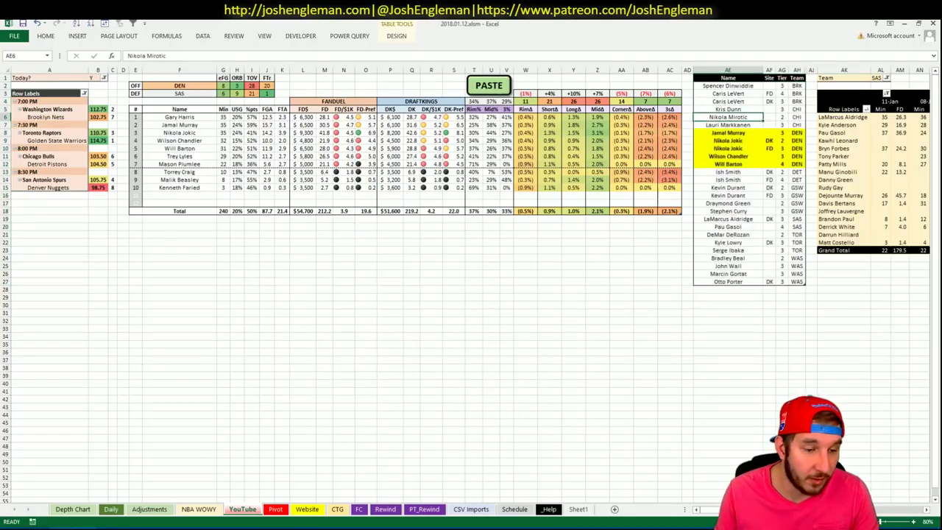
Switch to Chrome and open the projection upload page for FanDuel NBA on FantasyCruncher.
{"action": "key", "text": "alt+Tab"}
{"action": "left_click", "coordinate": [170, 24]}
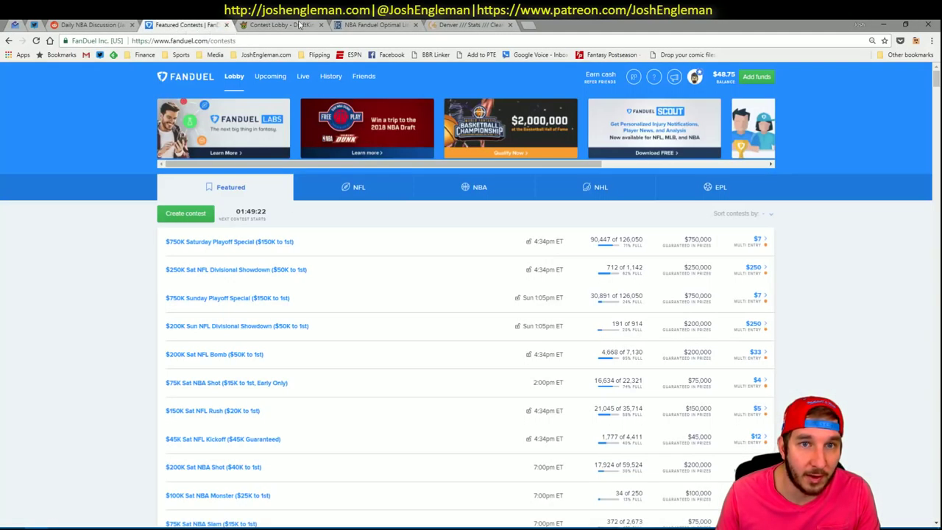
{"action": "left_click", "coordinate": [372, 24]}
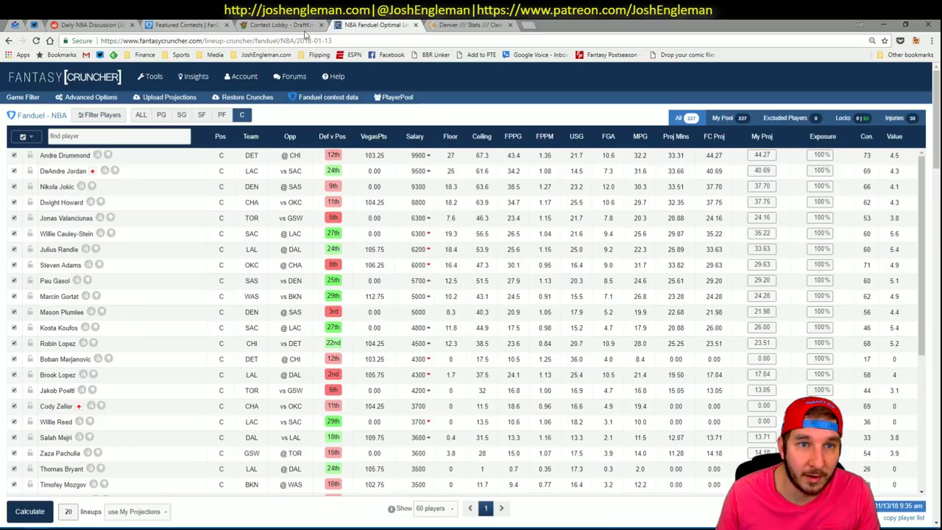
{"action": "left_click", "coordinate": [171, 97]}
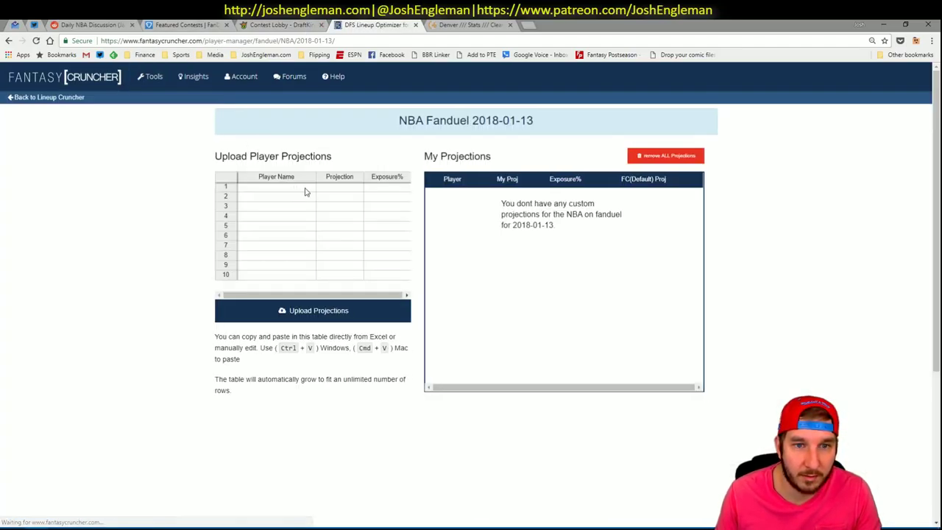
Copy the player projections from the Daily sheet in Excel and upload them to FantasyCruncher's player projections table in Chrome.
{"action": "key", "text": "alt+Tab"}
{"action": "left_click", "coordinate": [110, 509]}
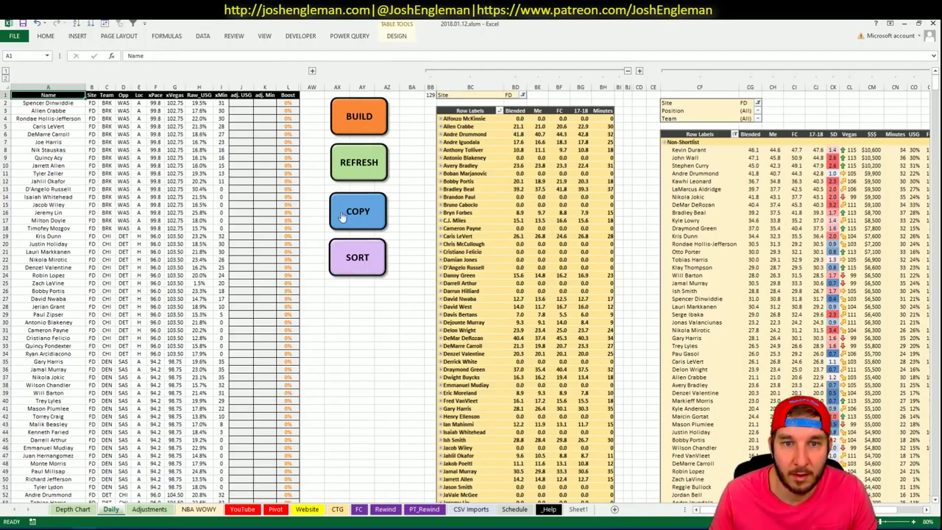
{"action": "left_click", "coordinate": [363, 219]}
{"action": "key", "text": "alt+Tab"}
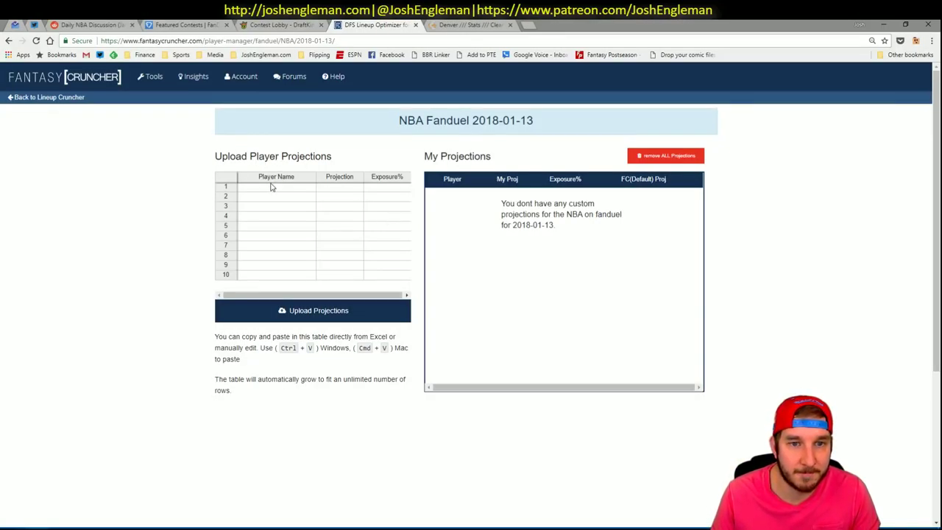
{"action": "left_click", "coordinate": [273, 189]}
{"action": "key", "text": "ctrl+v"}
{"action": "left_click", "coordinate": [313, 310]}
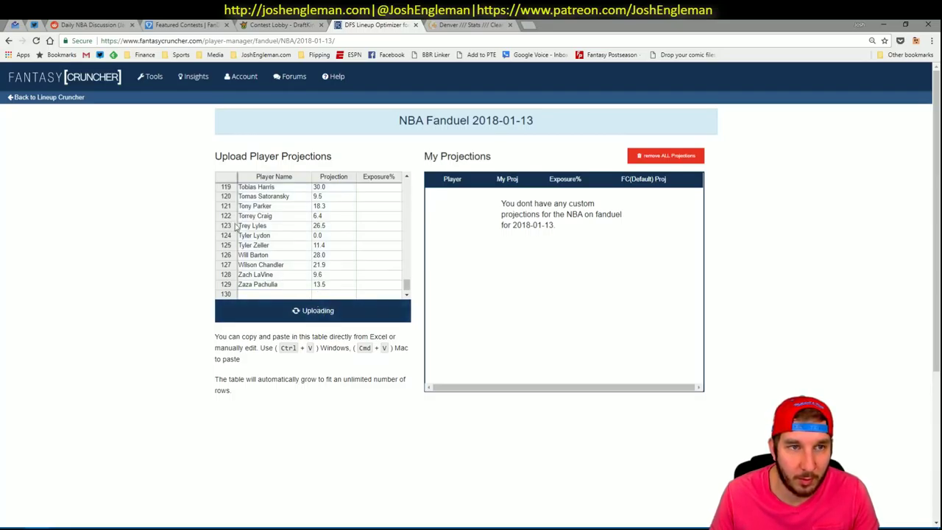
Glance at TweetDeck during the upload and go back to the FanDuel NBA Lineup Cruncher player list.
{"action": "left_click", "coordinate": [43, 25]}
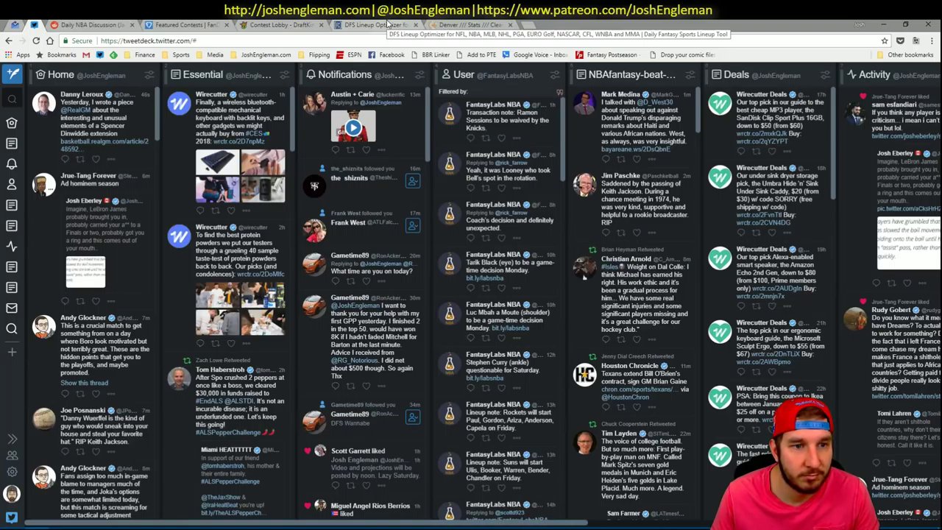
{"action": "left_click", "coordinate": [376, 25]}
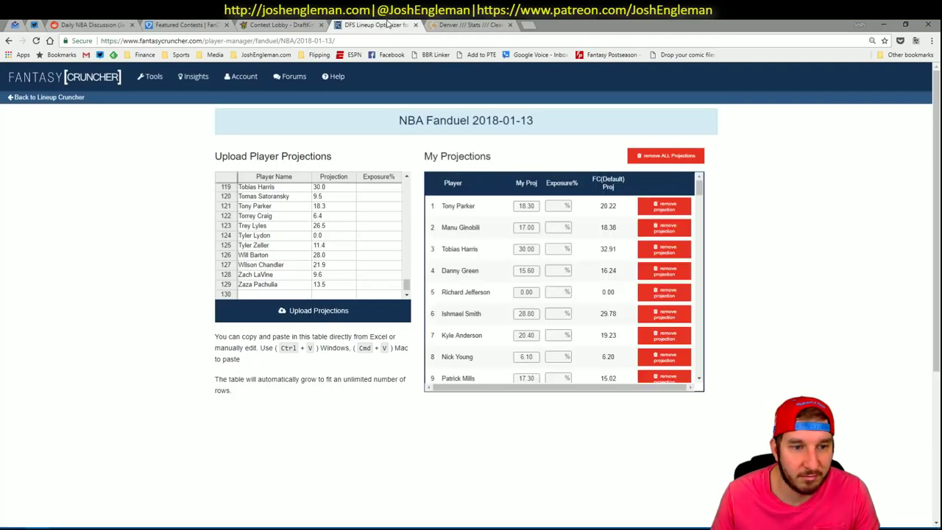
{"action": "left_click", "coordinate": [48, 97]}
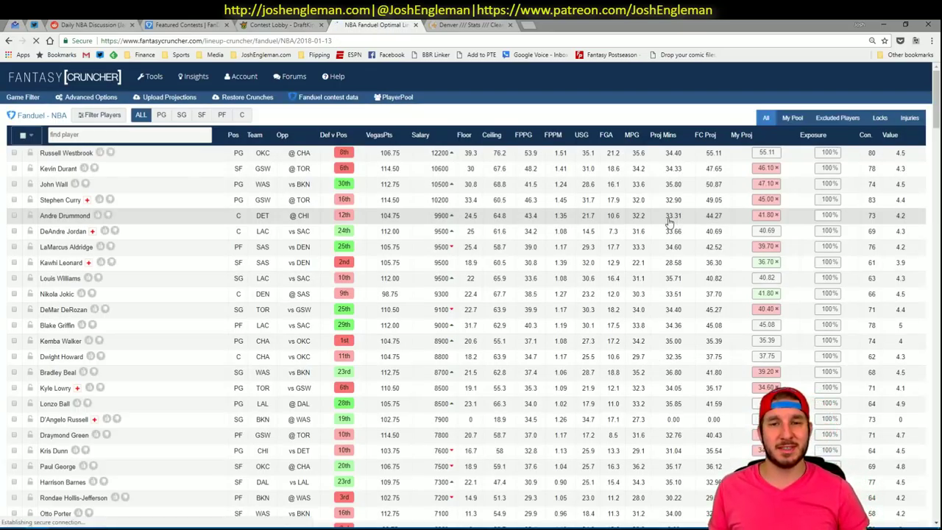
{"action": "left_click", "coordinate": [28, 98]}
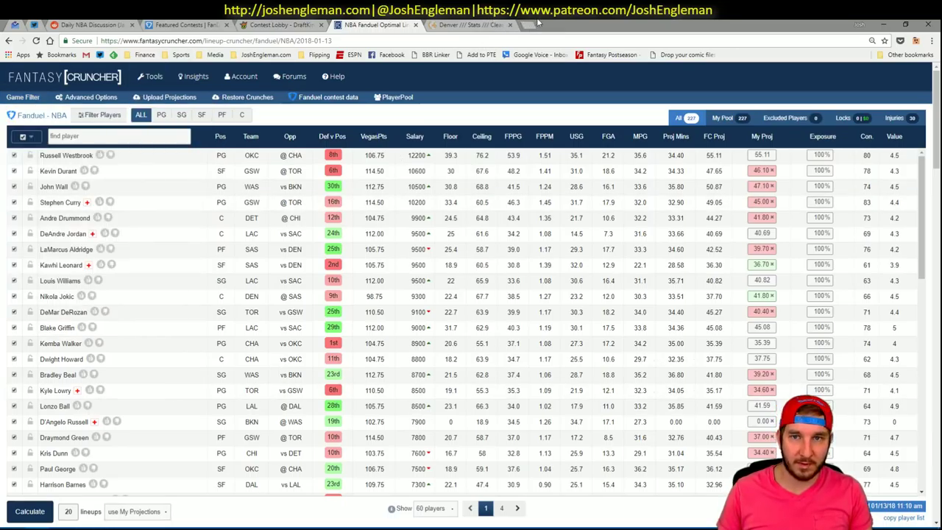
Look up the NBA schedule for JAN 14 on espn.com in a new browser tab, and close that tab.
{"action": "left_click", "coordinate": [527, 25]}
{"action": "type", "text": "espn.com"}
{"action": "key", "text": "Return"}
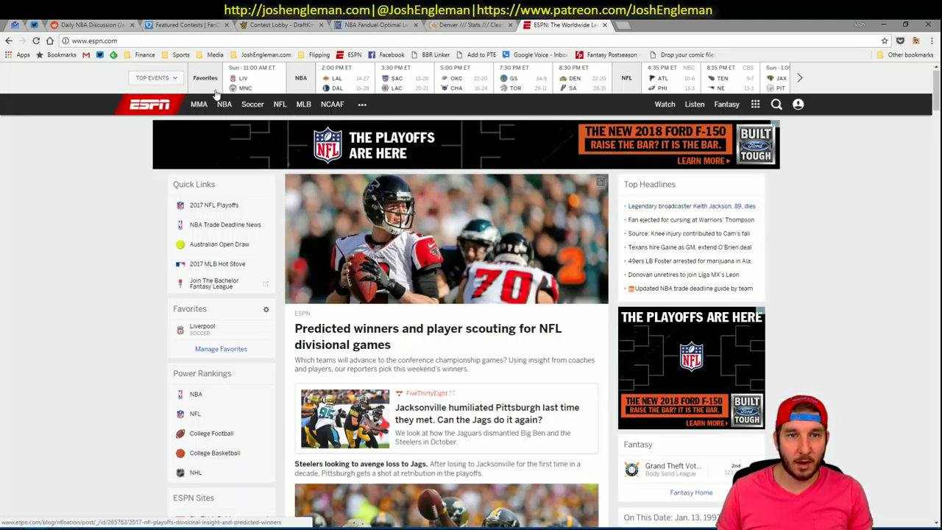
{"action": "left_click", "coordinate": [301, 77]}
{"action": "left_click", "coordinate": [220, 82]}
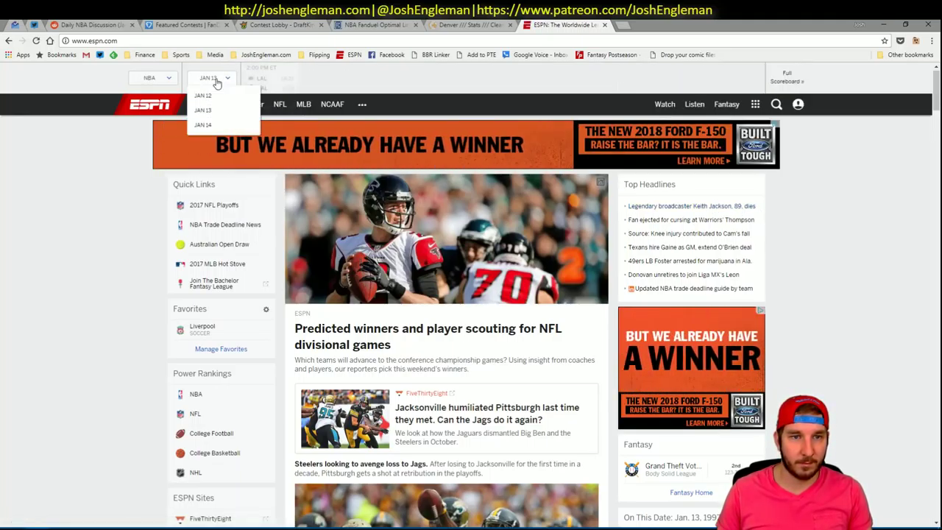
{"action": "left_click", "coordinate": [211, 122]}
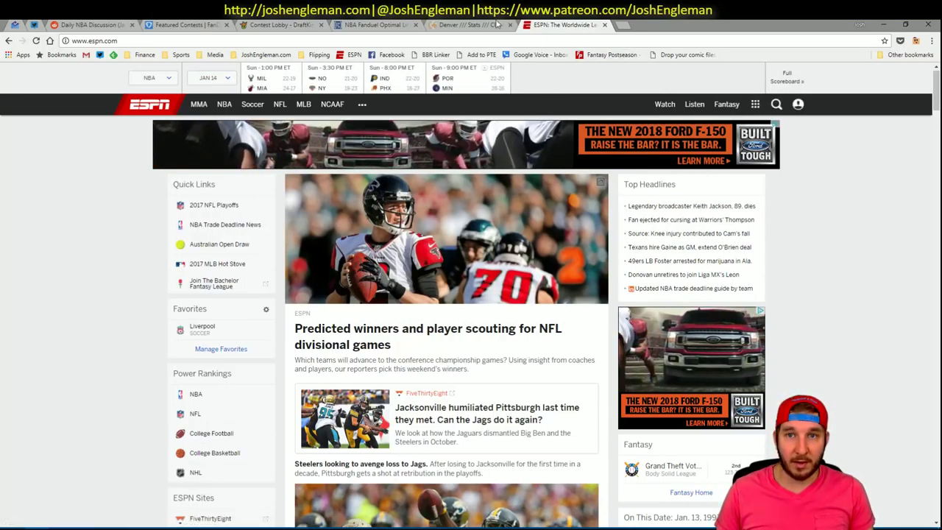
{"action": "left_click", "coordinate": [605, 24]}
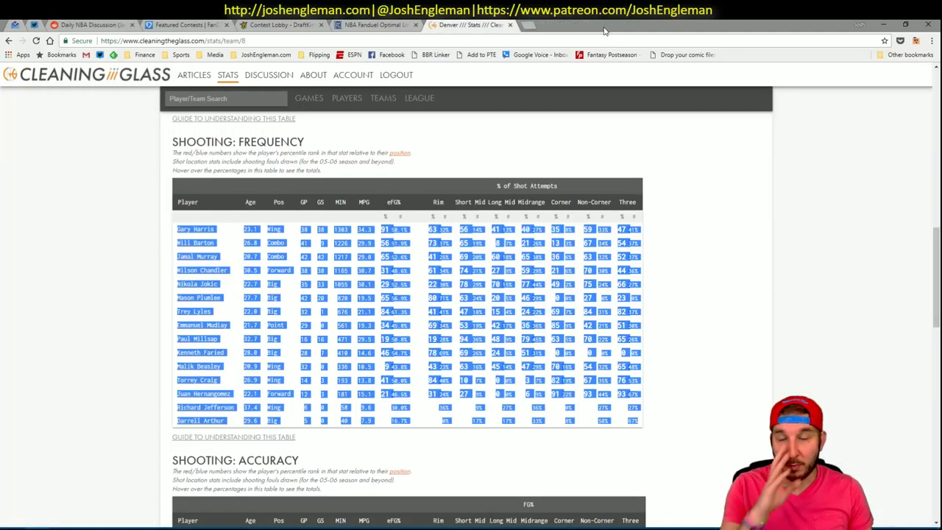
Go back to the FanDuel NBA Lineup Cruncher and set the Randomness Setting to 10% in the advanced options.
{"action": "left_click", "coordinate": [377, 25]}
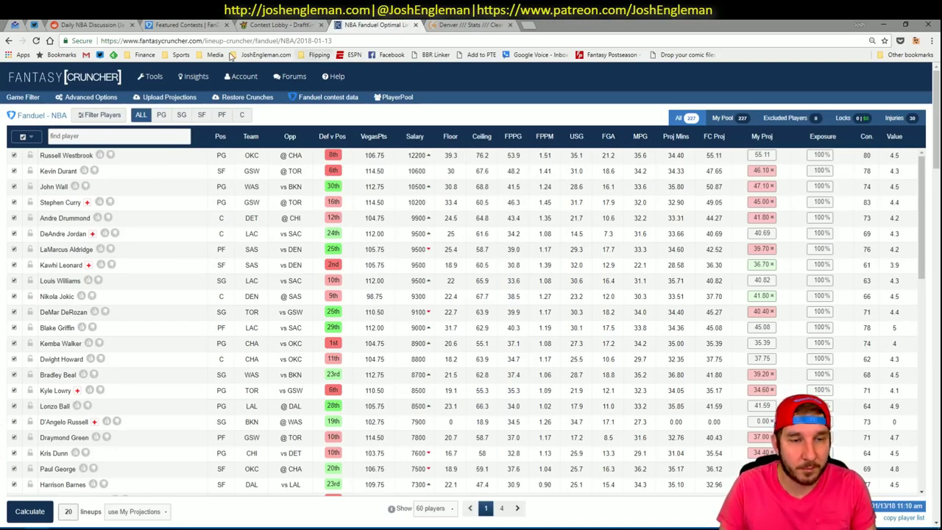
{"action": "left_click", "coordinate": [105, 98]}
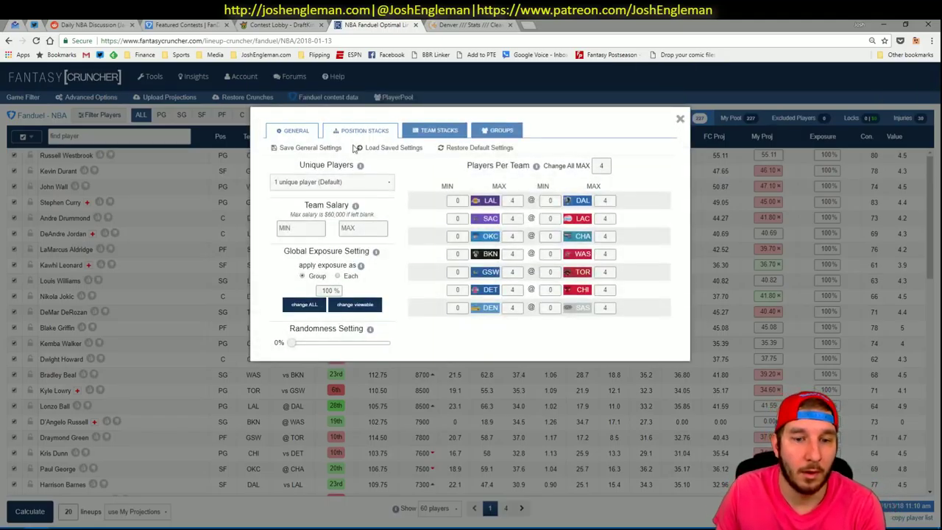
{"action": "left_click_drag", "start_coordinate": [296, 348], "coordinate": [304, 348]}
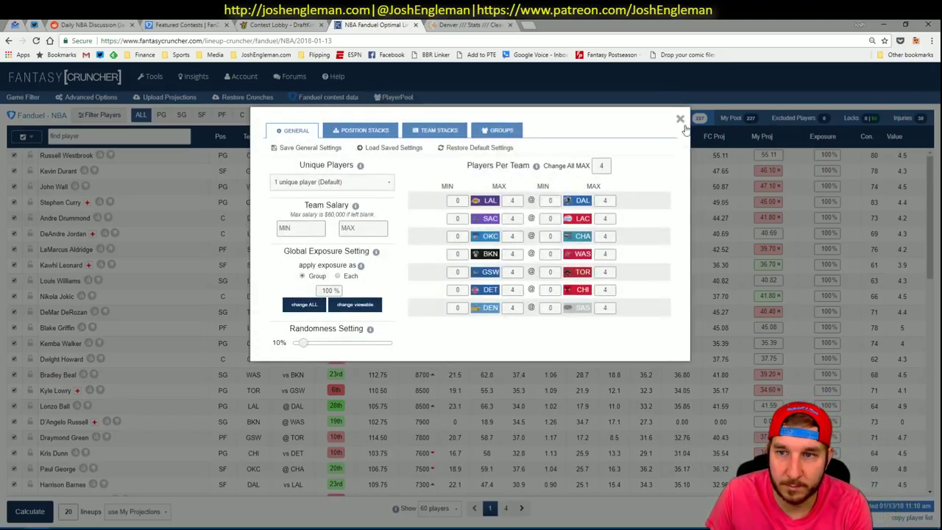
{"action": "key", "text": "Escape"}
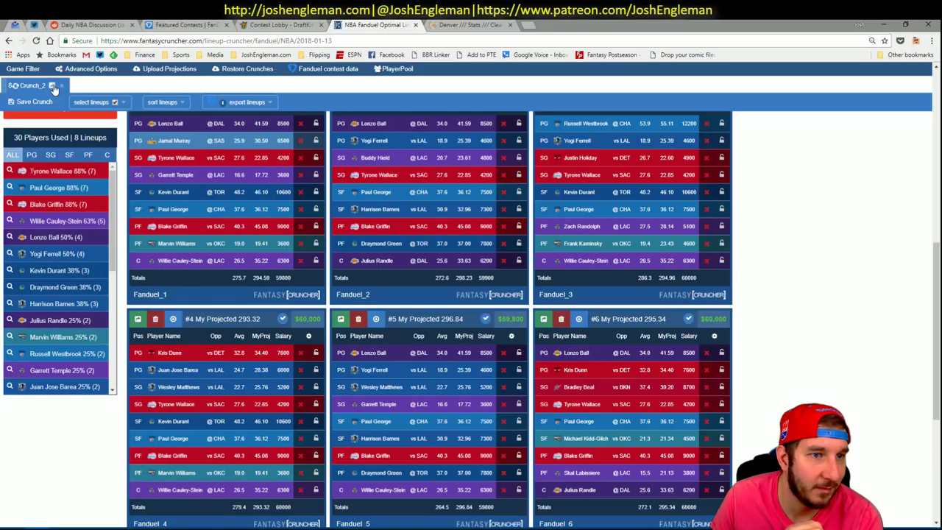
Close the running crunch, choose the 01/13 7:00 pm main slate in the game filter, and recalculate 20 lineups.
{"action": "left_click", "coordinate": [66, 86]}
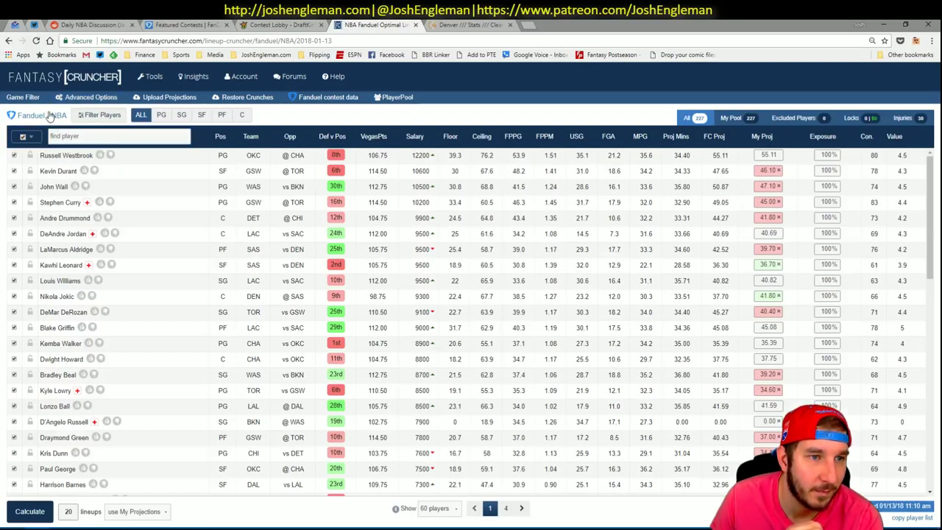
{"action": "left_click", "coordinate": [29, 98]}
{"action": "left_click", "coordinate": [85, 132]}
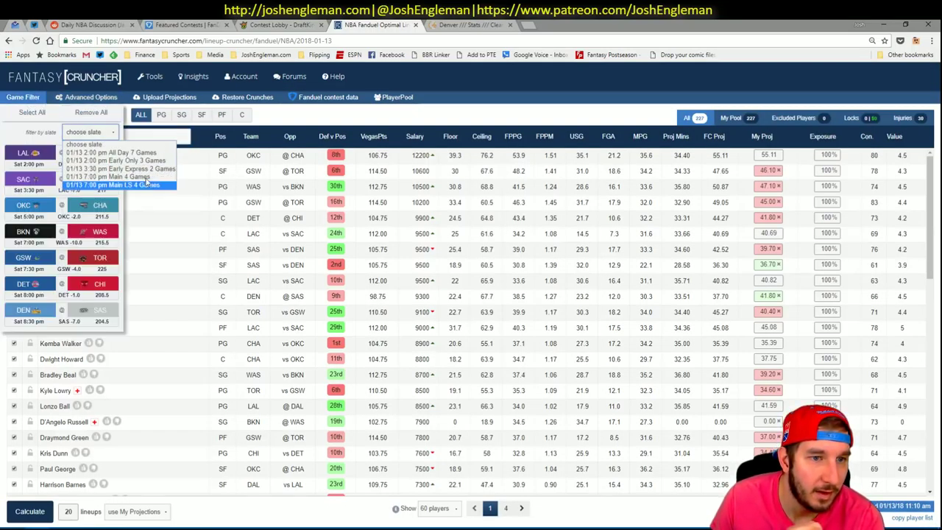
{"action": "left_click", "coordinate": [89, 184]}
{"action": "left_click", "coordinate": [37, 511]}
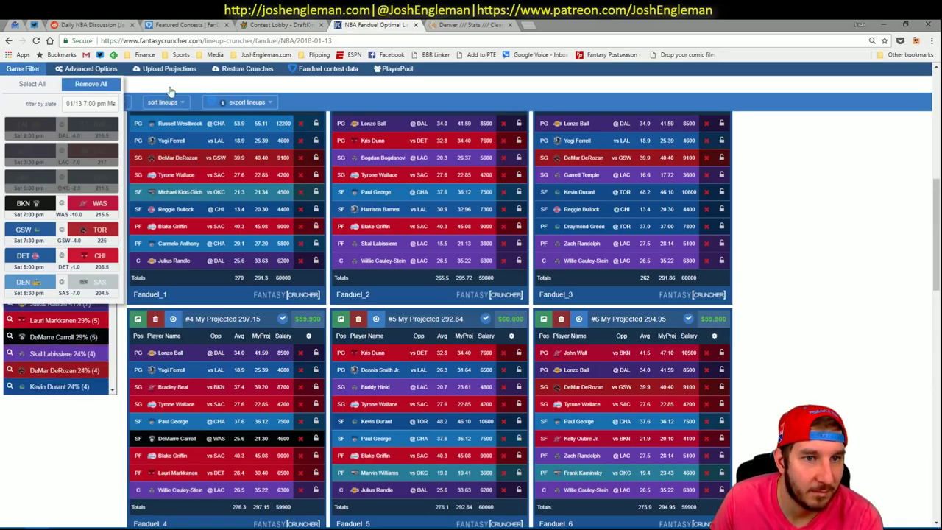
Remove all games from the game filter and try to reapply the 01/13 7:00 pm main slate.
{"action": "scroll", "coordinate": [293, 96], "scroll_direction": "up", "scroll_amount": 10}
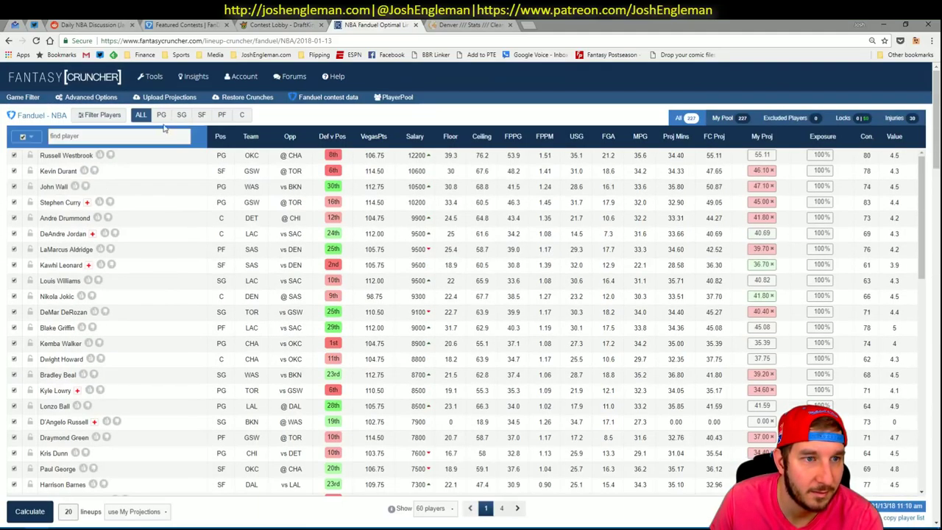
{"action": "left_click", "coordinate": [29, 97]}
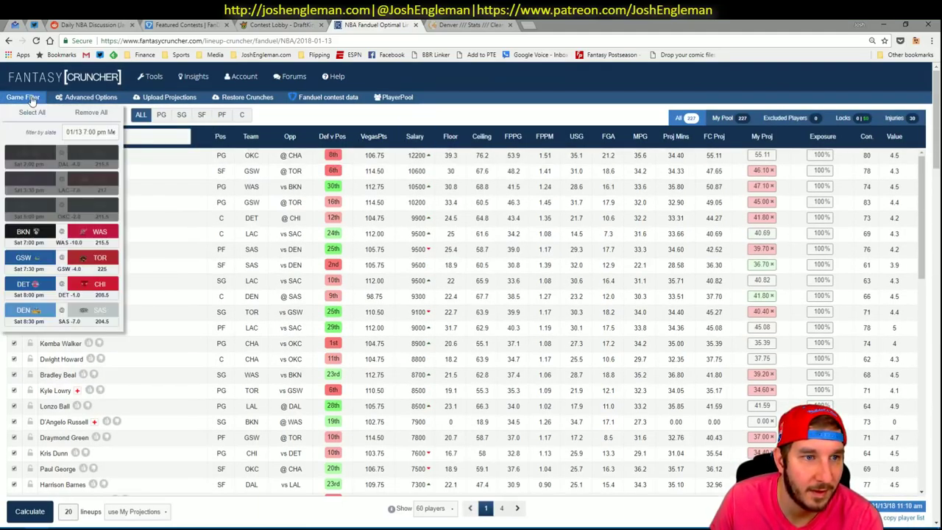
{"action": "left_click", "coordinate": [86, 116]}
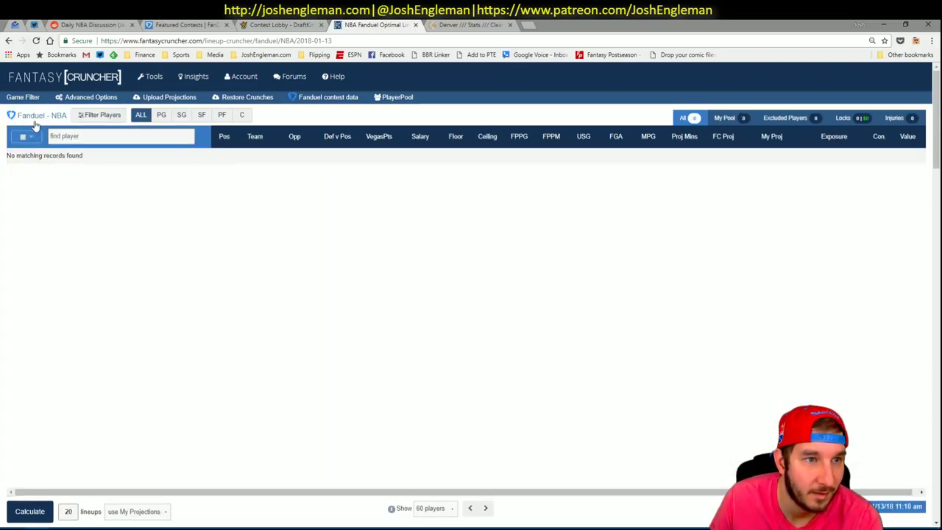
{"action": "left_click", "coordinate": [26, 96]}
{"action": "left_click", "coordinate": [33, 97]}
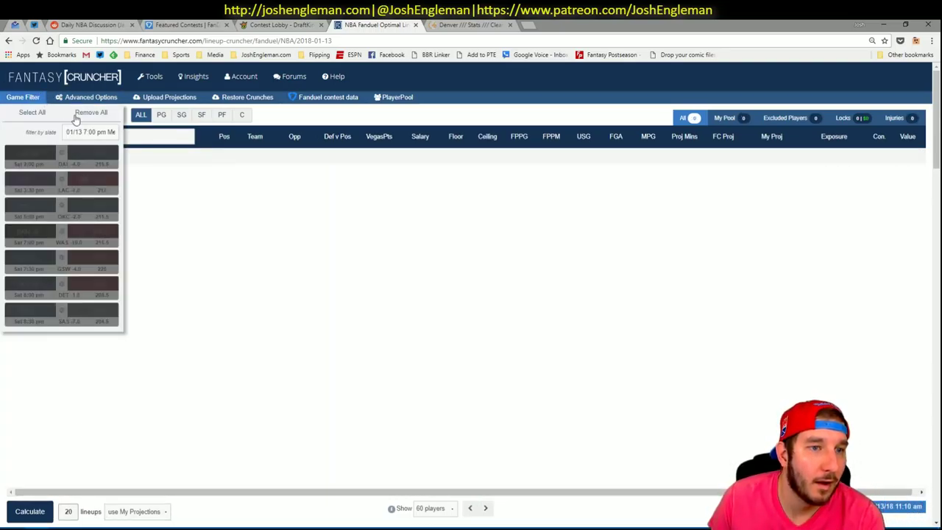
{"action": "left_click", "coordinate": [91, 133]}
{"action": "left_click", "coordinate": [110, 184]}
{"action": "left_click", "coordinate": [415, 250]}
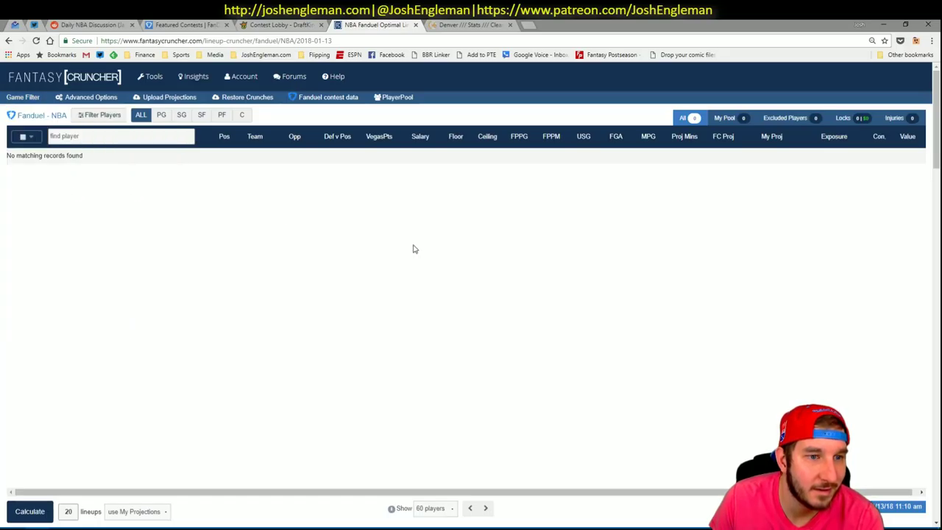
Reselect all games, switch the slate to All Day 7 Games, and filter to the 01/13 7:00 pm main slate.
{"action": "left_click", "coordinate": [23, 97]}
{"action": "left_click", "coordinate": [24, 97]}
{"action": "left_click", "coordinate": [24, 97]}
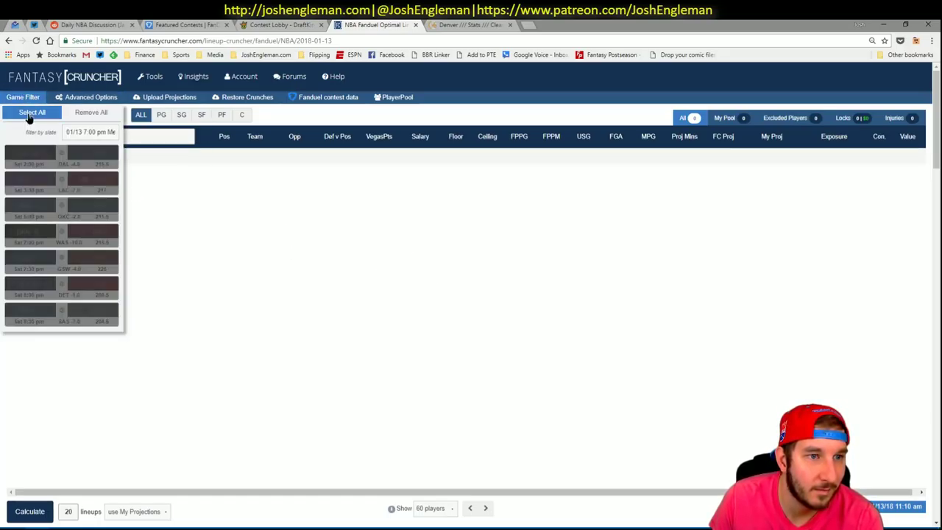
{"action": "left_click", "coordinate": [49, 113]}
{"action": "left_click", "coordinate": [89, 132]}
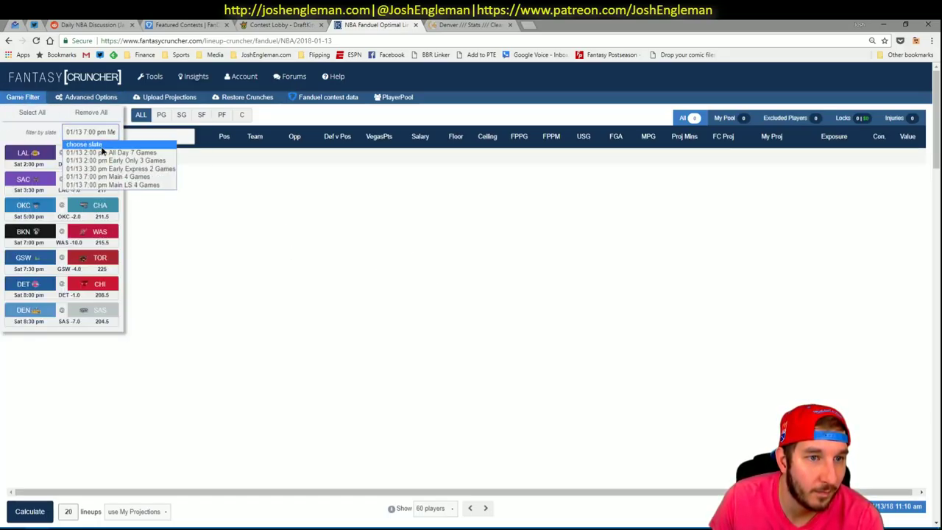
{"action": "left_click", "coordinate": [102, 156]}
{"action": "left_click", "coordinate": [93, 131]}
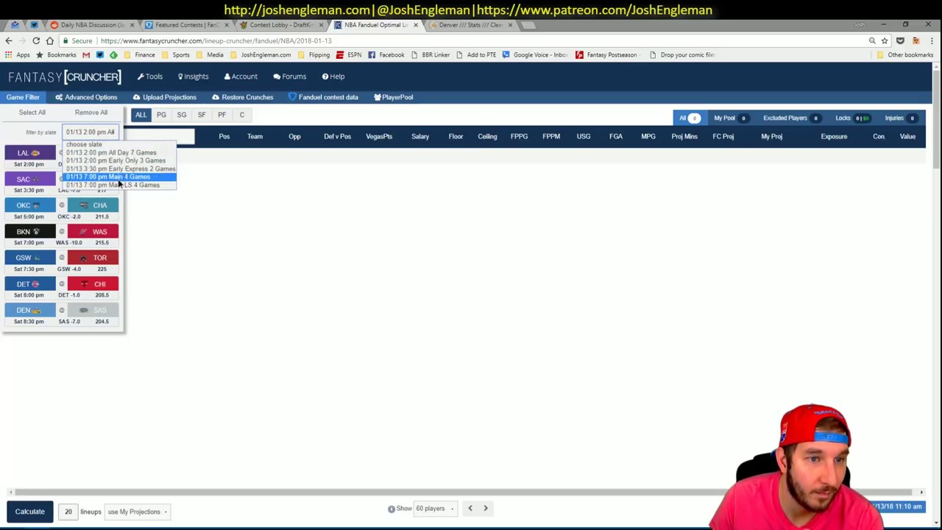
{"action": "left_click", "coordinate": [117, 184]}
{"action": "left_click", "coordinate": [567, 317]}
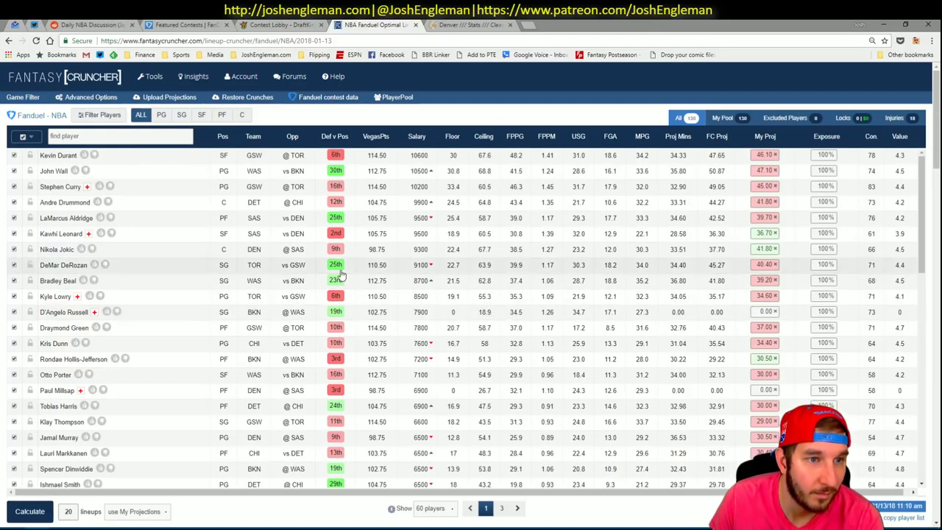
Calculate 20 FanDuel lineups for the filtered slate using My Projections and sort them by My Projected.
{"action": "scroll", "coordinate": [376, 257], "scroll_direction": "down", "scroll_amount": 5}
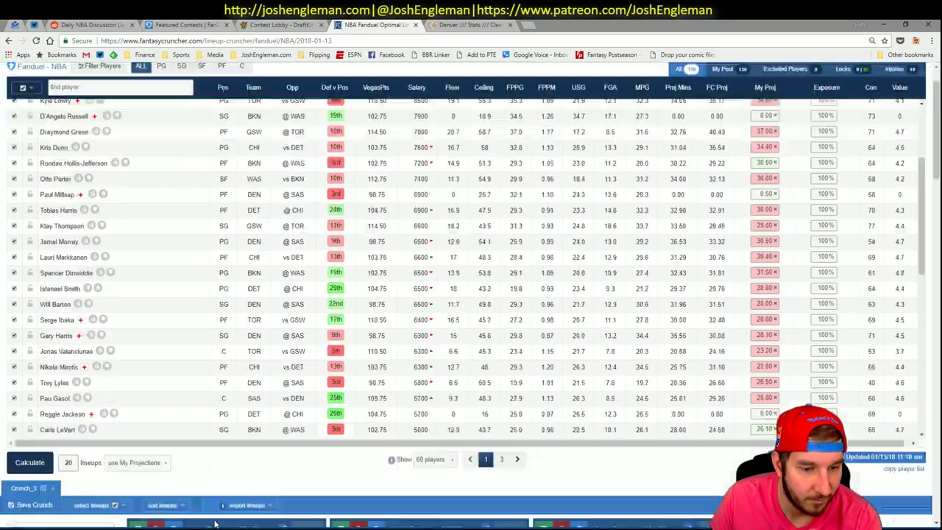
{"action": "scroll", "coordinate": [45, 390], "scroll_direction": "up", "scroll_amount": 2}
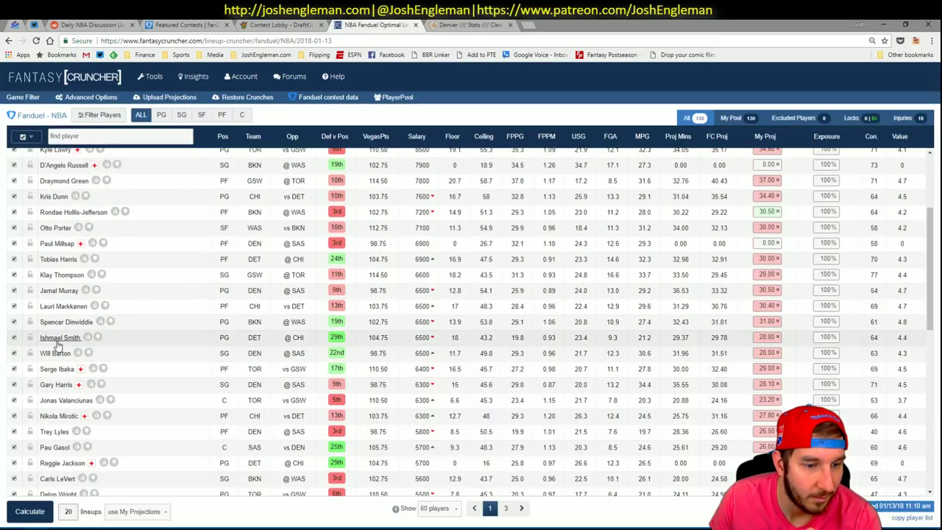
{"action": "left_click", "coordinate": [46, 514]}
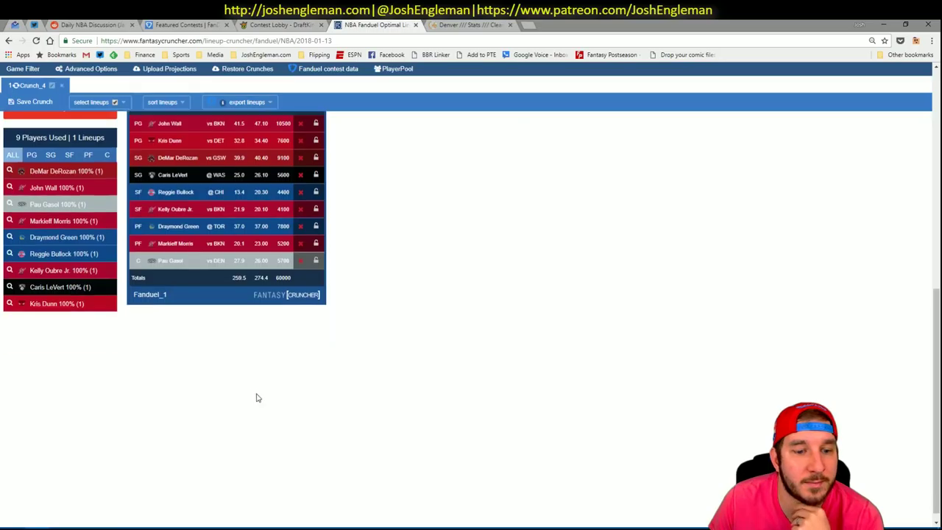
{"action": "left_click", "coordinate": [186, 102]}
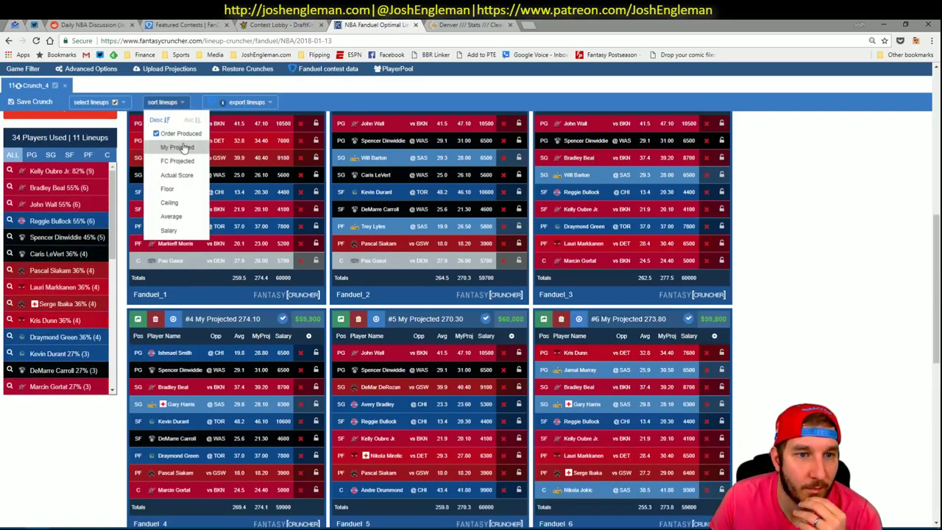
{"action": "left_click", "coordinate": [122, 219]}
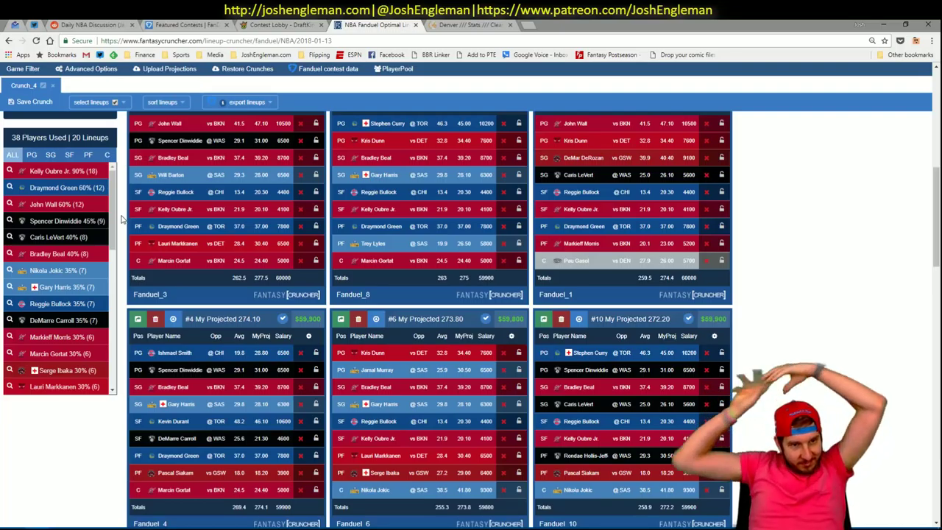
Lock Draymond Green and John Wall in the lineups and calculate 20 new lineups around them.
{"action": "left_click", "coordinate": [315, 226]}
{"action": "left_click", "coordinate": [316, 123]}
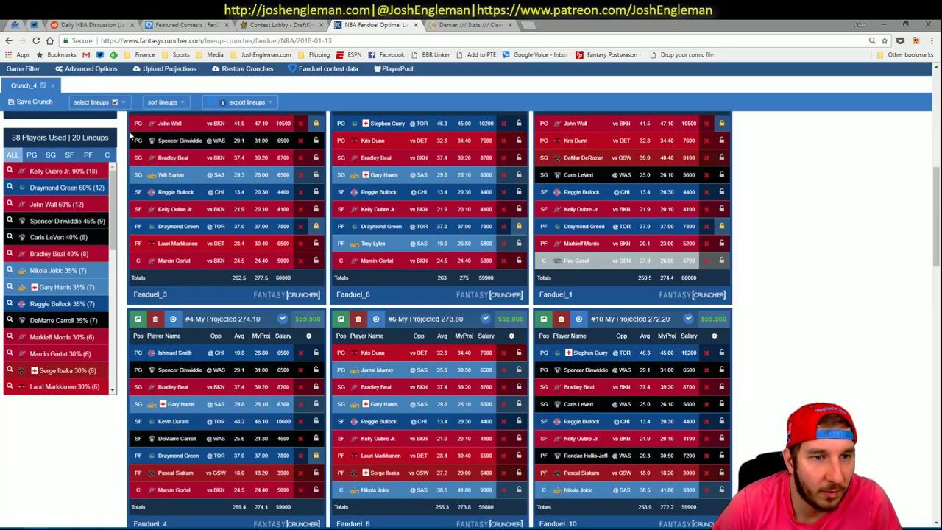
{"action": "scroll", "coordinate": [123, 142], "scroll_direction": "up", "scroll_amount": 3}
{"action": "left_click", "coordinate": [48, 163]}
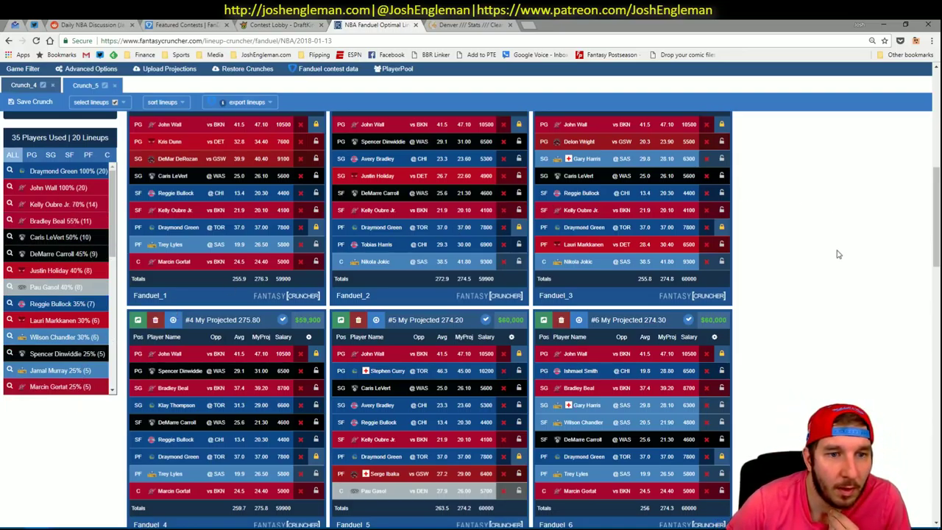
Calculate another 20 lineups with DeMar DeRozan also locked and sort them by My Projected.
{"action": "scroll", "coordinate": [838, 254], "scroll_direction": "up", "scroll_amount": 2}
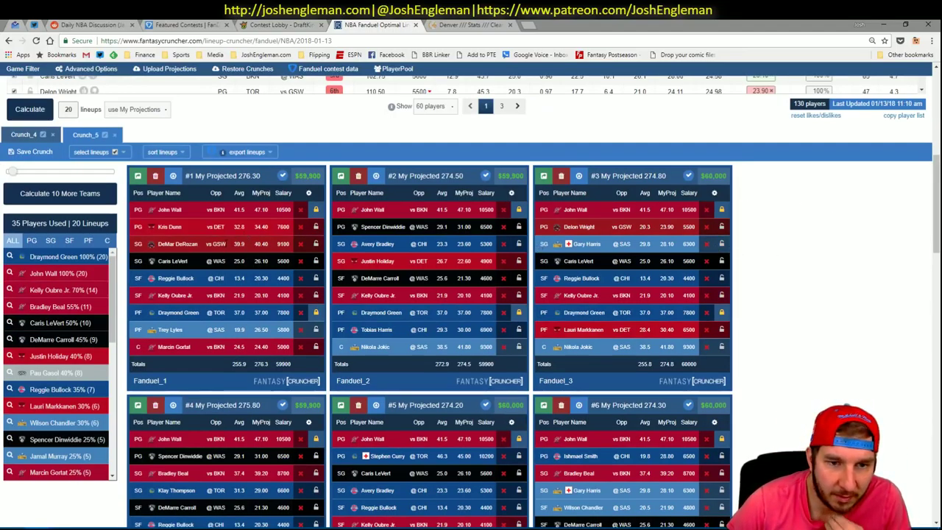
{"action": "left_click", "coordinate": [33, 106]}
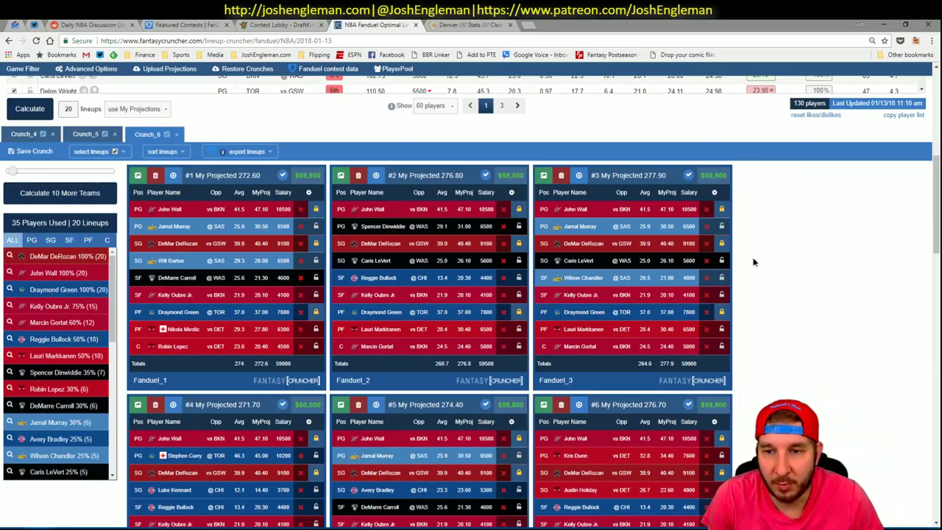
{"action": "scroll", "coordinate": [753, 262], "scroll_direction": "up", "scroll_amount": 2}
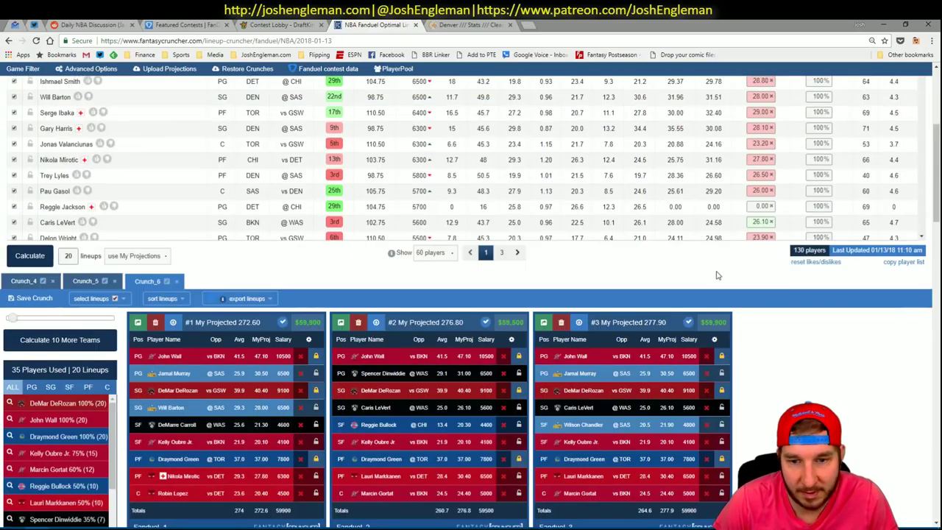
{"action": "left_click", "coordinate": [164, 299]}
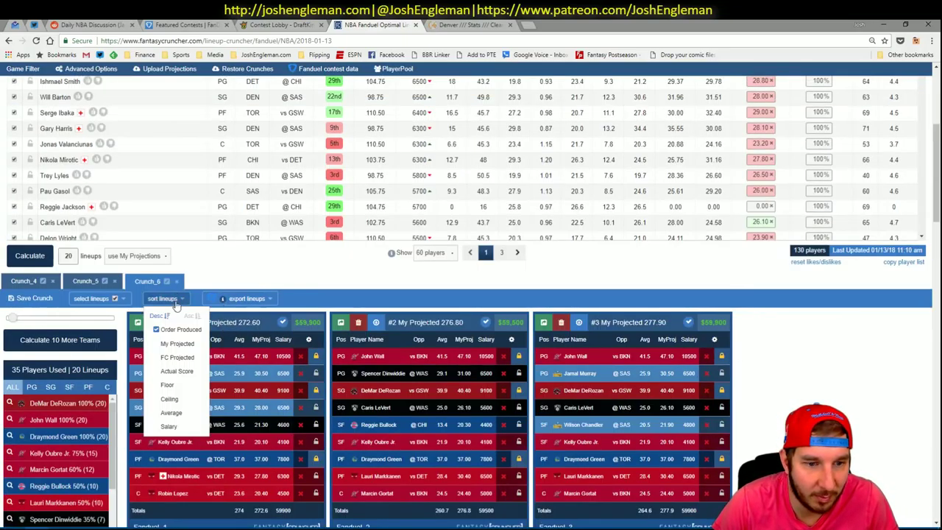
{"action": "left_click", "coordinate": [171, 339]}
{"action": "scroll", "coordinate": [766, 376], "scroll_direction": "down", "scroll_amount": 1}
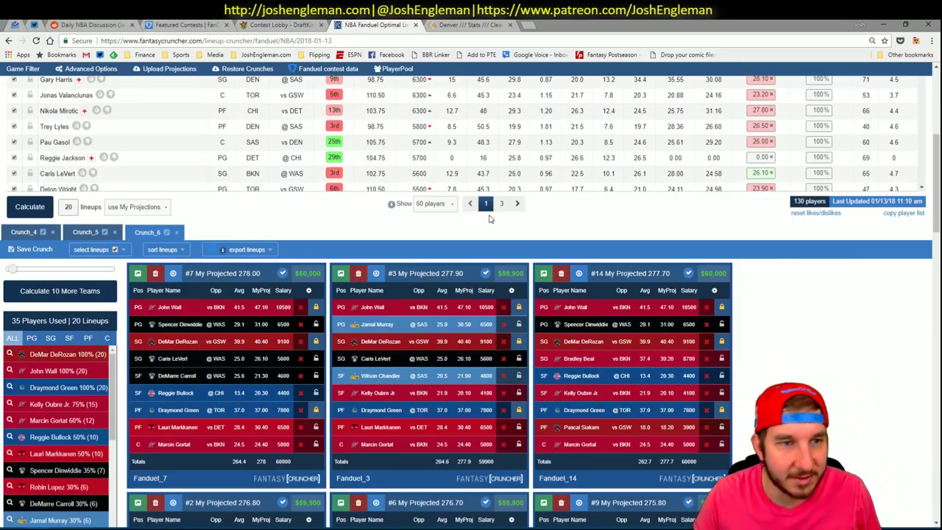
Switch to the DraftKings NBA Lineup Cruncher and open its projection upload page.
{"action": "scroll", "coordinate": [154, 142], "scroll_direction": "up", "scroll_amount": 10}
{"action": "mouse_move", "coordinate": [162, 93]}
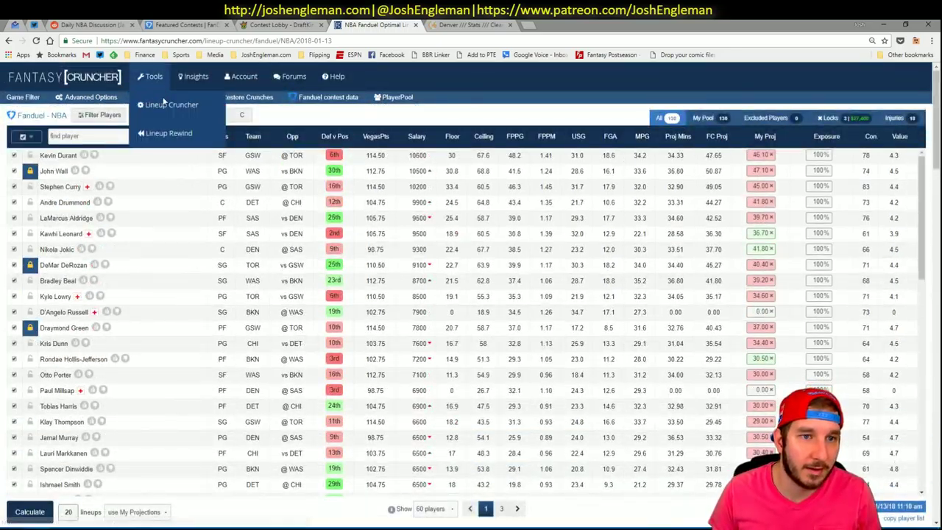
{"action": "left_click", "coordinate": [247, 224]}
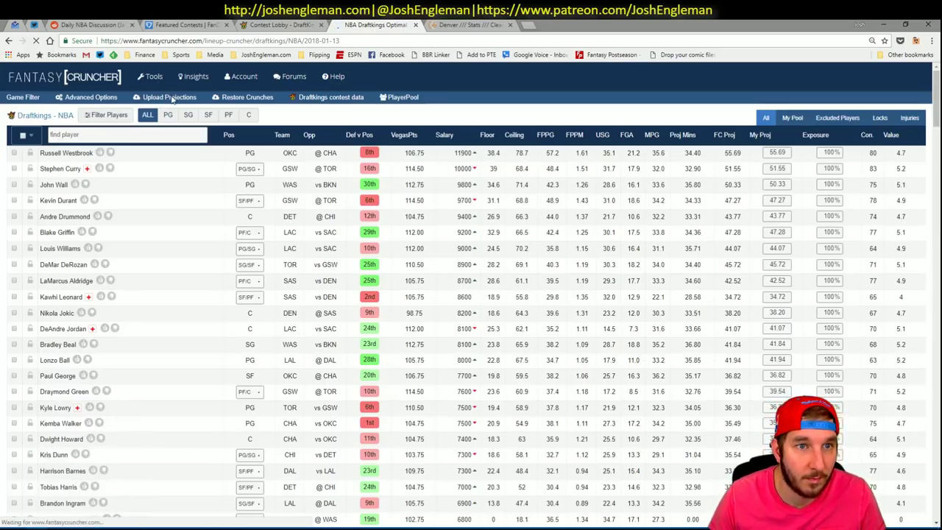
{"action": "left_click", "coordinate": [172, 99]}
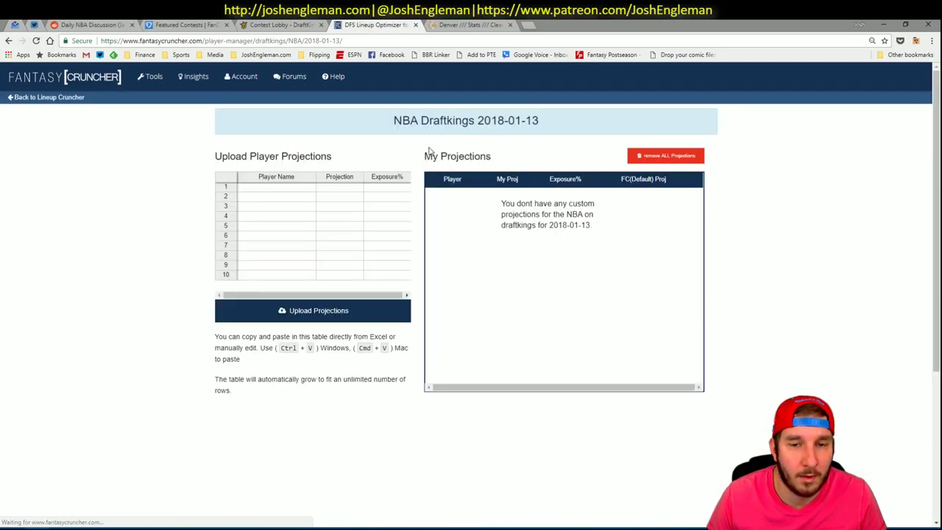
Paste the copied player projections into the DraftKings player projections table and upload them.
{"action": "key", "text": "alt+Tab"}
{"action": "key", "text": "alt+Tab"}
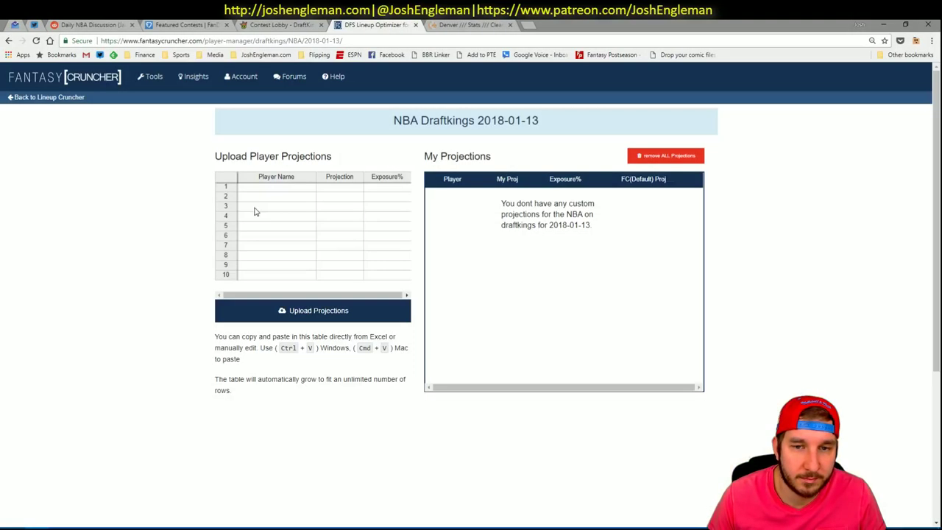
{"action": "left_click", "coordinate": [280, 190]}
{"action": "key", "text": "ctrl+v"}
{"action": "left_click", "coordinate": [383, 311]}
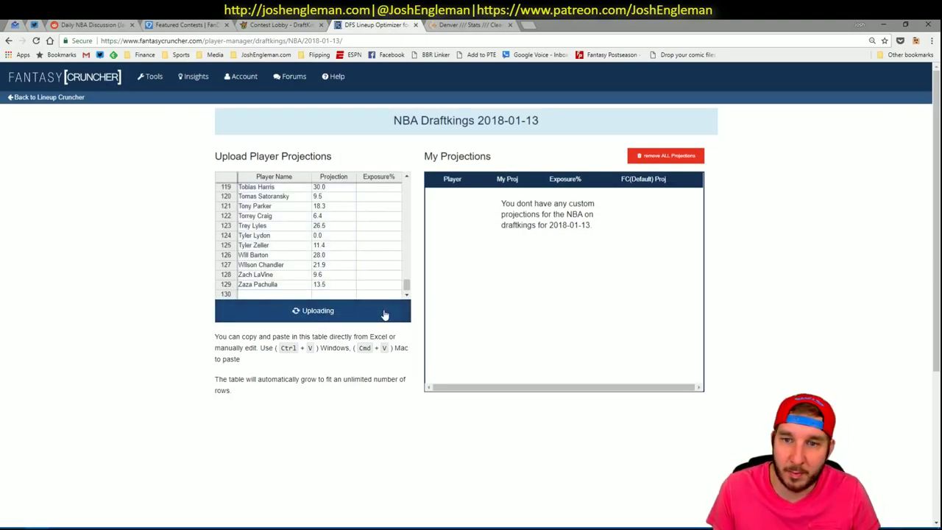
Return to the DraftKings Lineup Cruncher and filter the games to the 01/13 7:00 pm 4 Games slate.
{"action": "left_click", "coordinate": [50, 103]}
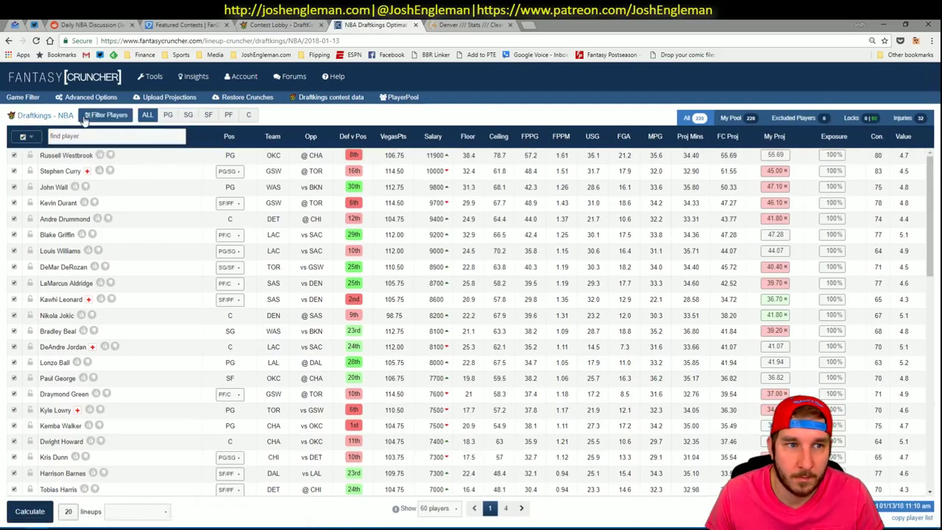
{"action": "left_click", "coordinate": [32, 97]}
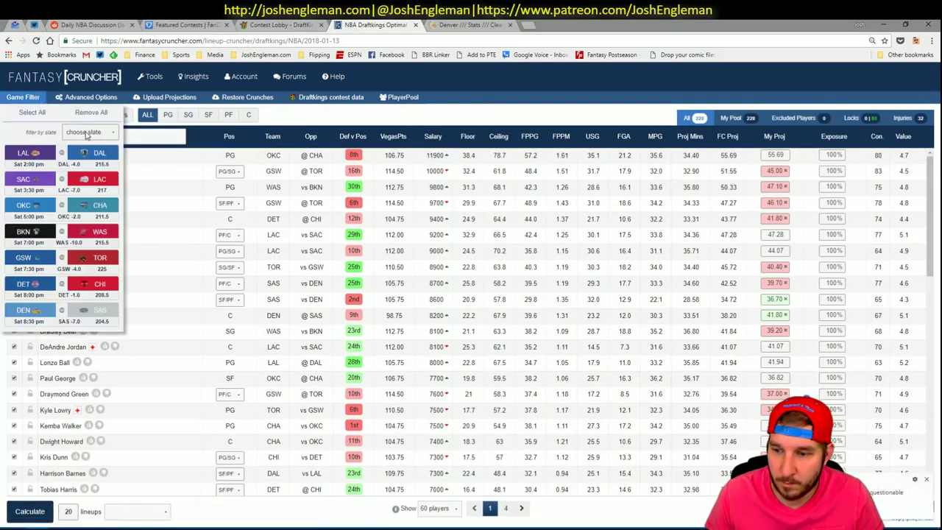
{"action": "left_click", "coordinate": [87, 133]}
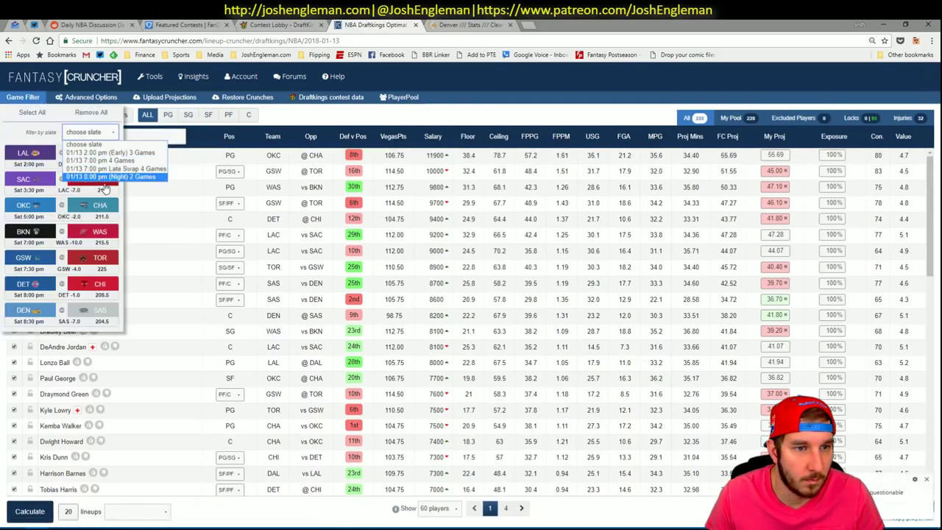
{"action": "left_click", "coordinate": [112, 161]}
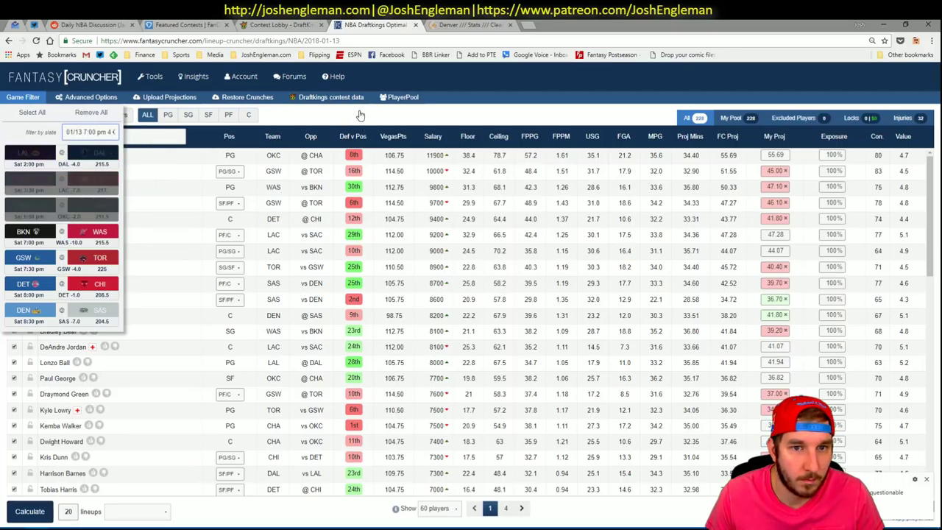
{"action": "left_click", "coordinate": [361, 118]}
Set the optimizer to use My Projections with 10% randomness and calculate 20 DraftKings lineups.
{"action": "left_click", "coordinate": [137, 512]}
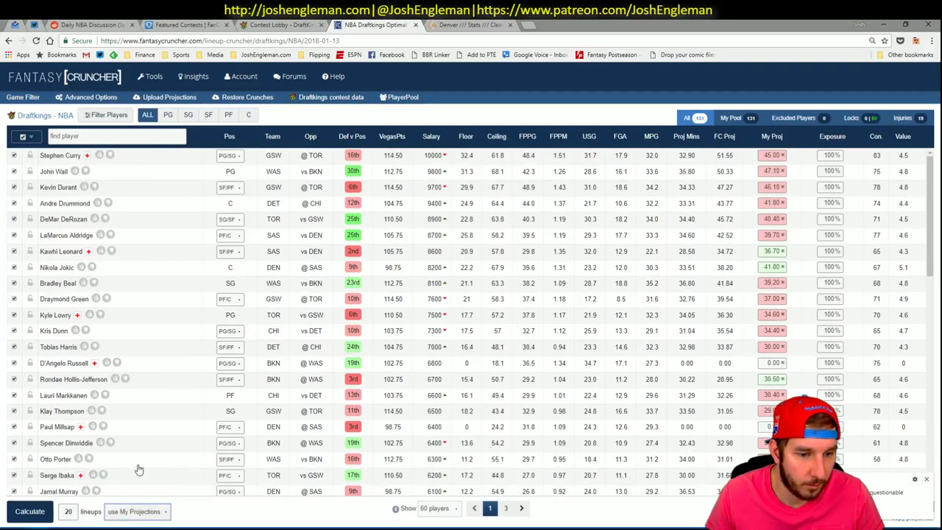
{"action": "left_click", "coordinate": [137, 470]}
{"action": "left_click", "coordinate": [89, 97]}
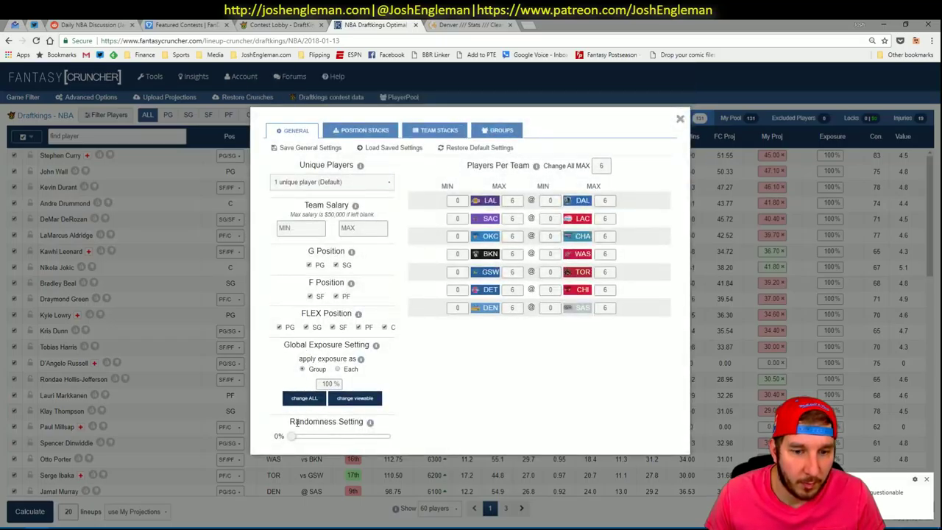
{"action": "left_click_drag", "start_coordinate": [294, 441], "coordinate": [304, 440]}
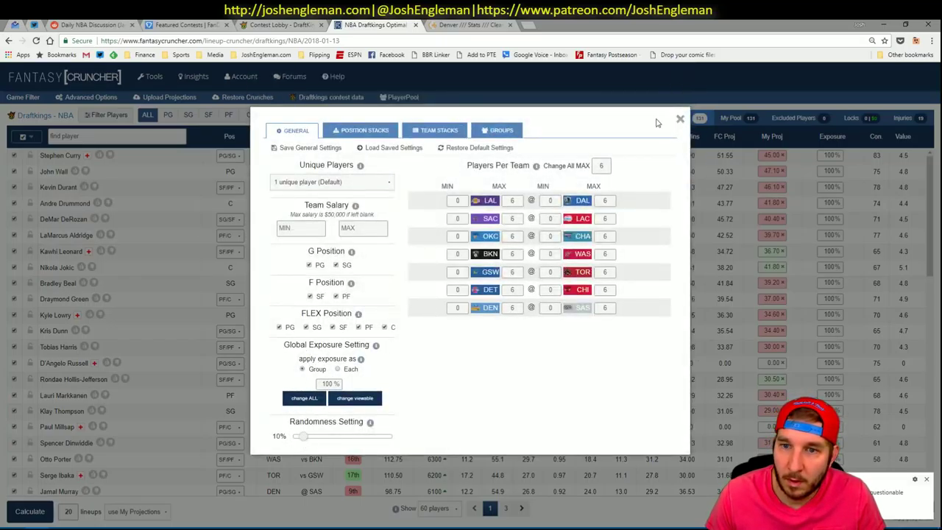
{"action": "left_click", "coordinate": [681, 119]}
{"action": "left_click", "coordinate": [28, 511]}
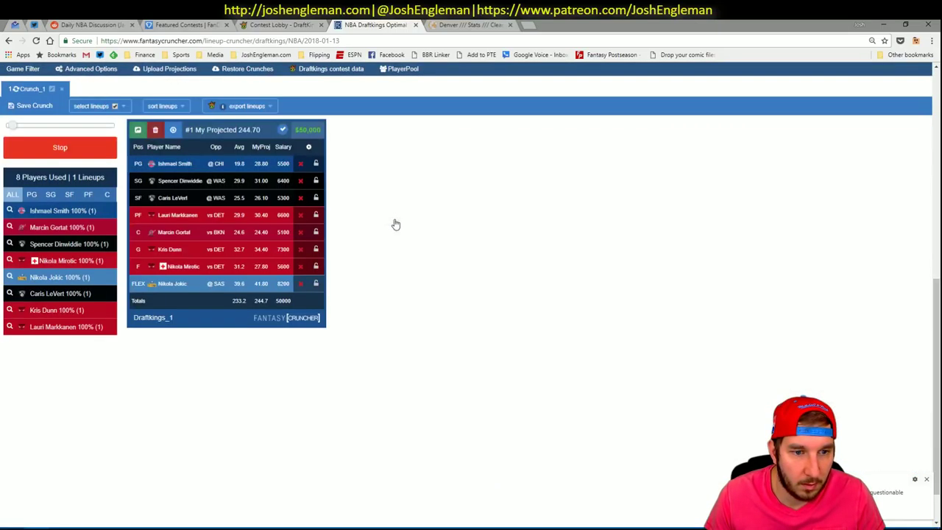
Lock Nikola Jokic, Jamal Murray, Ishmael Smith, Nikola Mirotic and Draymond Green in the generated lineups.
{"action": "scroll", "coordinate": [133, 199], "scroll_direction": "up", "scroll_amount": 1}
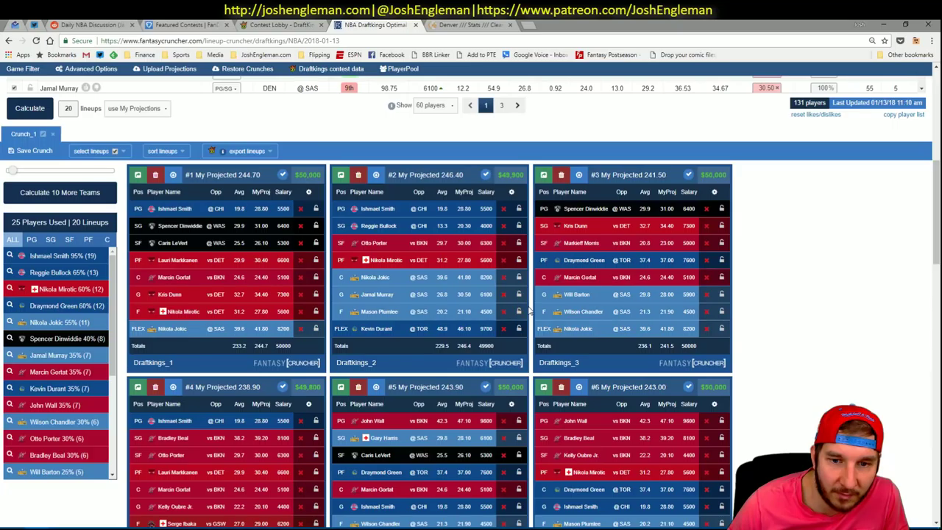
{"action": "left_click", "coordinate": [519, 277]}
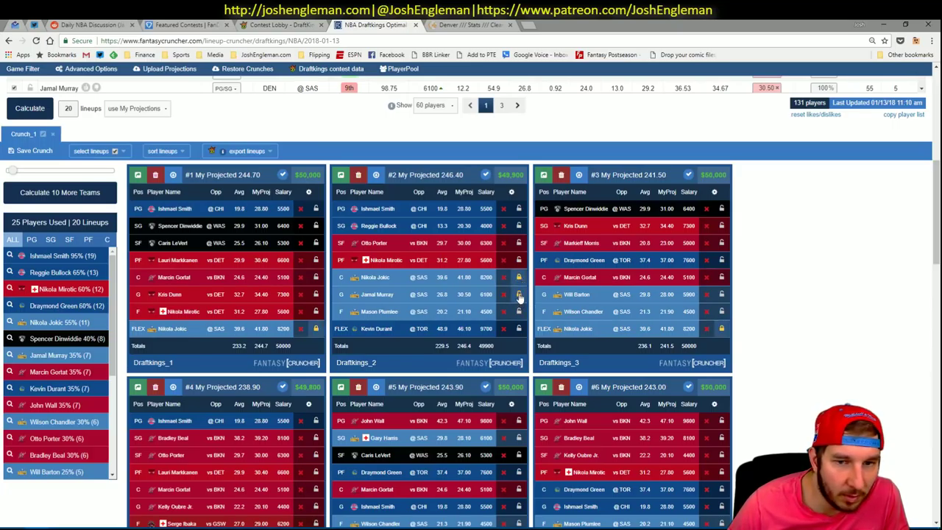
{"action": "left_click", "coordinate": [519, 294]}
{"action": "left_click", "coordinate": [519, 208]}
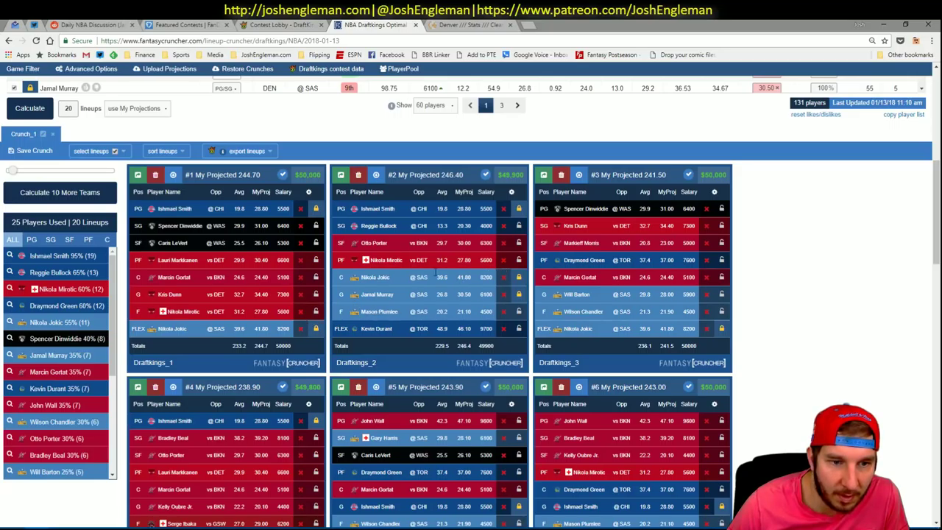
{"action": "left_click", "coordinate": [722, 260]}
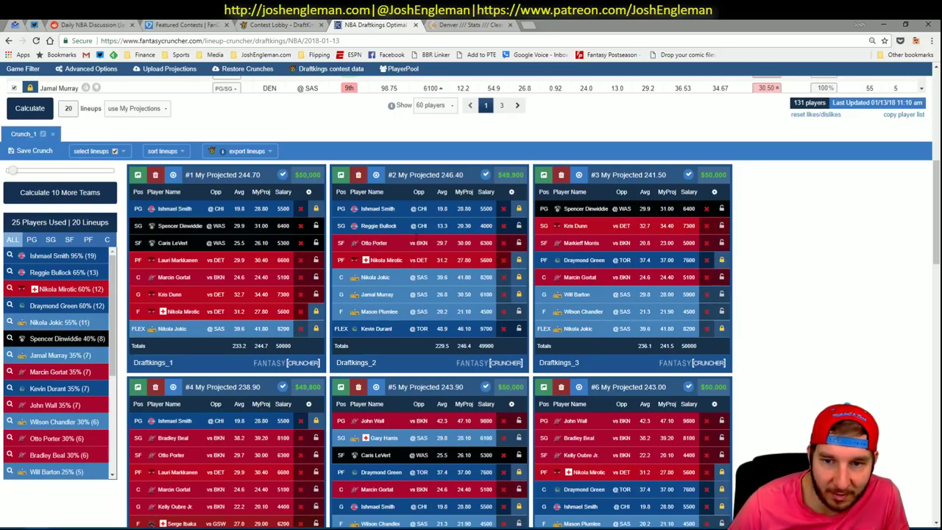
Calculate 20 new lineups around the locked players and sort them by My Projected in descending order.
{"action": "left_click", "coordinate": [31, 108]}
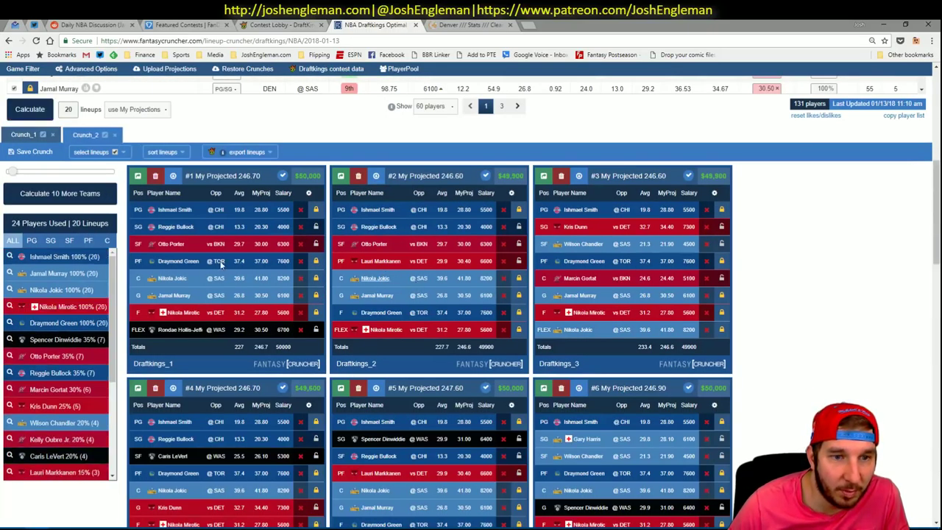
{"action": "left_click", "coordinate": [173, 153]}
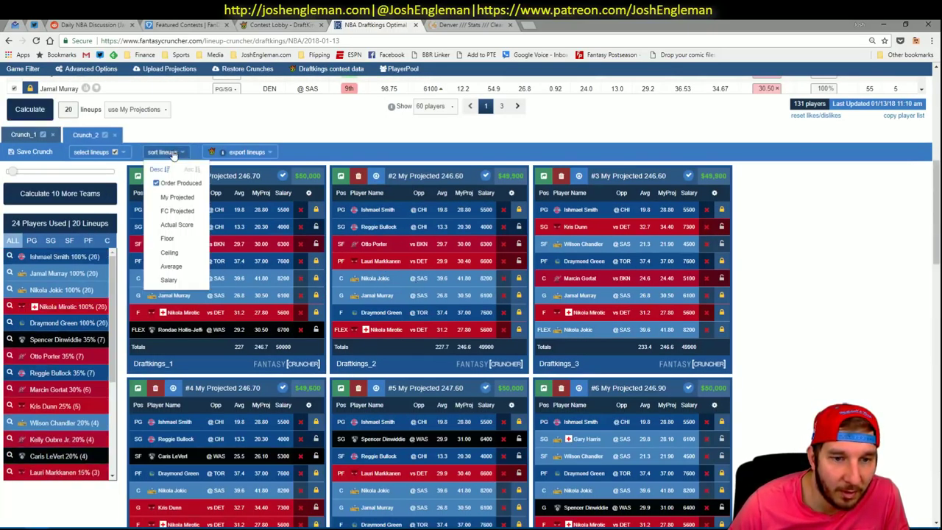
{"action": "left_click", "coordinate": [182, 204]}
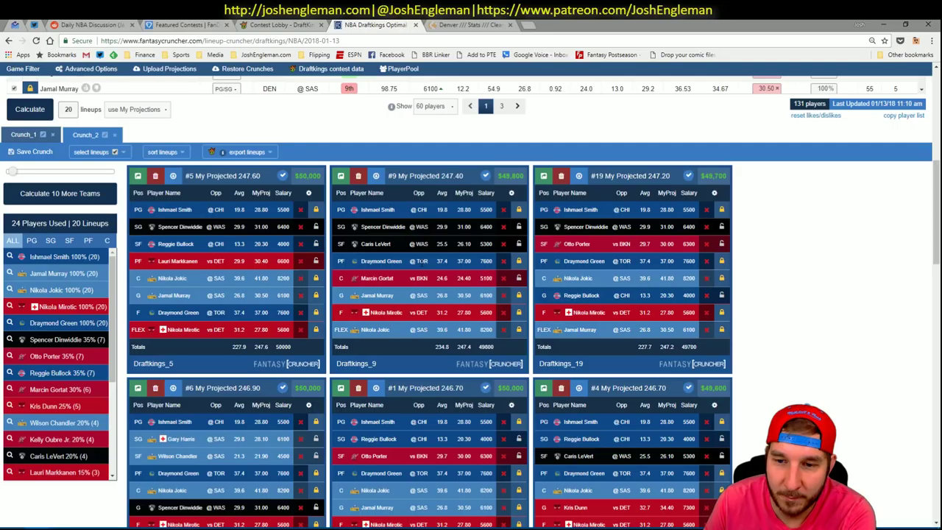
{"action": "scroll", "coordinate": [426, 259], "scroll_direction": "down", "scroll_amount": 1}
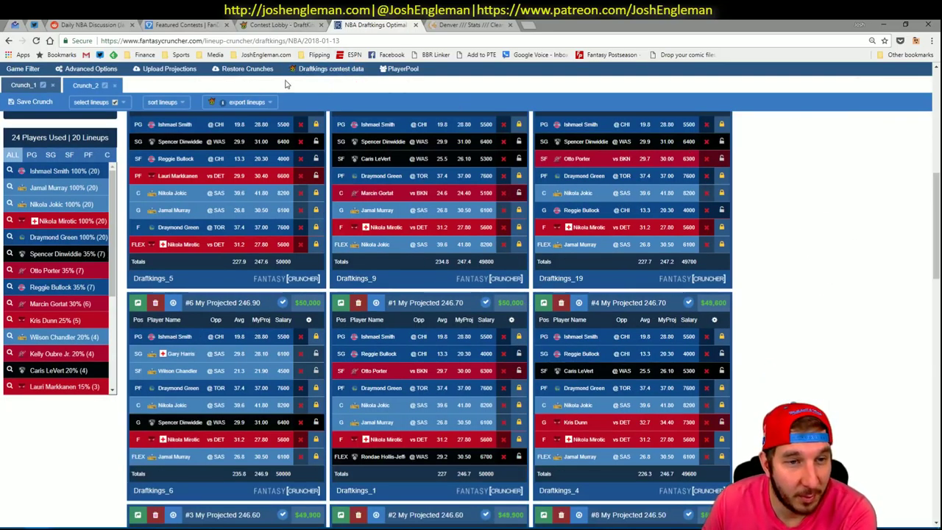
Switch to the Excel workbook and open the YouTube sheet to review the player shortlist.
{"action": "key", "text": "alt+Tab"}
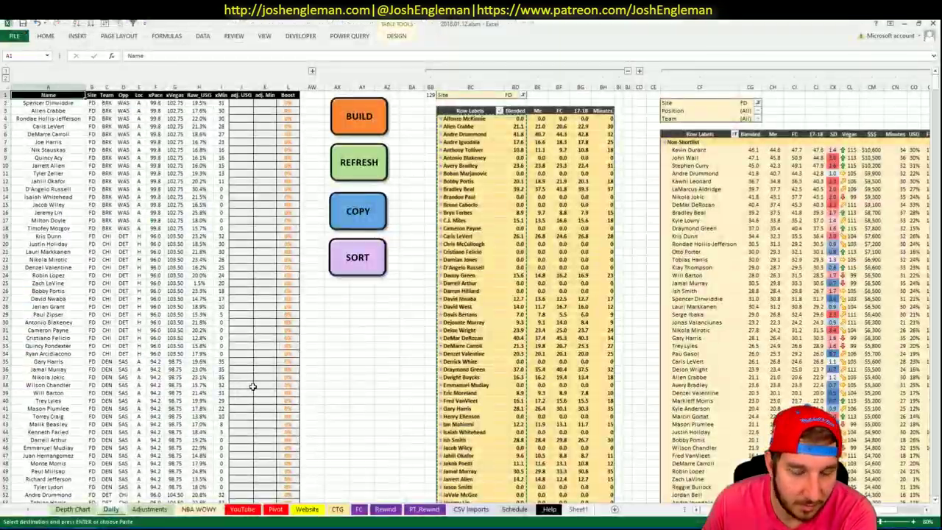
{"action": "left_click", "coordinate": [238, 511]}
{"action": "left_click", "coordinate": [549, 289]}
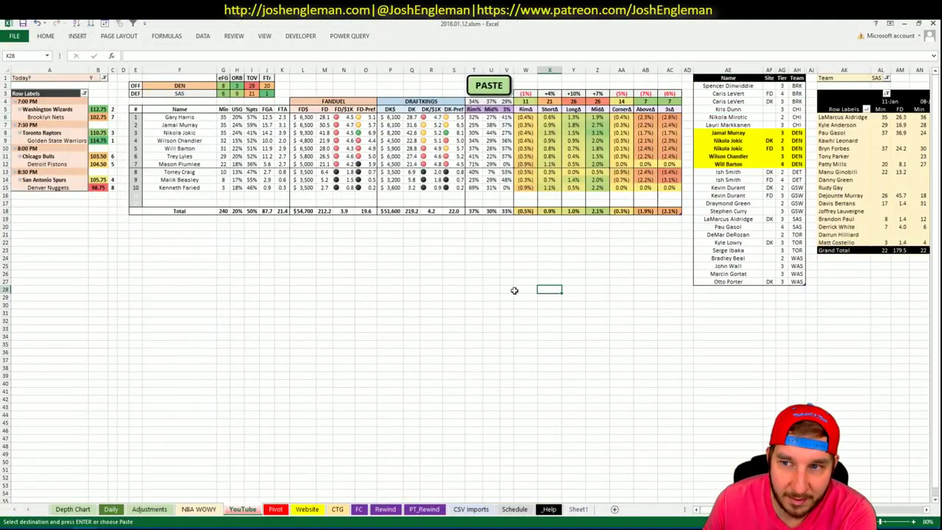